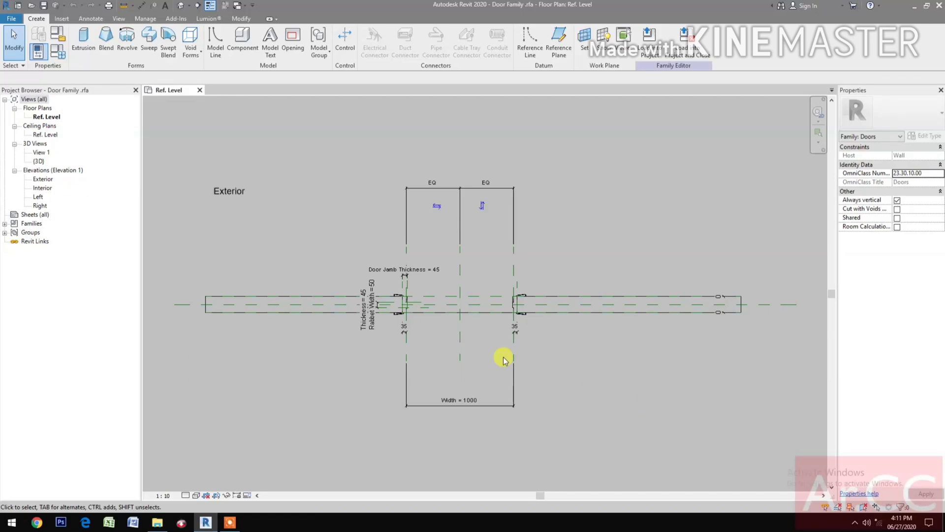
# - Open the Interior elevation, set its scale to 1:10 and switch it to an unshaded line visual style
pyautogui.doubleClick(43, 188)
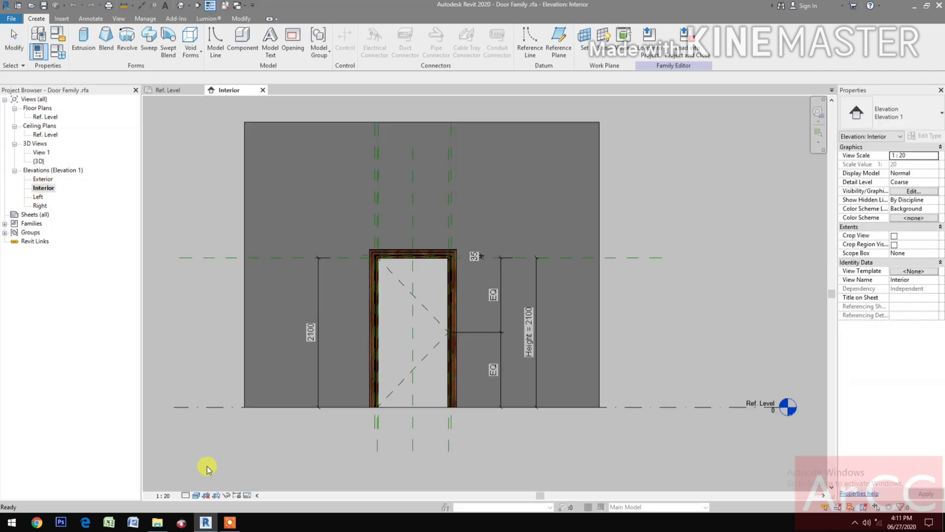
pyautogui.click(163, 495)
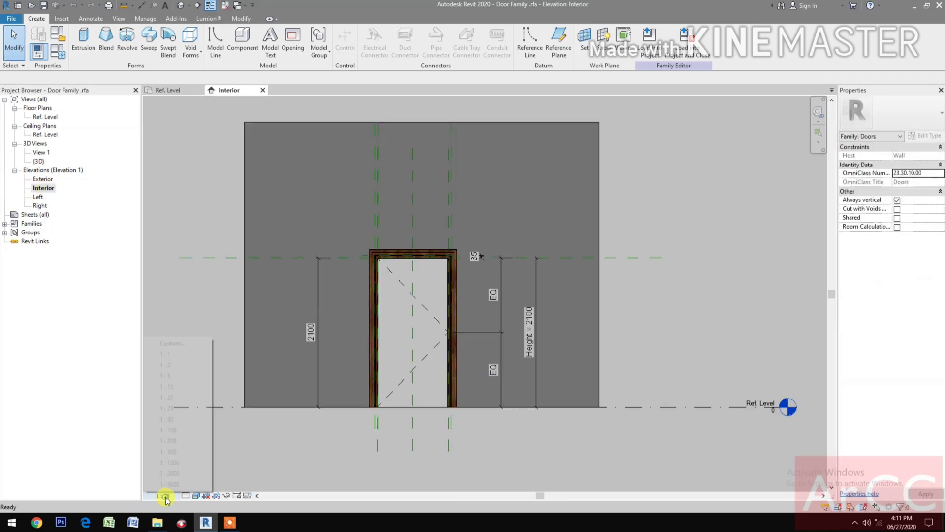
pyautogui.click(182, 388)
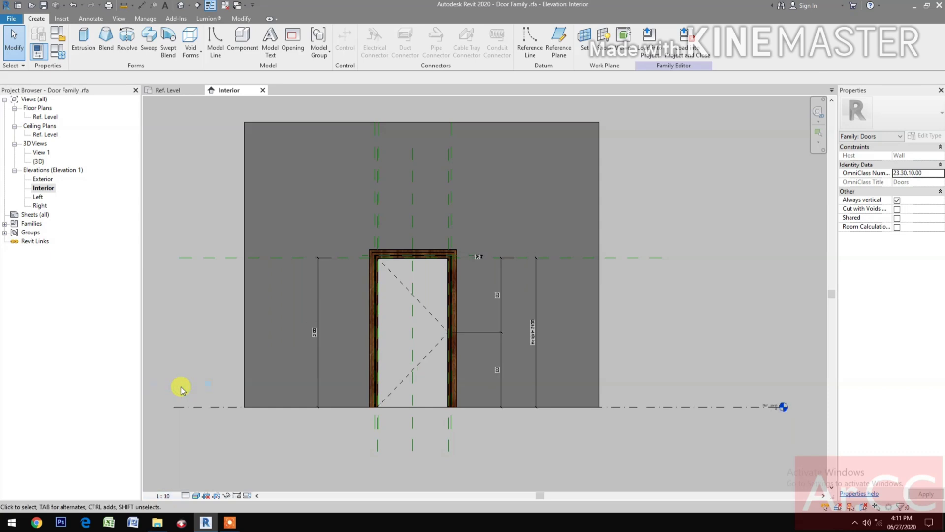
pyautogui.click(196, 495)
pyautogui.click(216, 445)
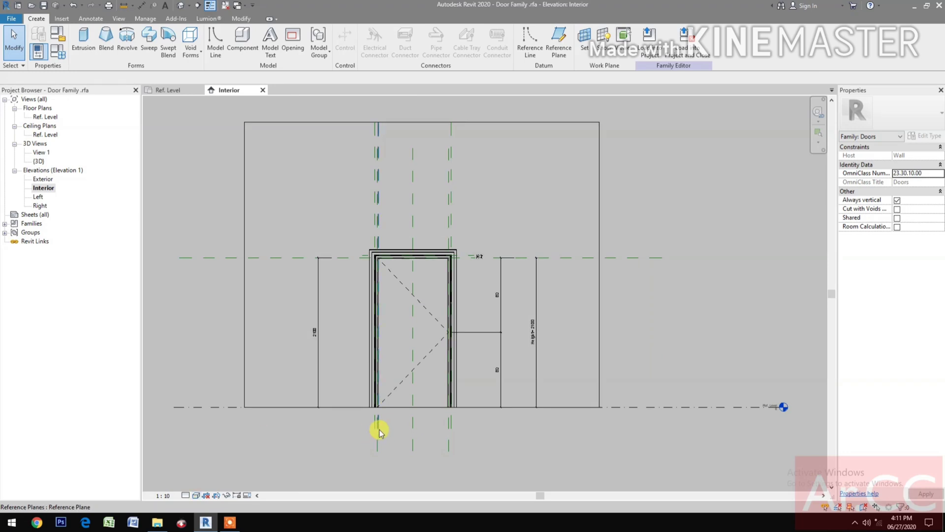
# - Draw a horizontal reference plane across the bottom of the door, about 96 mm above the Ref. Level
pyautogui.scroll(2, 380, 429)
pyautogui.moveTo(382, 431); pyautogui.dragTo(424, 469, button='middle')
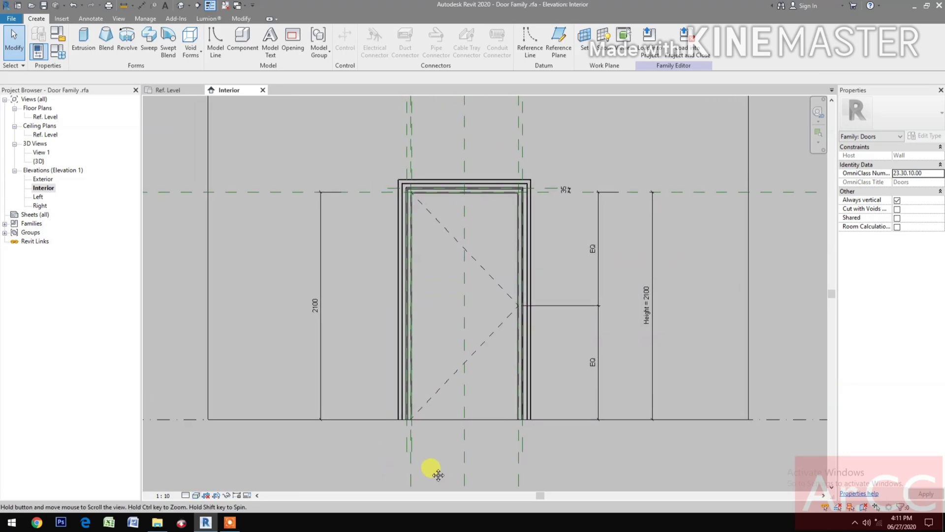
pyautogui.click(572, 53)
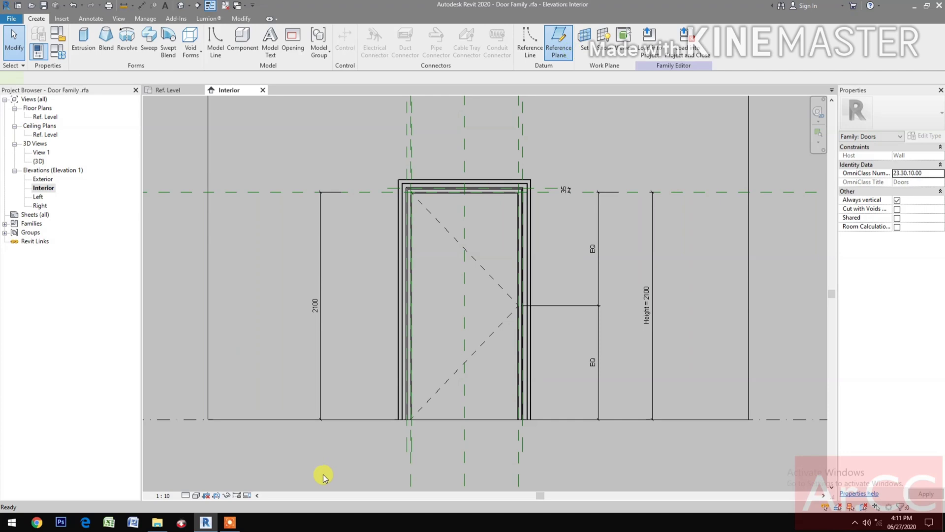
pyautogui.click(350, 408)
pyautogui.click(582, 408)
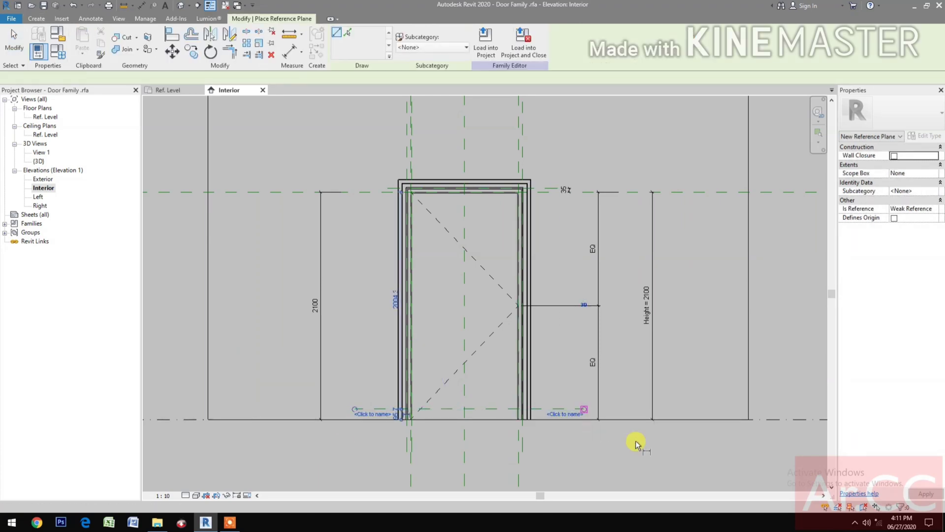
# - Add an aligned dimension between the Ref. Level and the horizontal reference plane just above it
pyautogui.press('d')
pyautogui.press('i')
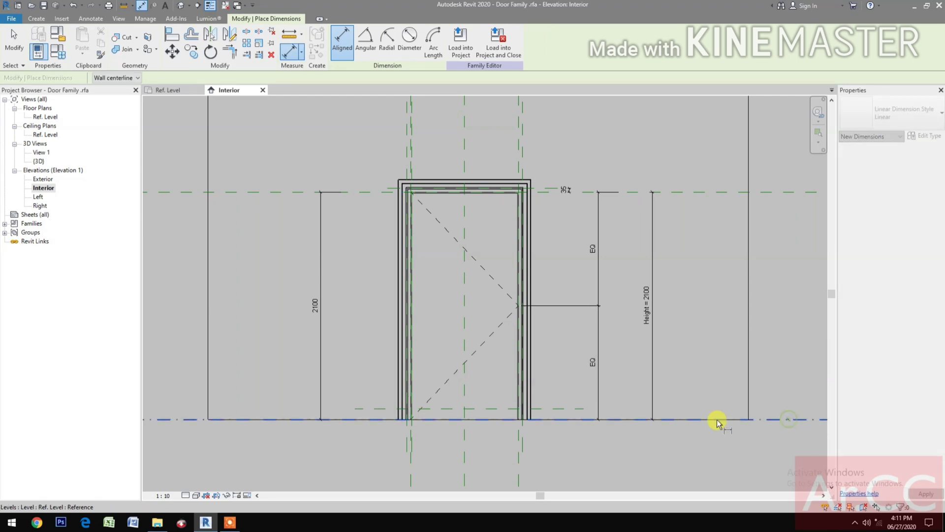
pyautogui.click(572, 410)
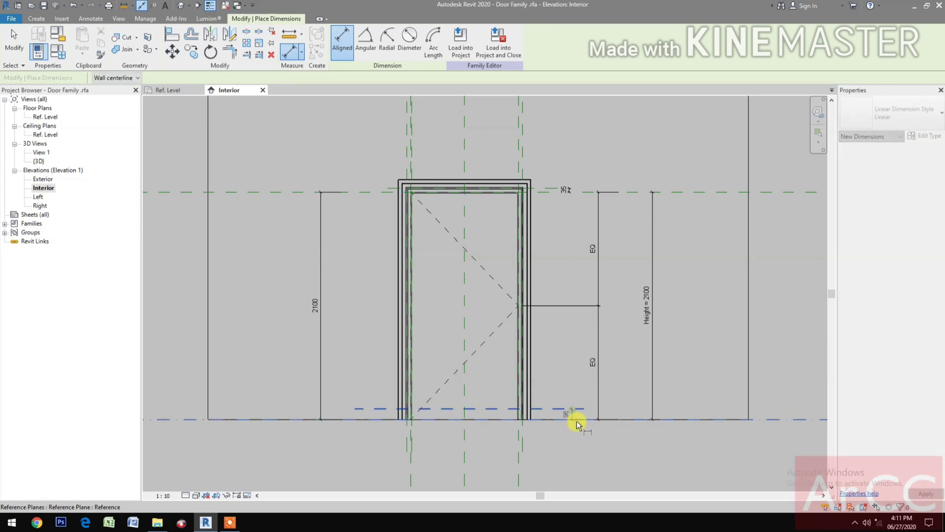
pyautogui.click(628, 437)
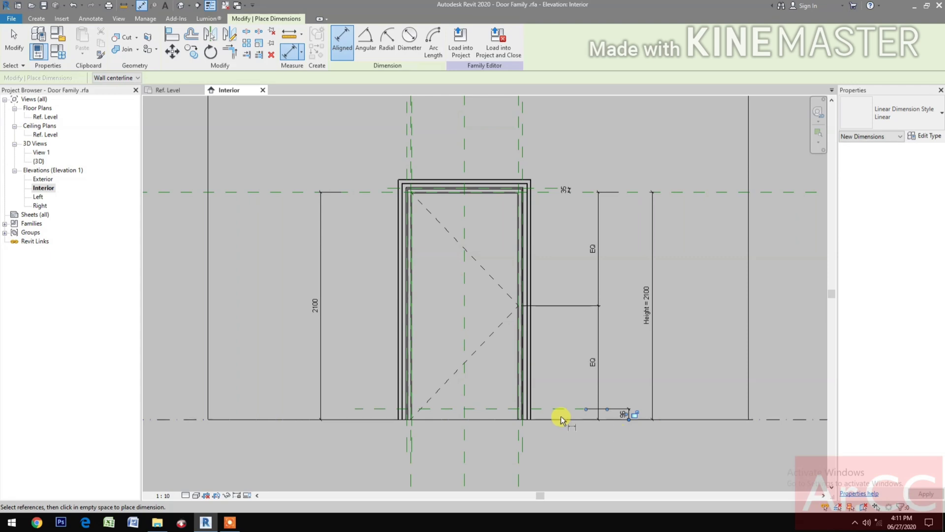
pyautogui.press('Escape')
# - Label the dimension above the Ref. Level with a new instance family parameter named Sill Height
pyautogui.click(624, 412)
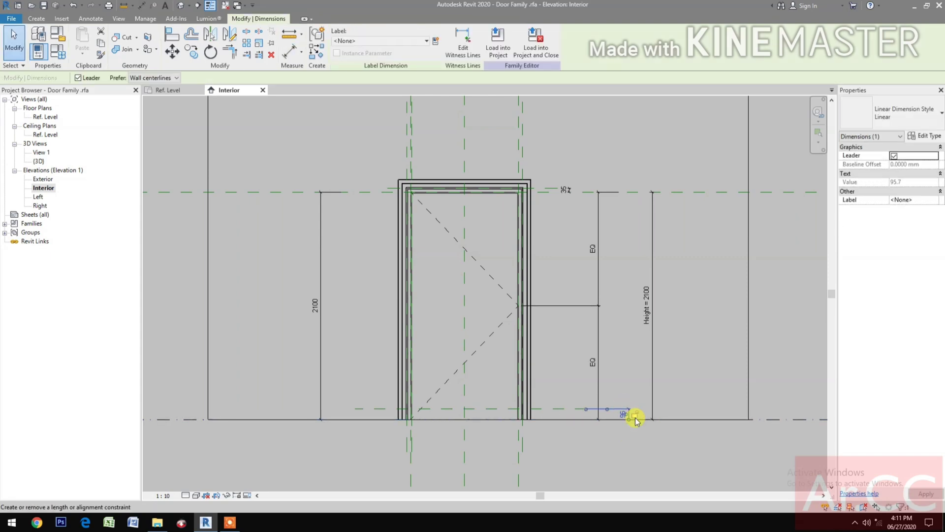
pyautogui.click(436, 42)
pyautogui.click(183, 287)
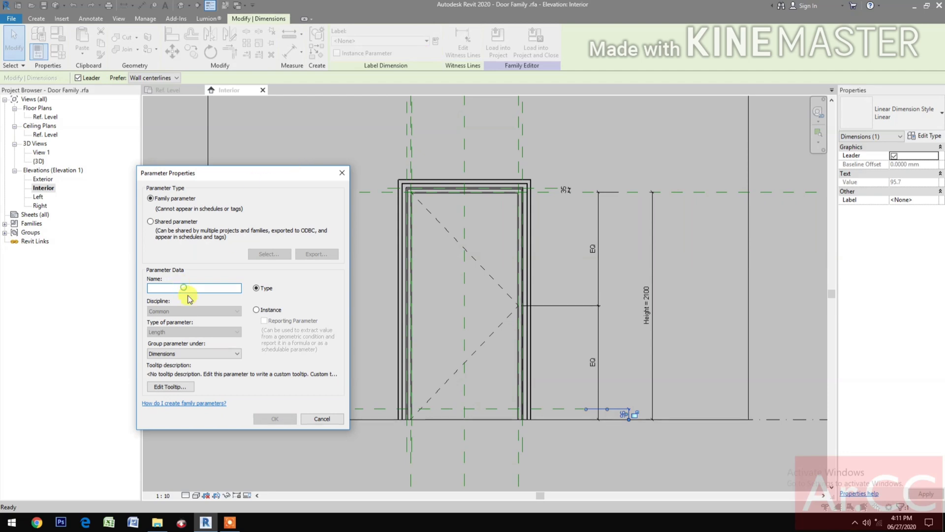
pyautogui.write('Si')
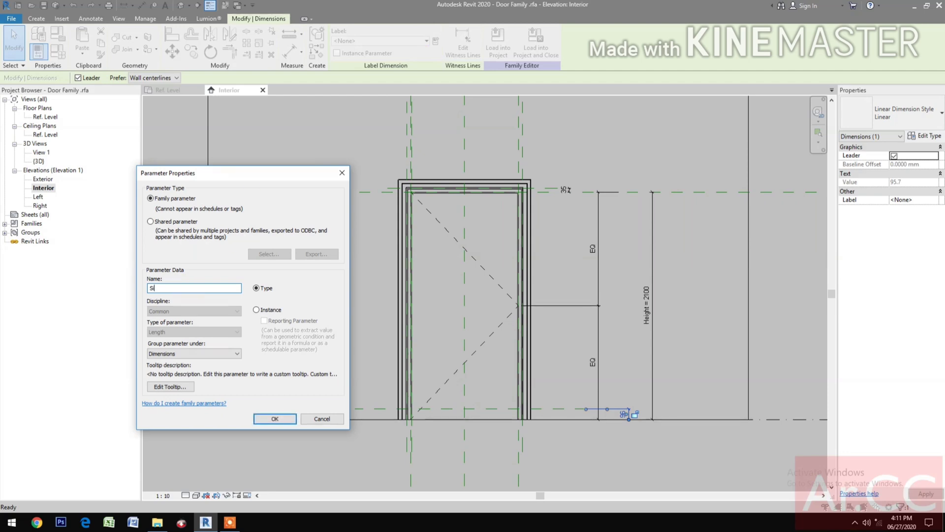
pyautogui.write('ll Height')
pyautogui.click(273, 311)
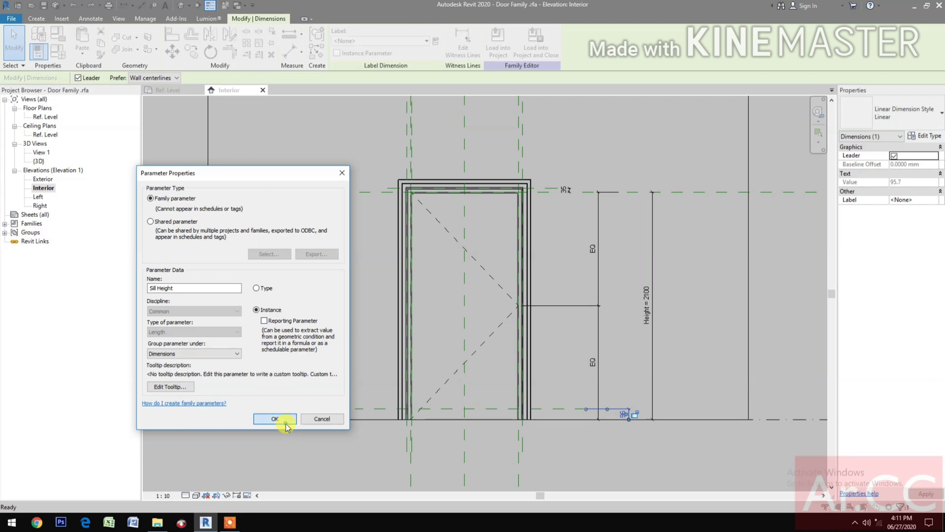
pyautogui.click(275, 419)
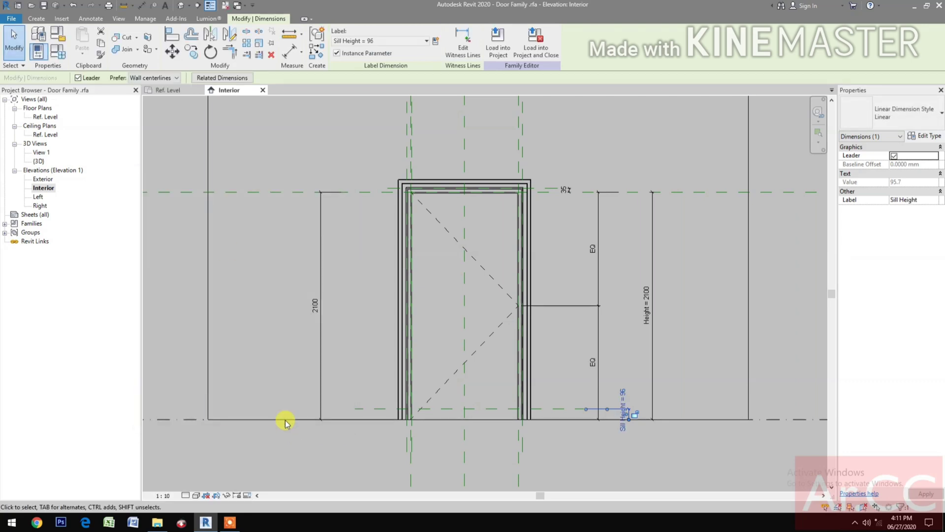
# - From the Ref. Level plan, move the Sill Height family parameter to the end of the Dimensions group and set it to 10 mm
pyautogui.click(173, 91)
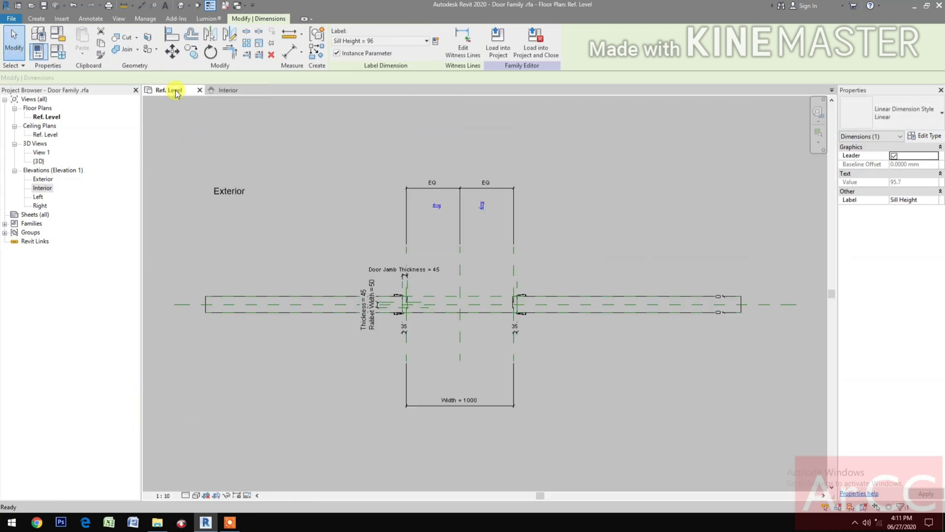
pyautogui.click(59, 52)
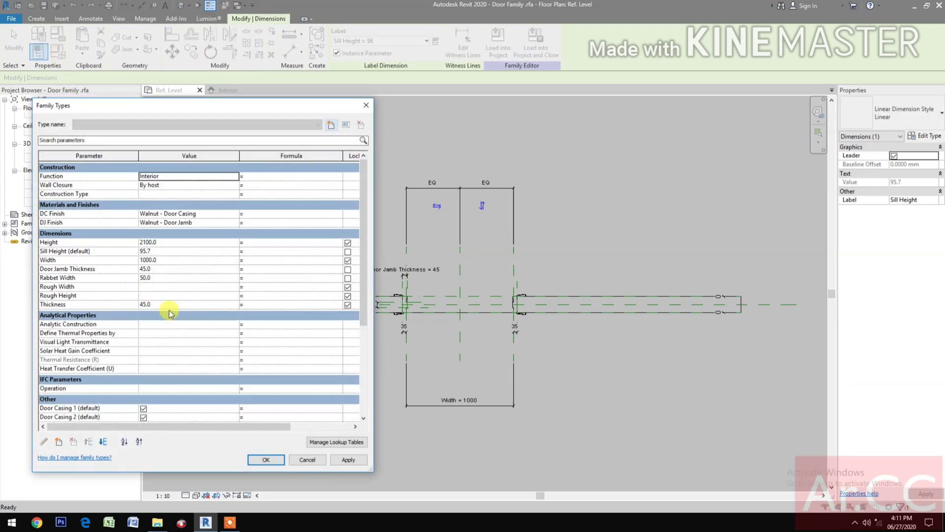
pyautogui.click(105, 252)
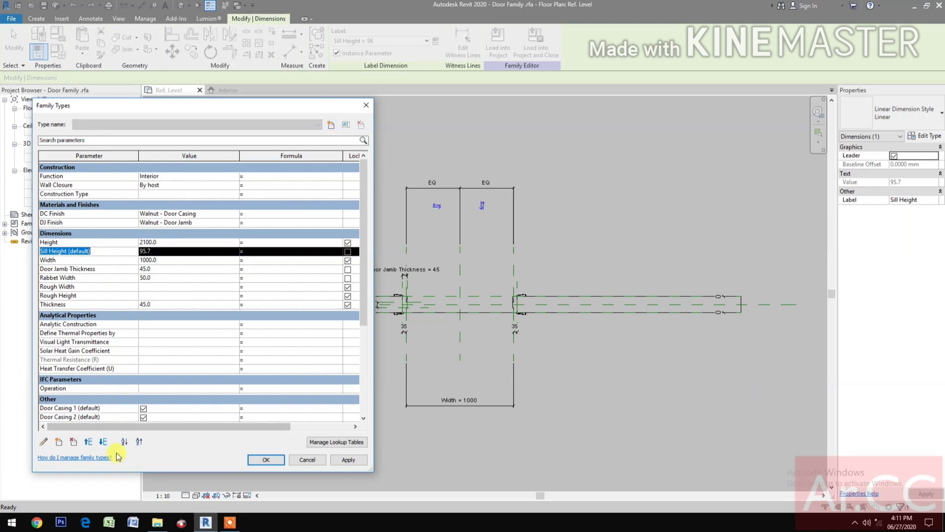
pyautogui.click(104, 442)
pyautogui.click(104, 442)
pyautogui.click(104, 442)
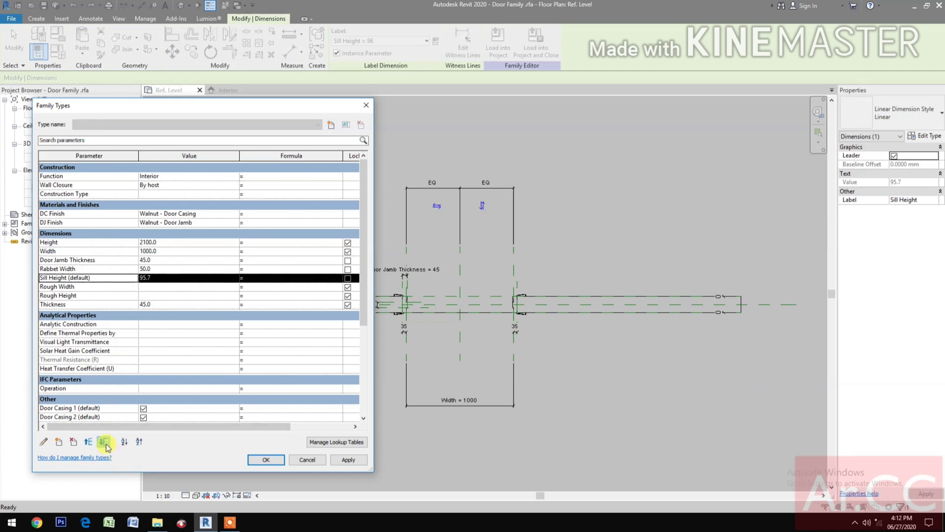
pyautogui.click(104, 442)
pyautogui.click(103, 441)
pyautogui.click(106, 443)
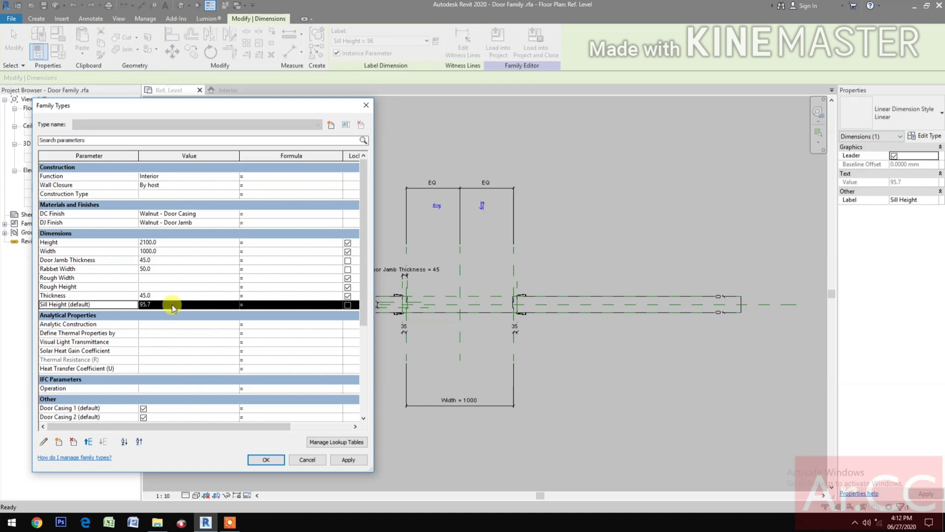
pyautogui.click(173, 304)
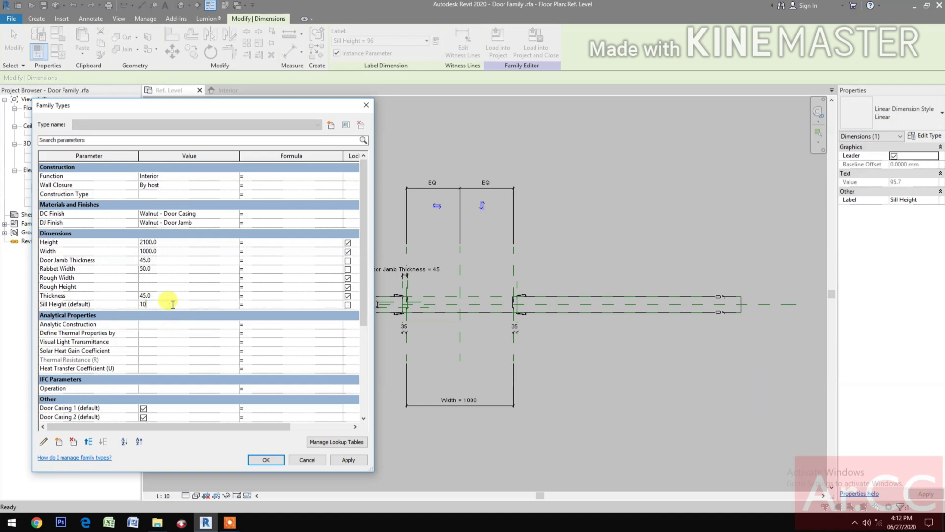
# - Create an instance length parameter named Actual Height, grouped under Dimensions
pyautogui.click(59, 442)
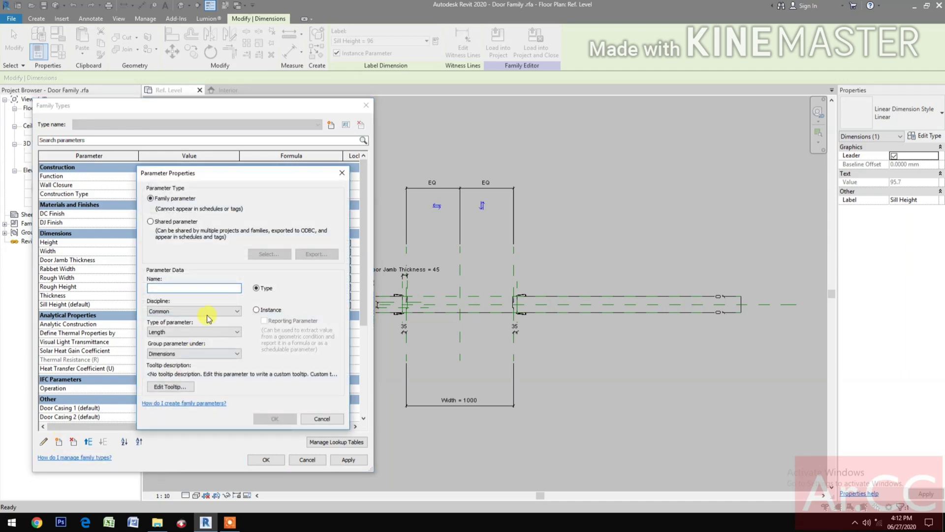
pyautogui.click(256, 309)
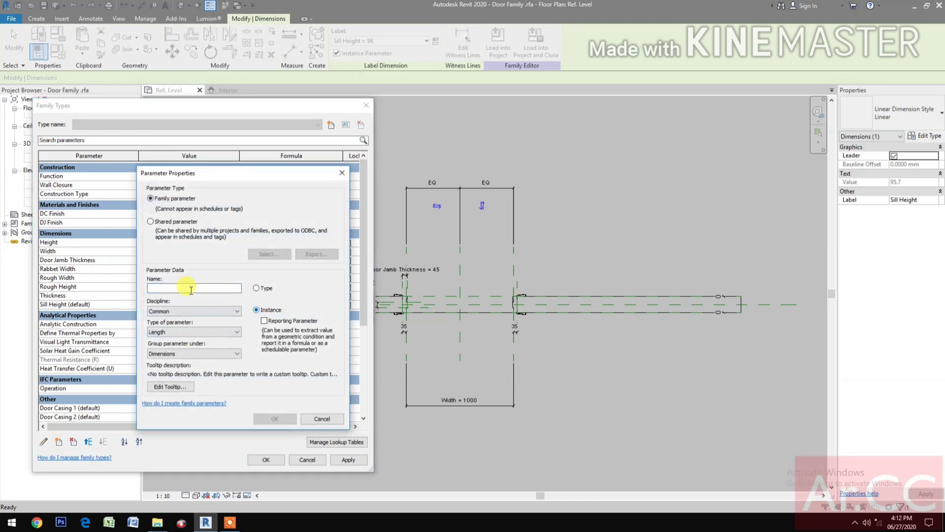
pyautogui.click(186, 288)
pyautogui.write('Actual Height')
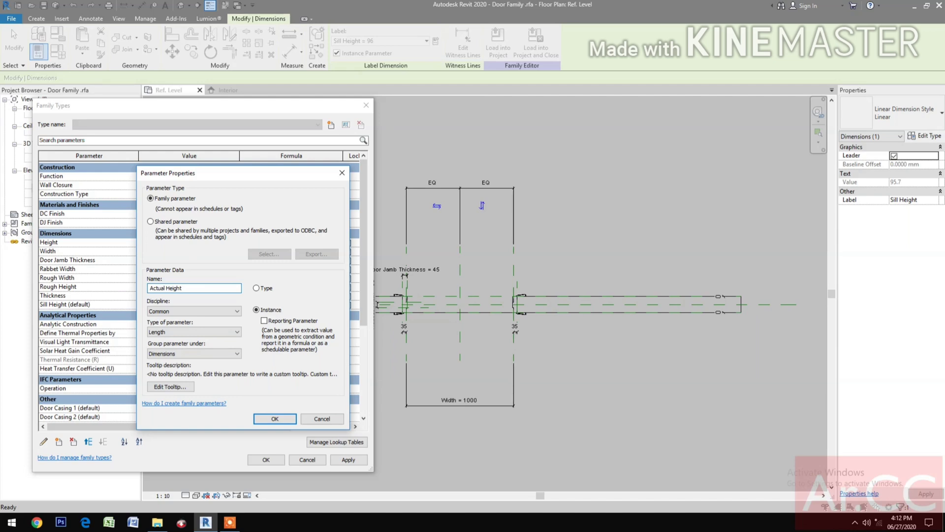
pyautogui.click(274, 420)
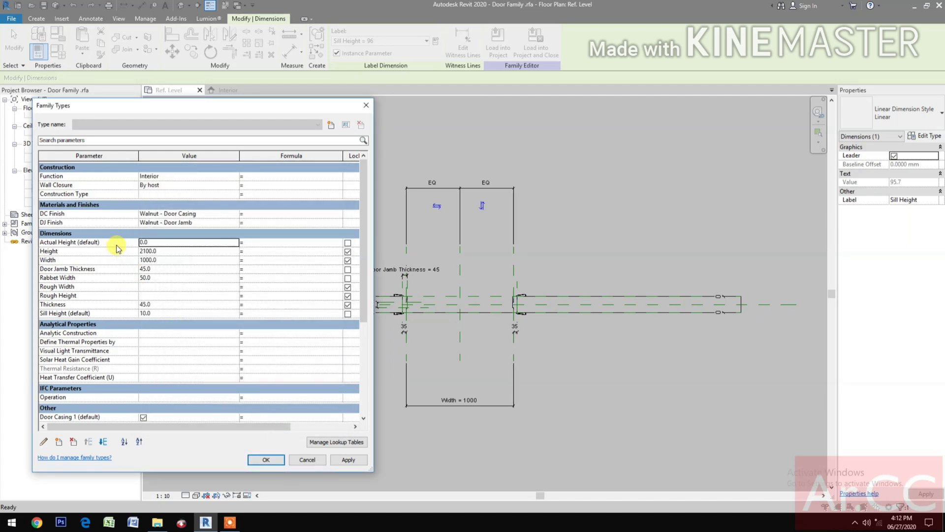
# - Give Actual Height the formula Height-Sill Height and apply the family type changes
pyautogui.click(261, 242)
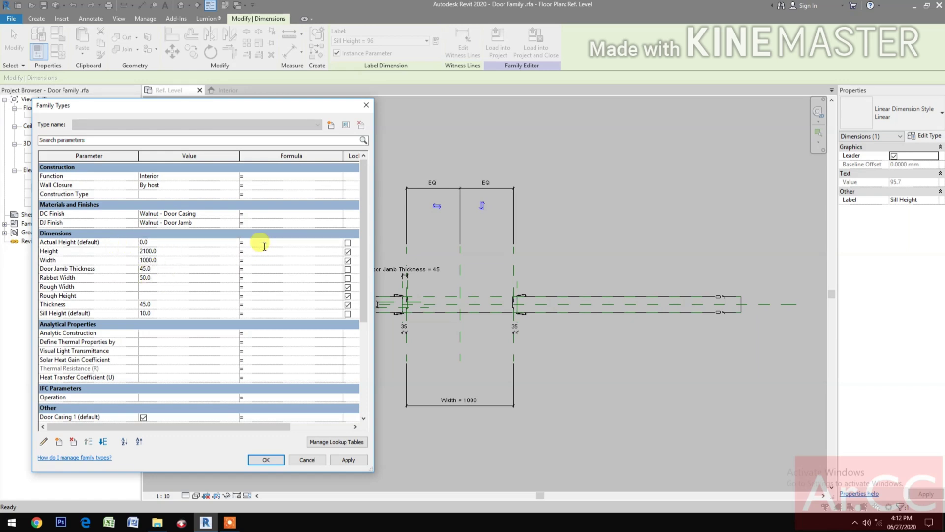
pyautogui.write('Height-Sill H')
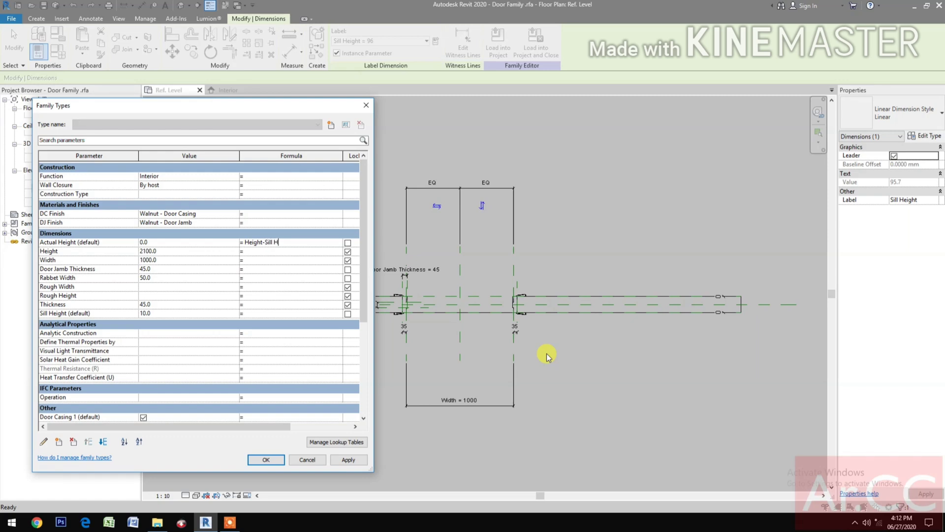
pyautogui.write('eigh')
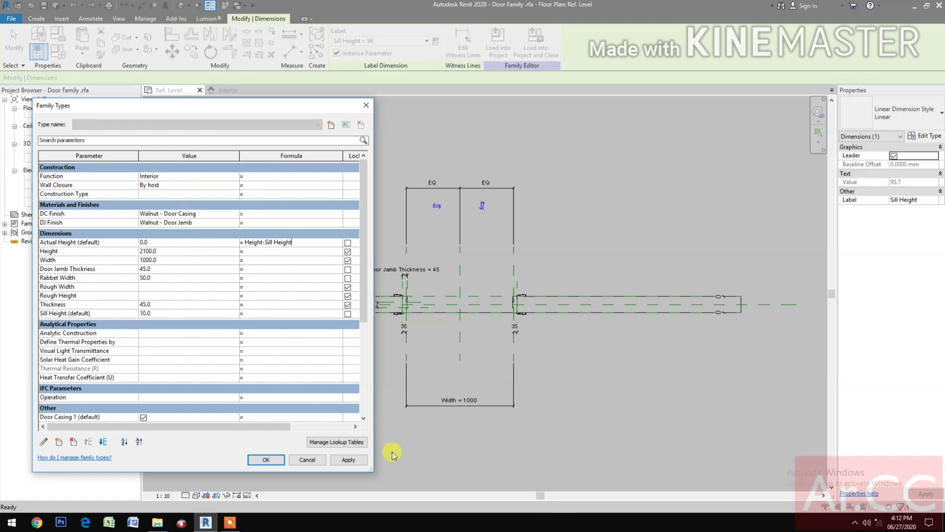
pyautogui.write('t')
pyautogui.click(351, 461)
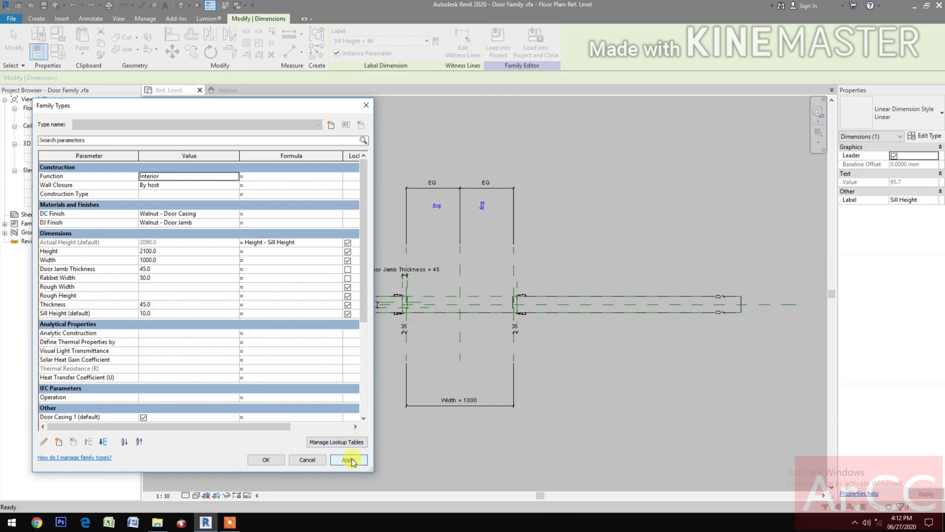
pyautogui.click(267, 460)
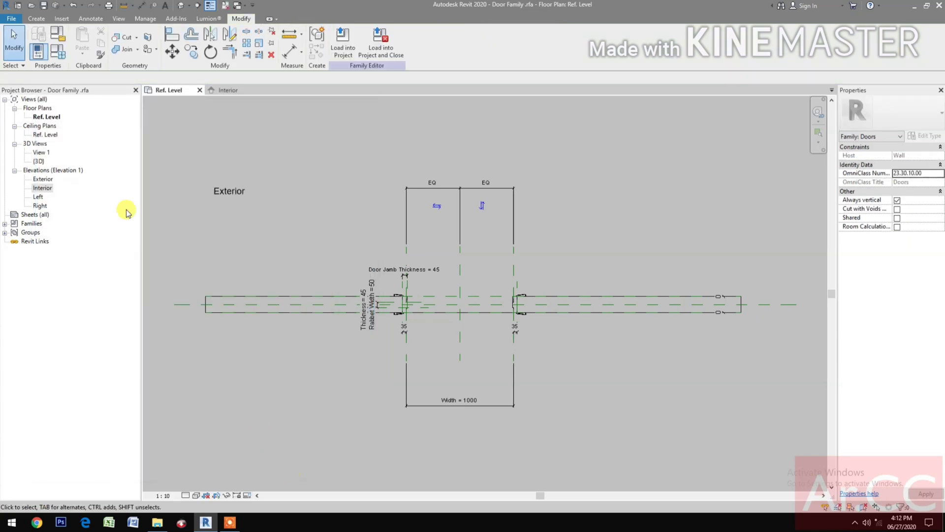
# - Draw a diagonal reference line about 900 mm long at about 148° from the right jamb's interior wall-face corner, down and left
pyautogui.click(38, 19)
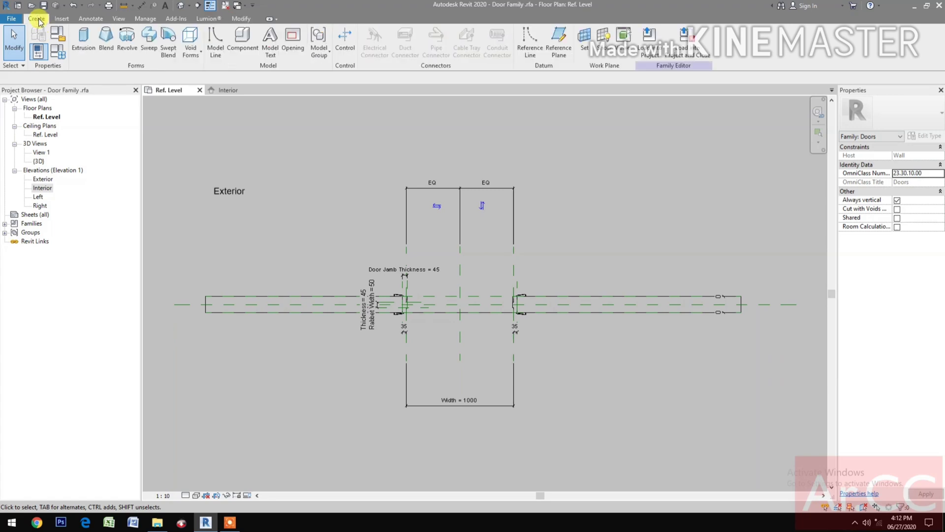
pyautogui.click(529, 50)
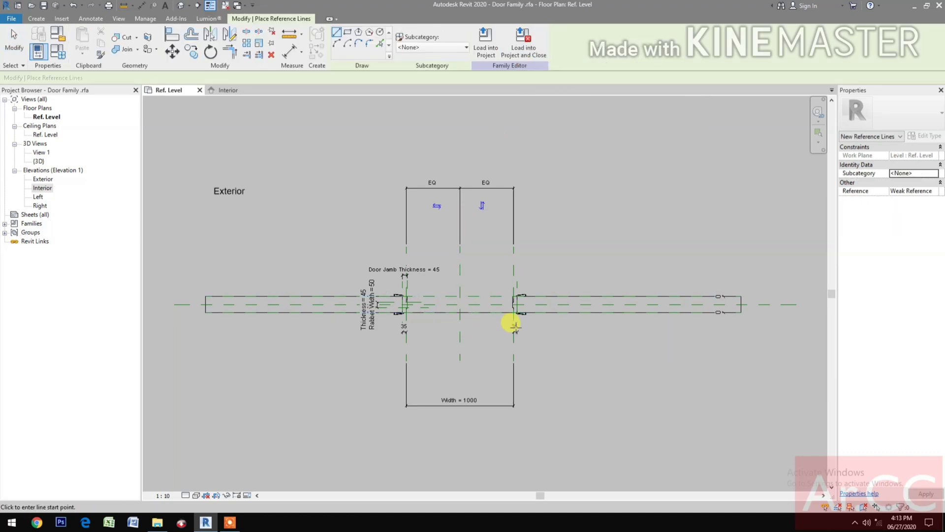
pyautogui.scroll(3, 513, 323)
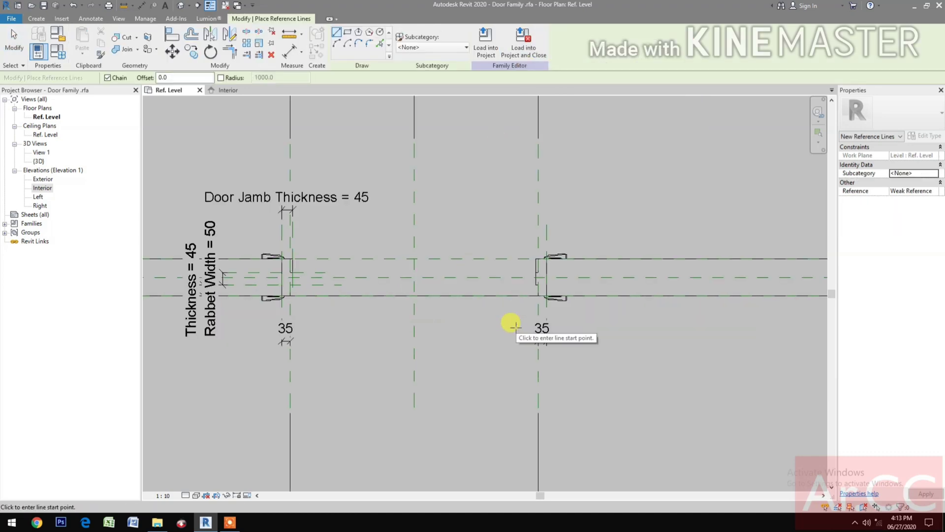
pyautogui.click(537, 295)
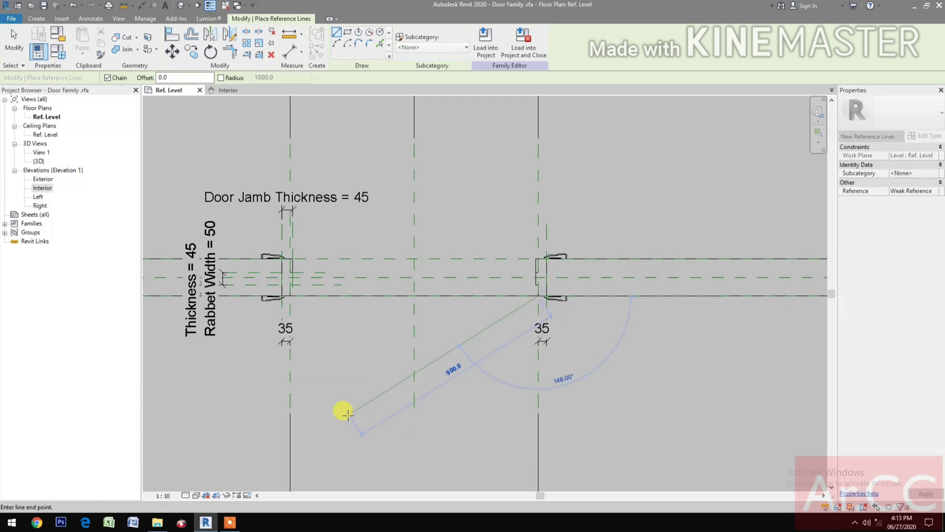
pyautogui.scroll(-2, 375, 357)
pyautogui.click(373, 353)
pyautogui.press('Escape')
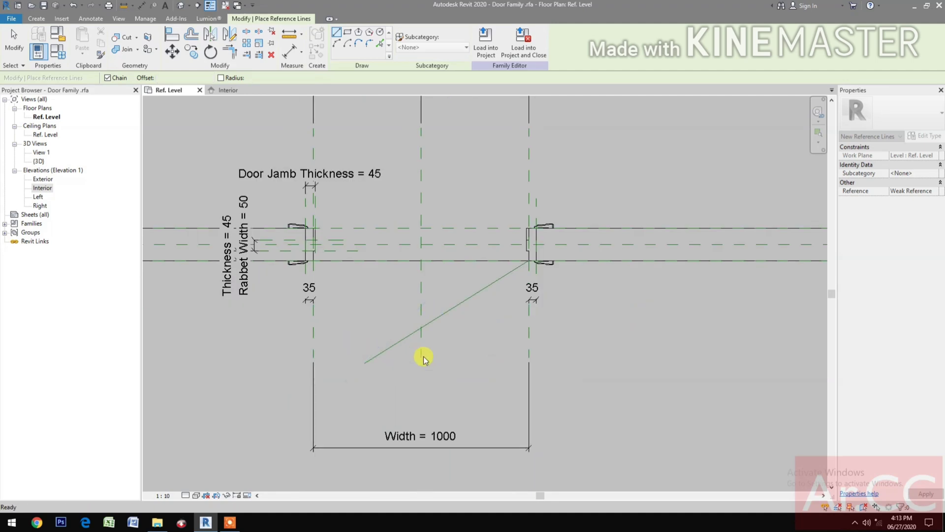
# - Align the angled reference line's jamb-side endpoint to the right Width reference plane and lock the alignment
pyautogui.press('Escape')
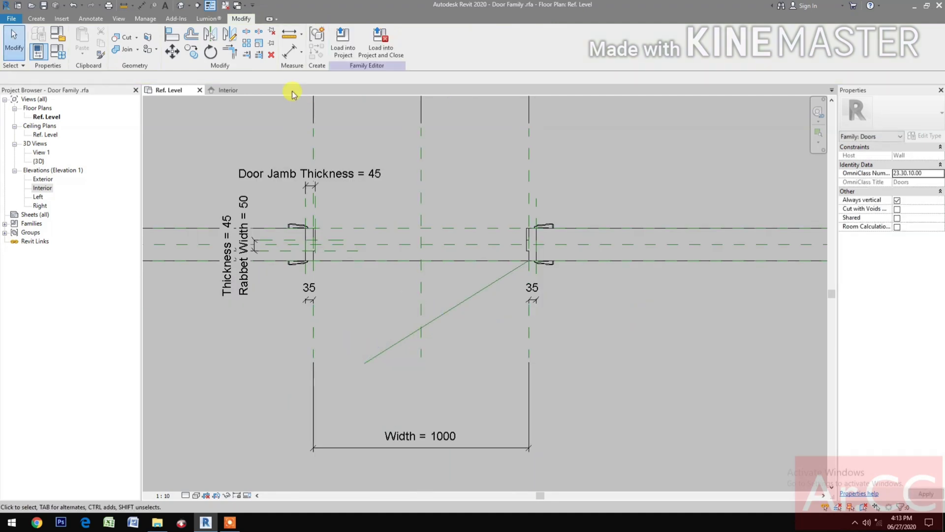
pyautogui.click(173, 35)
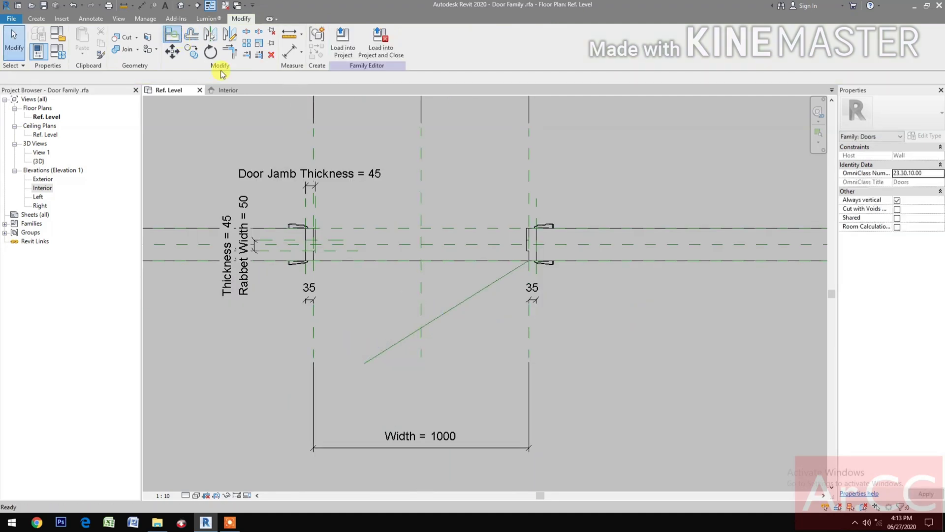
pyautogui.click(530, 328)
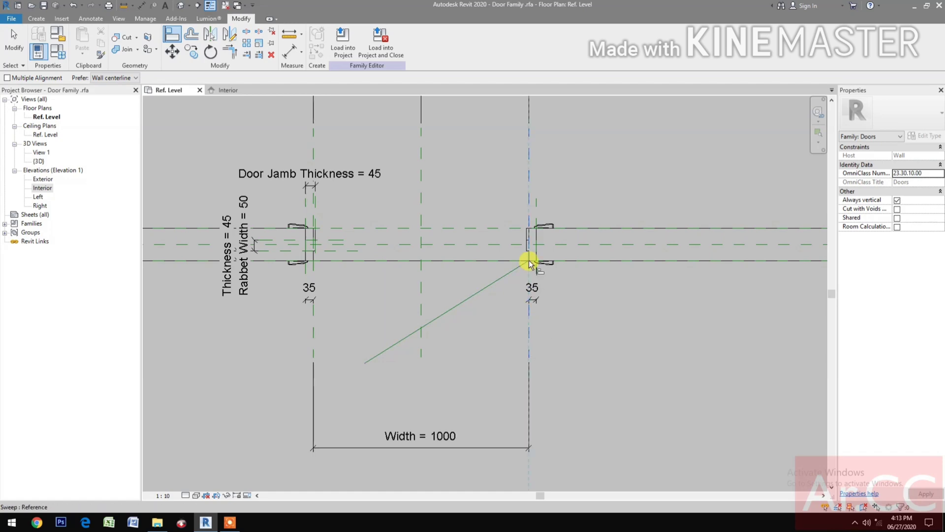
pyautogui.scroll(3, 529, 263)
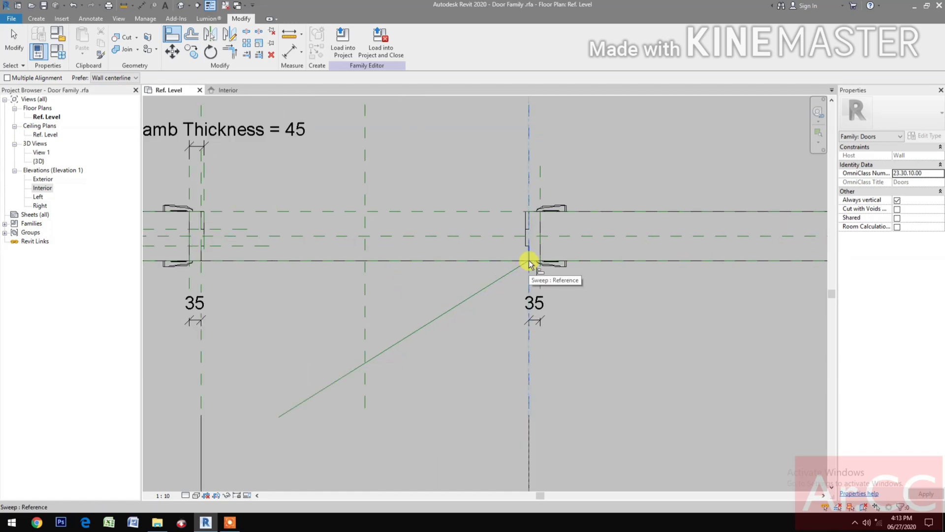
pyautogui.press('Tab')
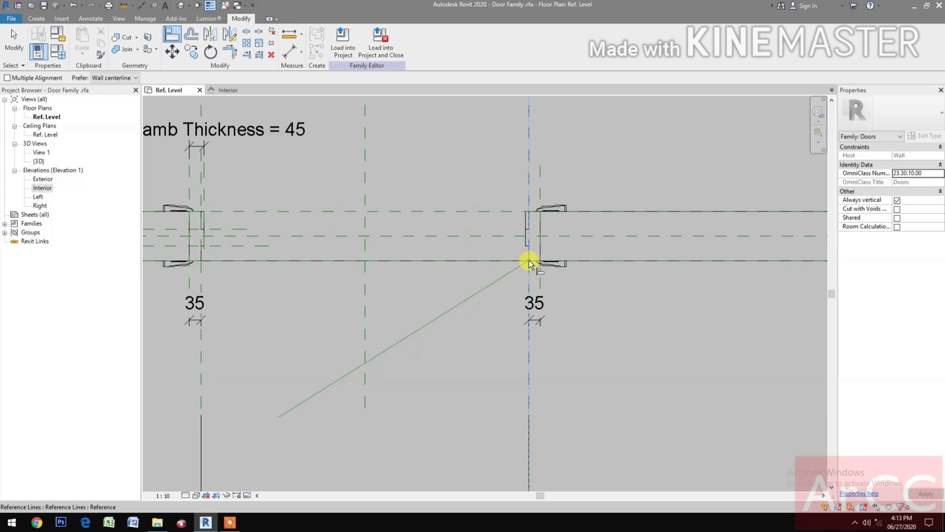
pyautogui.click(529, 263)
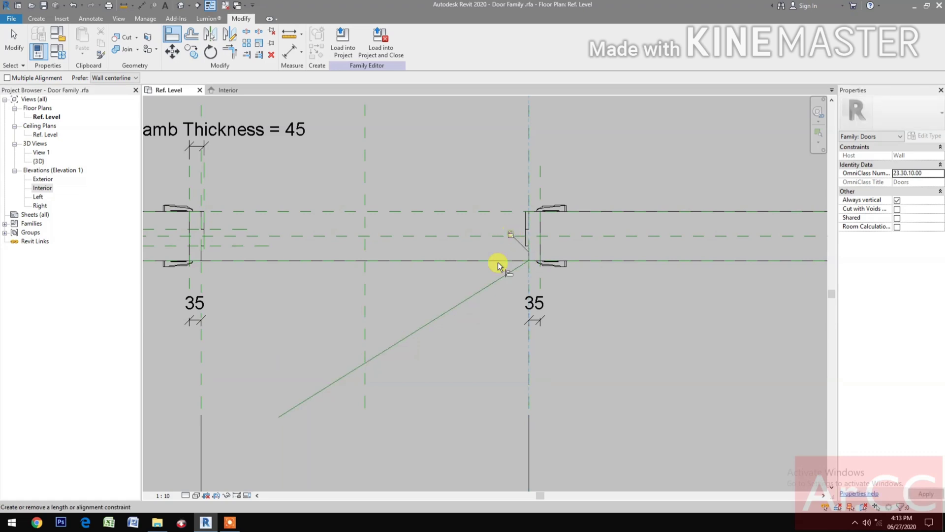
# - Align the same endpoint of the angled reference line to the Interior wall-face reference plane and lock it
pyautogui.click(447, 260)
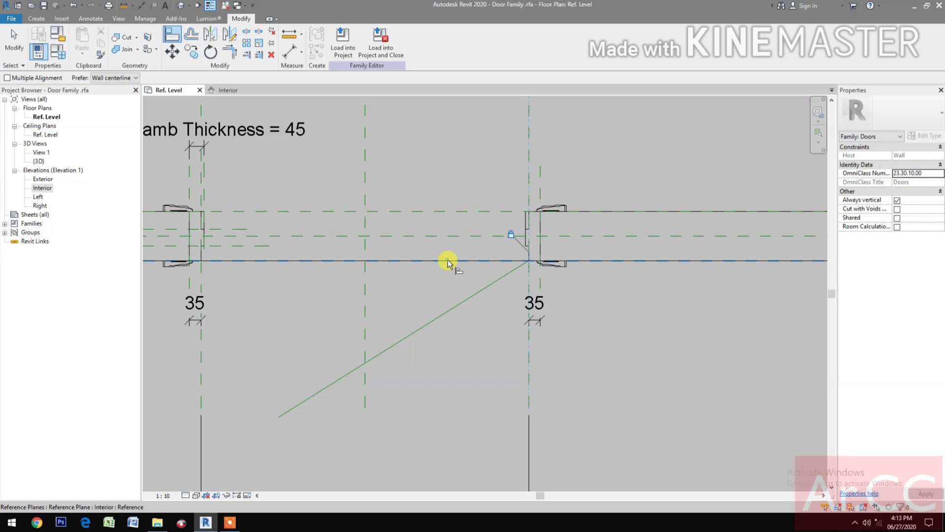
pyautogui.click(530, 263)
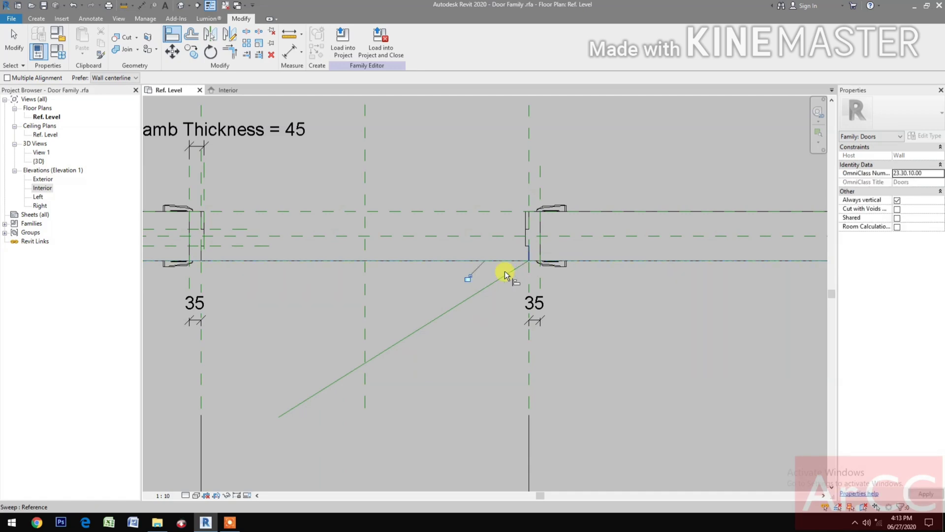
pyautogui.scroll(-4, 486, 332)
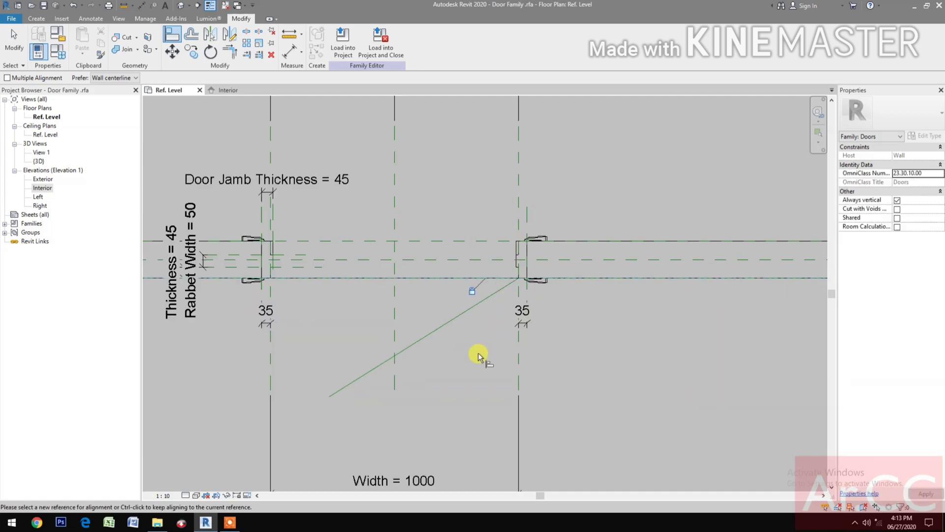
pyautogui.press('Escape')
pyautogui.press('Escape')
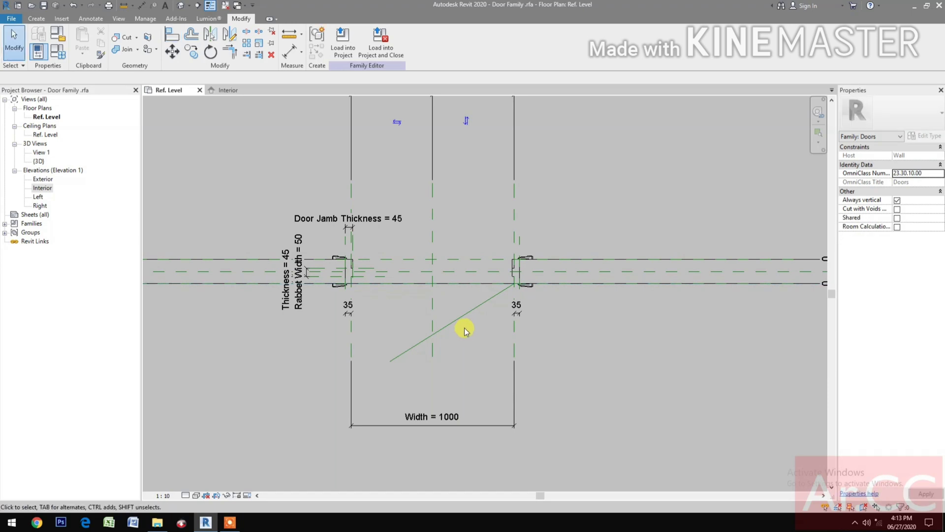
# - Make the angled reference line's temporary length dimension permanent and label it with the Width parameter
pyautogui.click(468, 312)
pyautogui.click(468, 313)
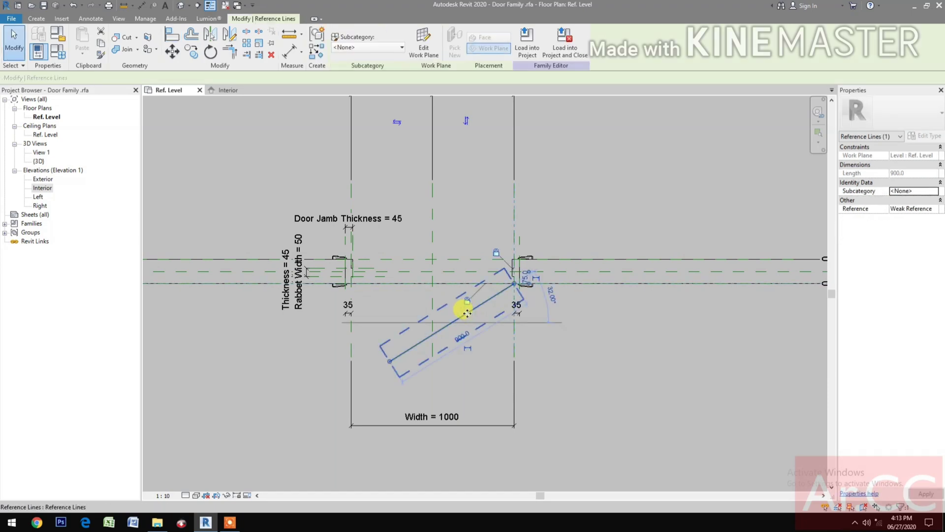
pyautogui.click(469, 350)
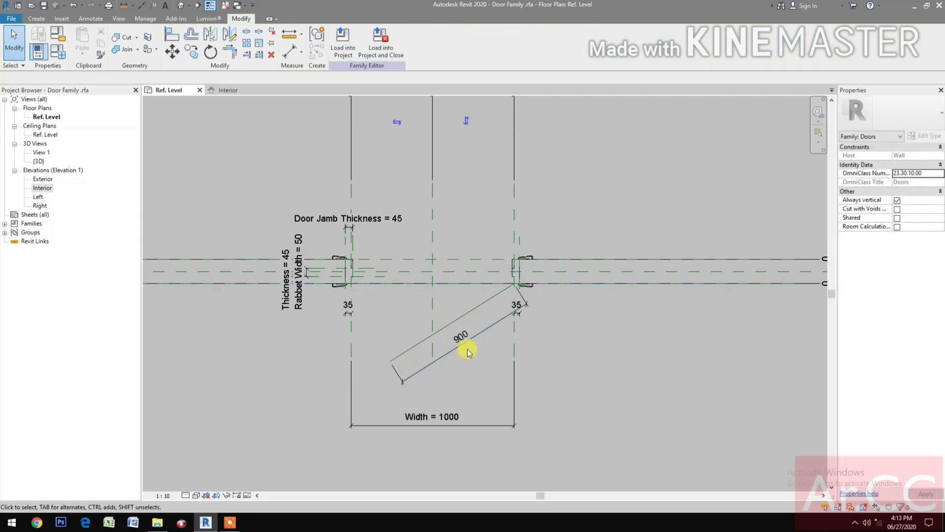
pyautogui.click(465, 333)
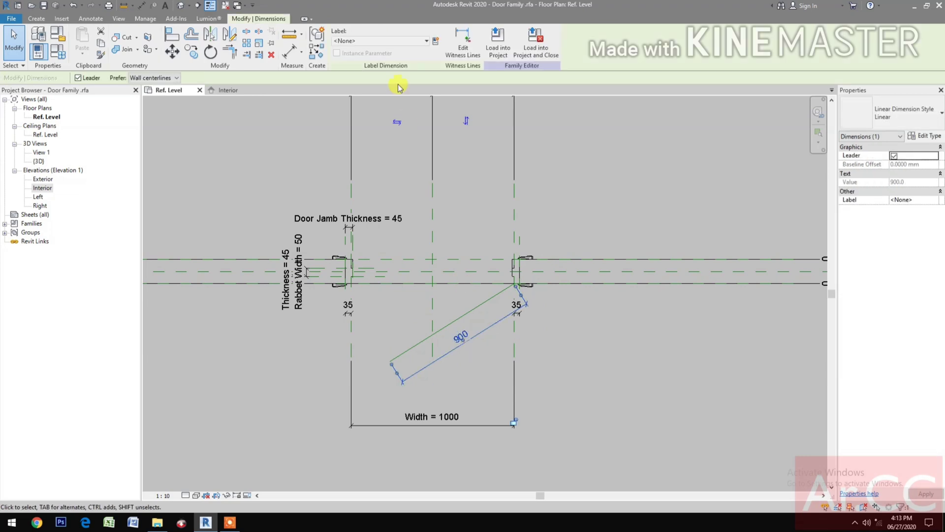
pyautogui.click(427, 41)
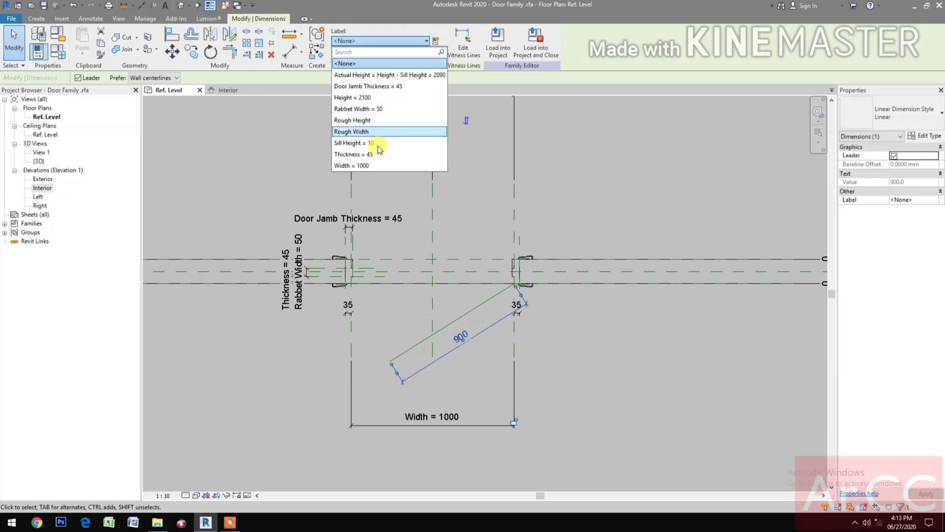
pyautogui.click(372, 166)
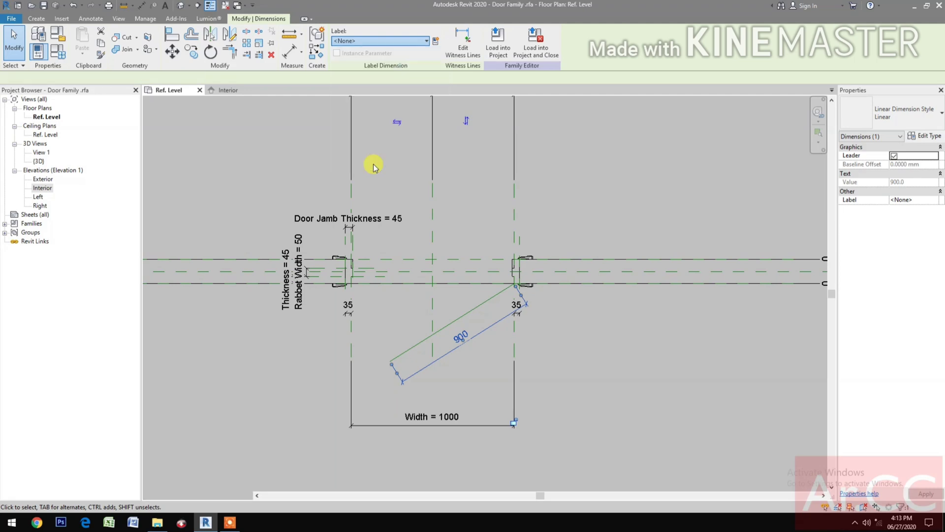
pyautogui.click(512, 411)
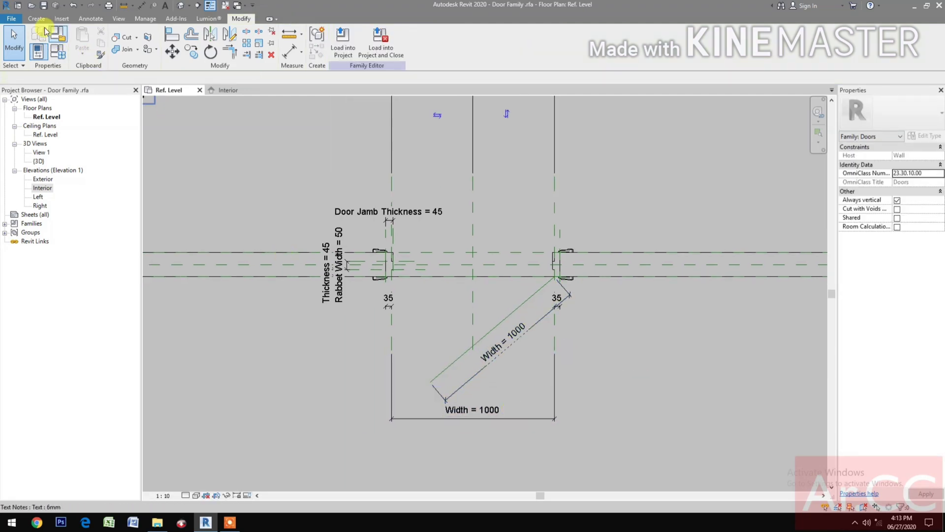
# - Add an angular dimension between the Interior reference plane and the angled reference line, placed near the line's free end
pyautogui.click(91, 18)
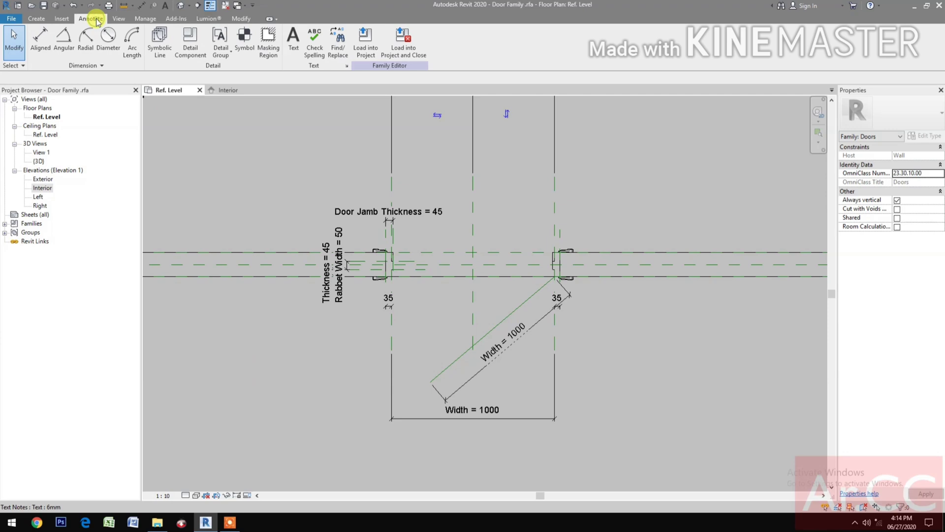
pyautogui.click(65, 45)
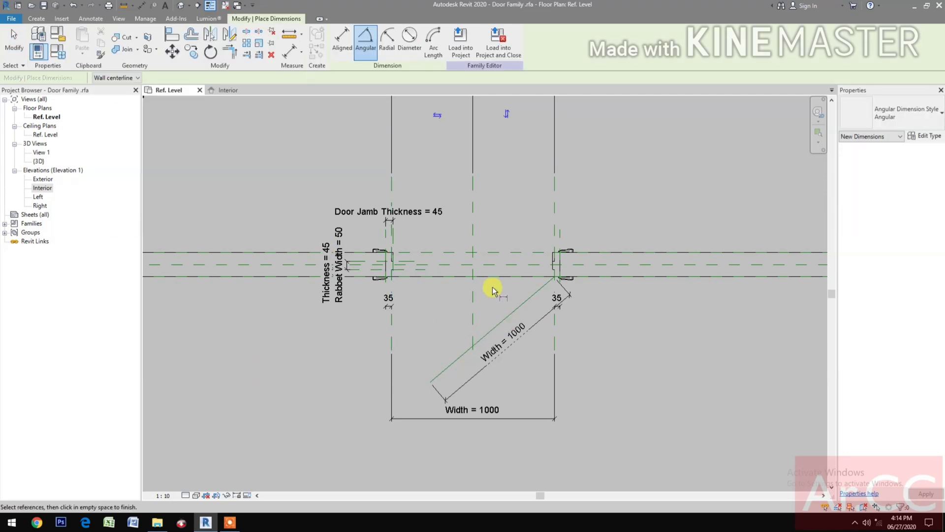
pyautogui.click(492, 273)
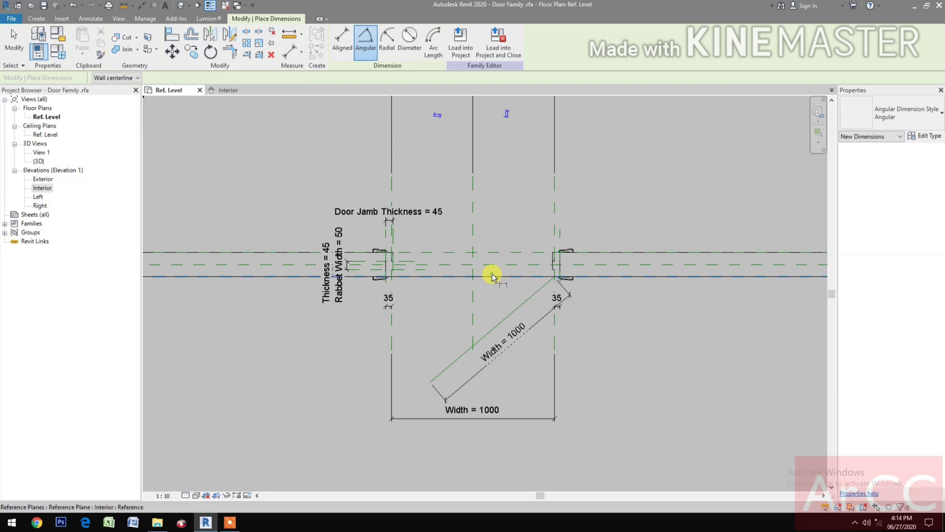
pyautogui.click(511, 316)
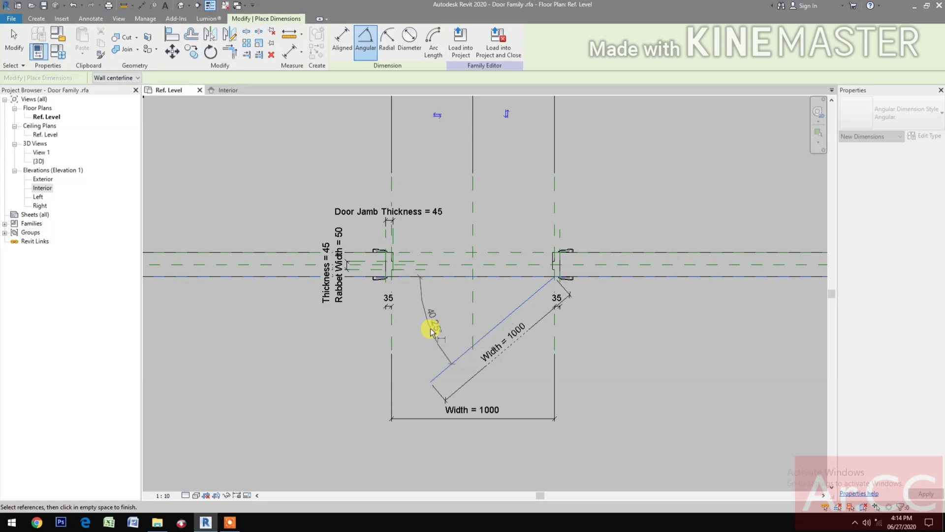
pyautogui.click(430, 328)
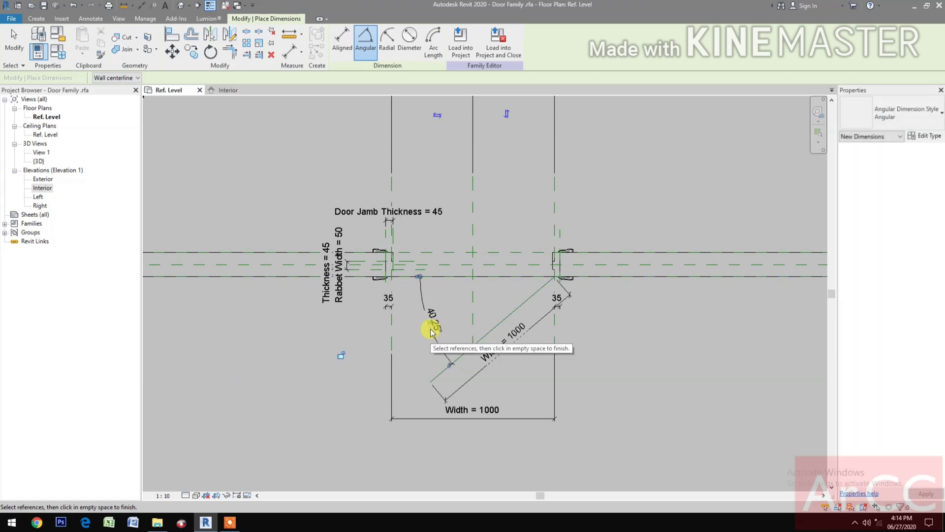
pyautogui.press('Escape')
pyautogui.press('Escape')
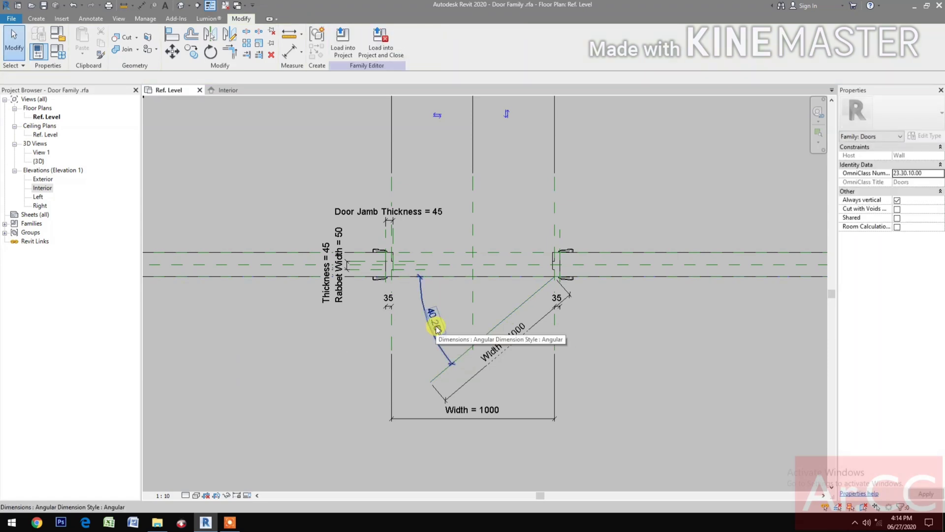
# - Label the angular dimension with a new instance family parameter named Opening Angle, grouped under Dimensions
pyautogui.click(437, 329)
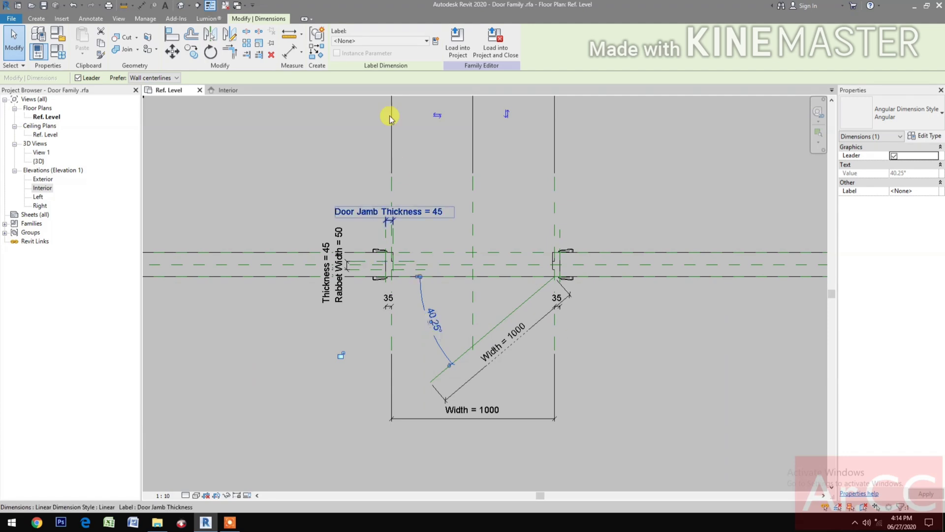
pyautogui.click(436, 43)
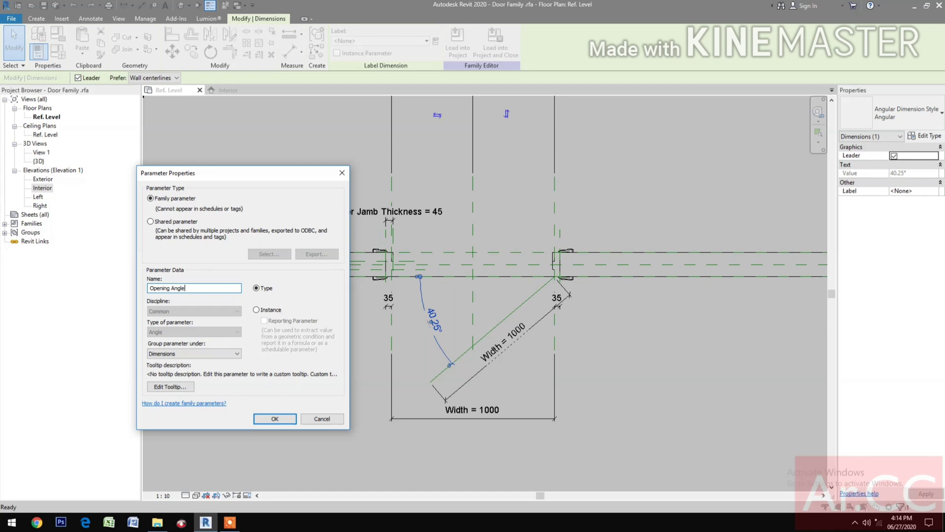
pyautogui.click(259, 310)
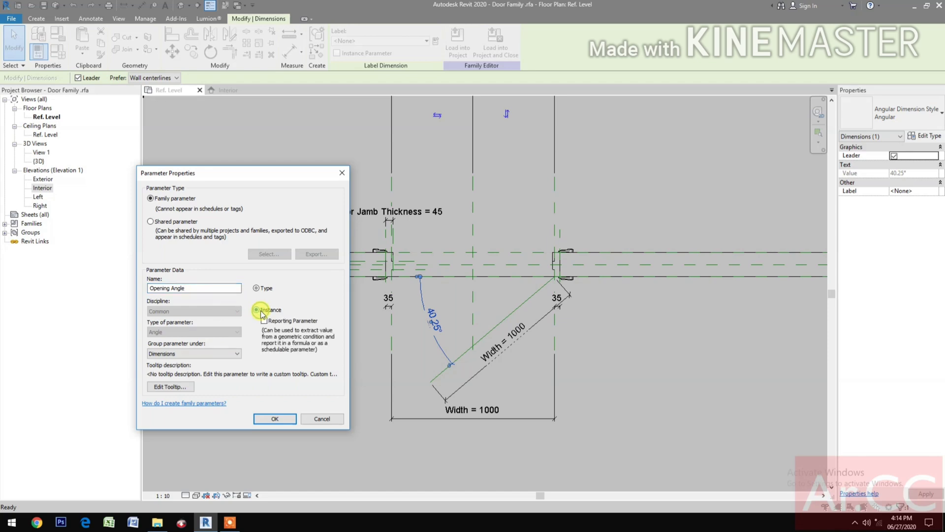
pyautogui.click(275, 419)
pyautogui.moveTo(343, 431); pyautogui.dragTo(500, 437, button='middle')
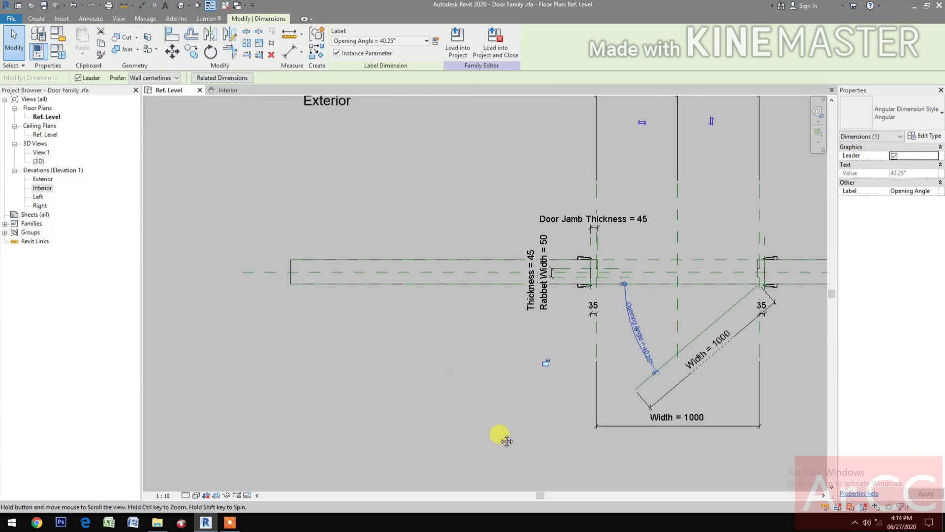
# - In the family types, move the Opening Angle parameter down to the end of the Dimensions group, below Sill Height
pyautogui.click(58, 51)
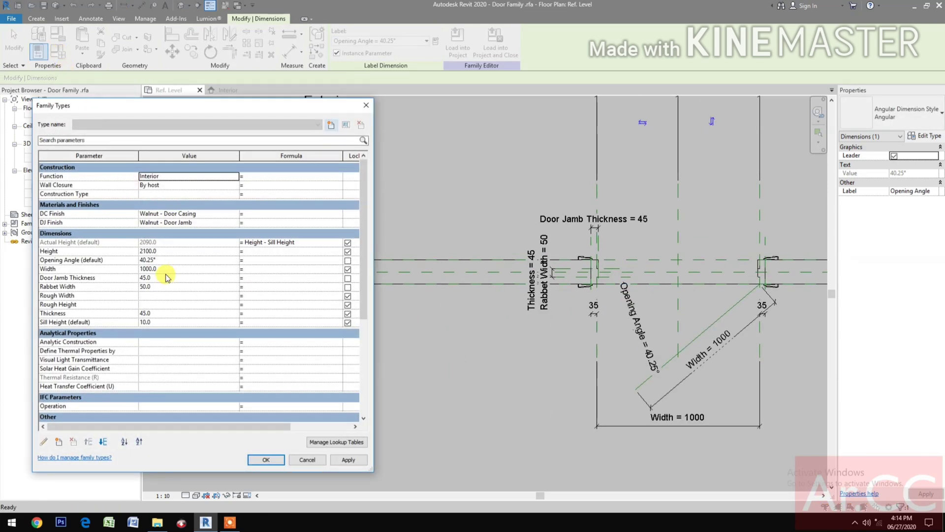
pyautogui.click(177, 260)
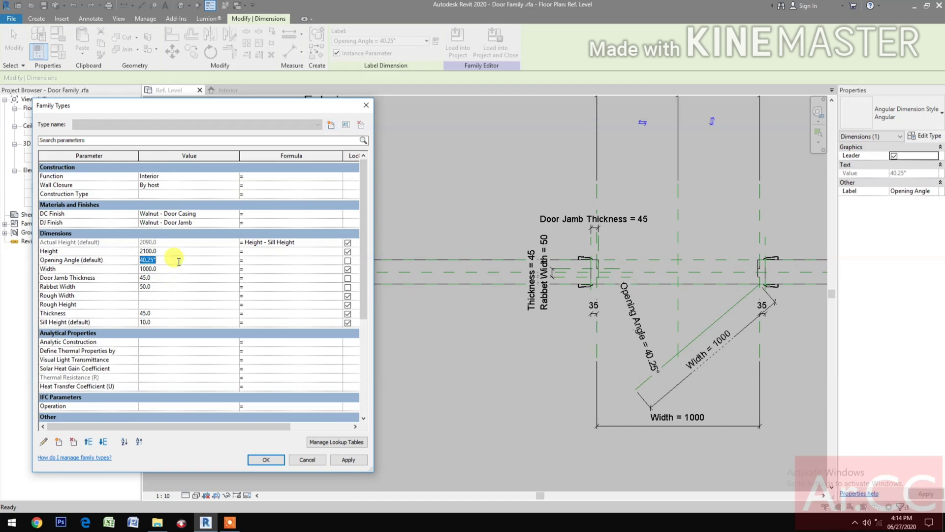
pyautogui.click(103, 261)
pyautogui.click(105, 443)
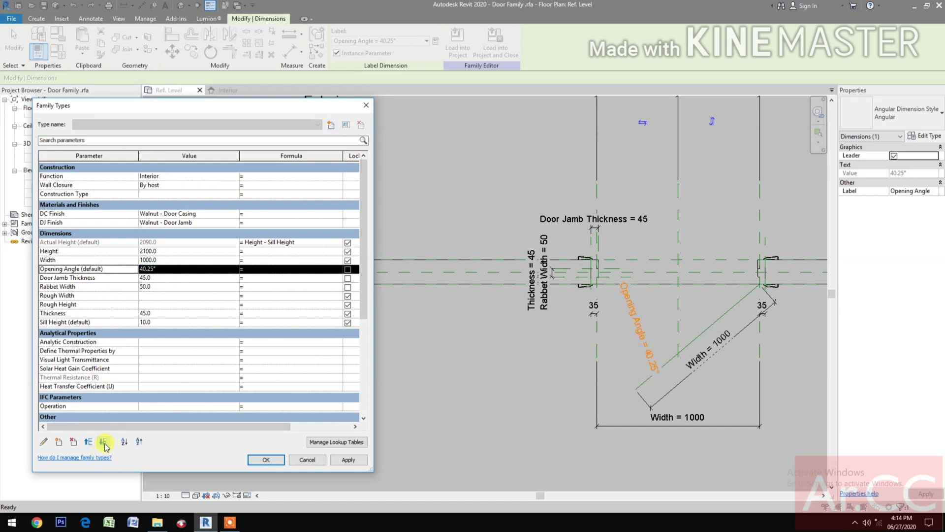
pyautogui.click(105, 443)
pyautogui.click(105, 443)
pyautogui.click(104, 443)
pyautogui.click(105, 443)
pyautogui.click(105, 442)
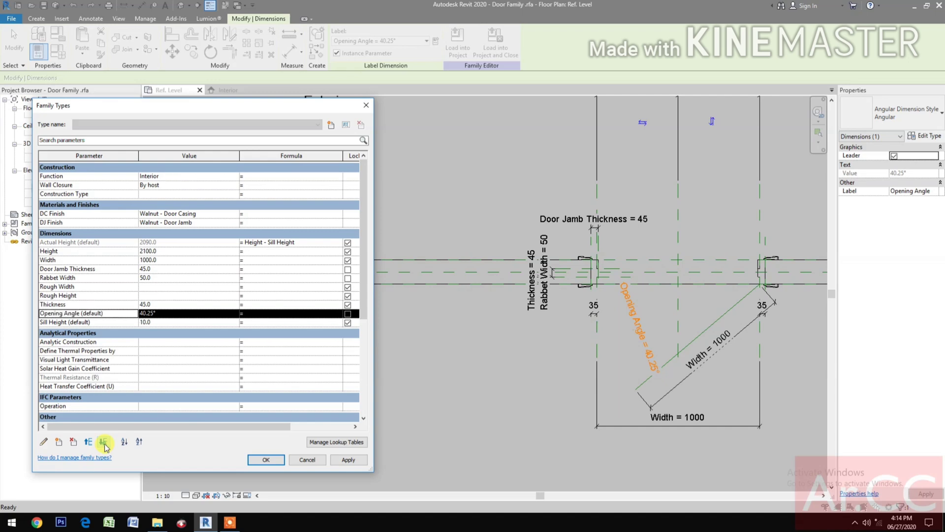
pyautogui.click(104, 443)
# - Set Opening Angle to 10° and apply it to test the swing of the reference line
pyautogui.click(165, 320)
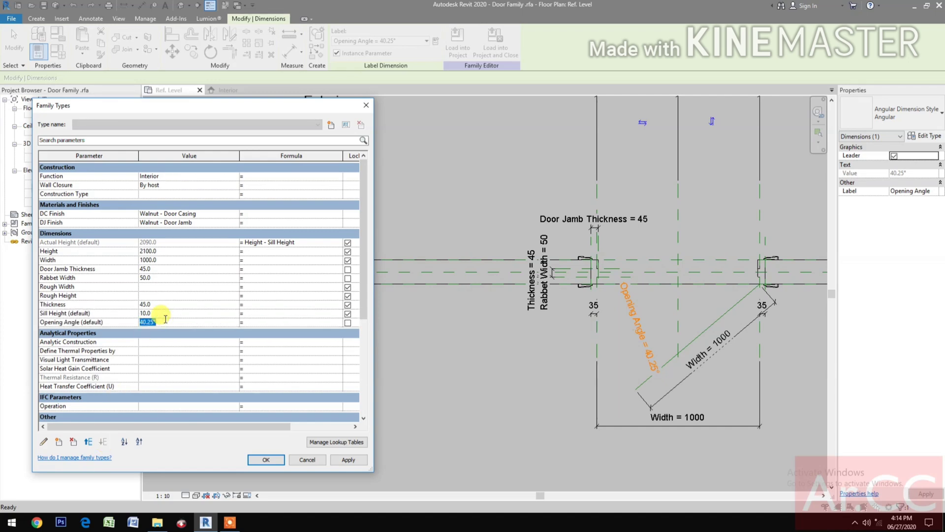
pyautogui.write('10')
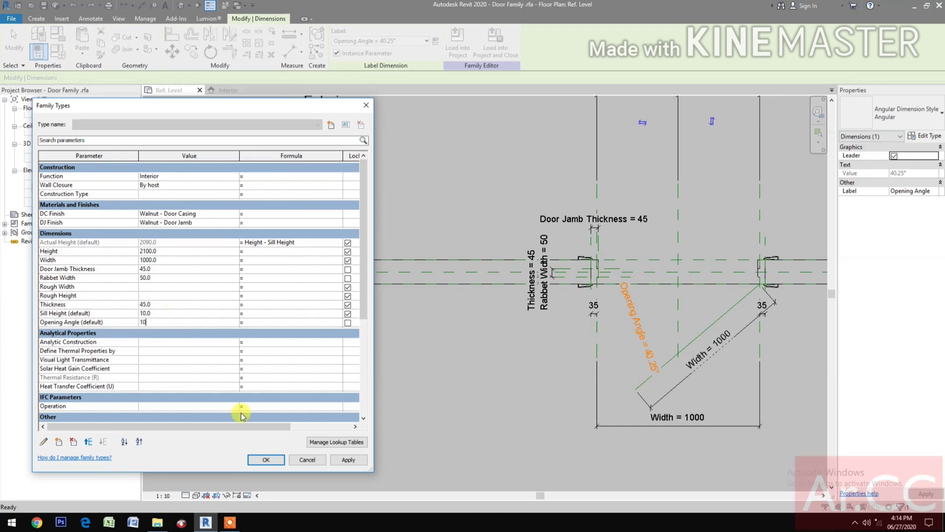
pyautogui.click(349, 463)
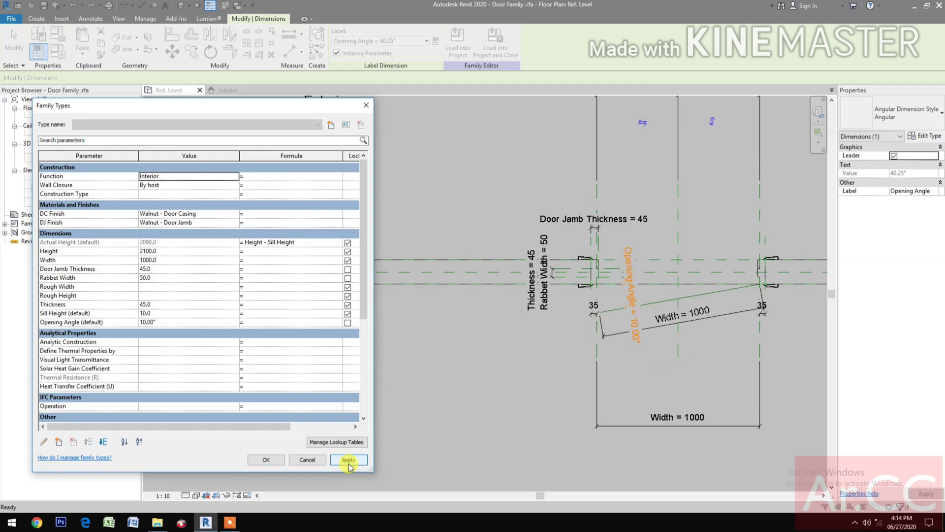
# - Set Opening Angle to 0° and apply the change to the family
pyautogui.click(181, 321)
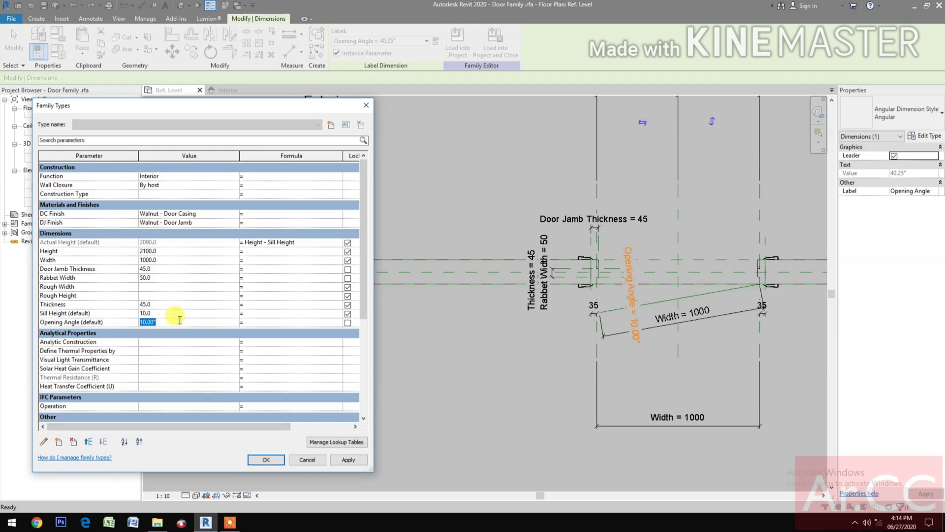
pyautogui.write('0')
pyautogui.click(350, 460)
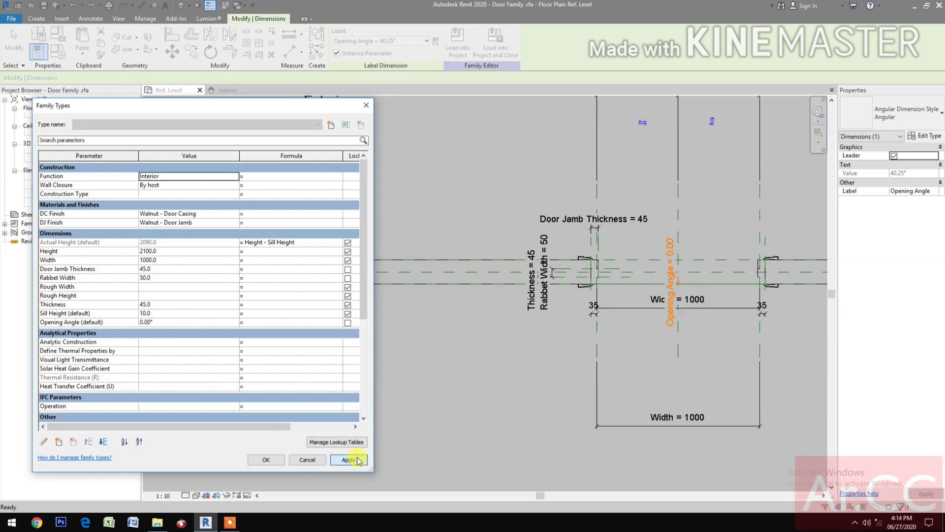
# - Set the Opening Angle parameter to 20° and apply it to the family
pyautogui.click(188, 321)
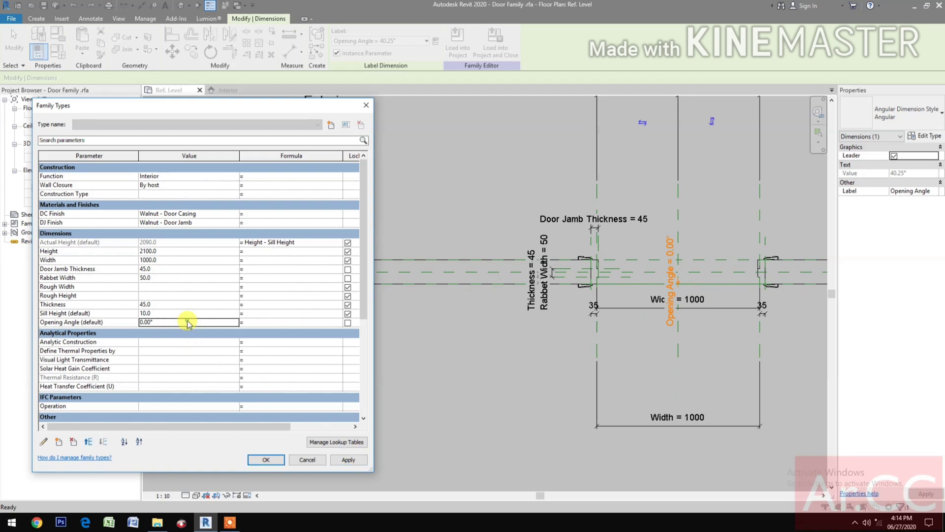
pyautogui.write('20')
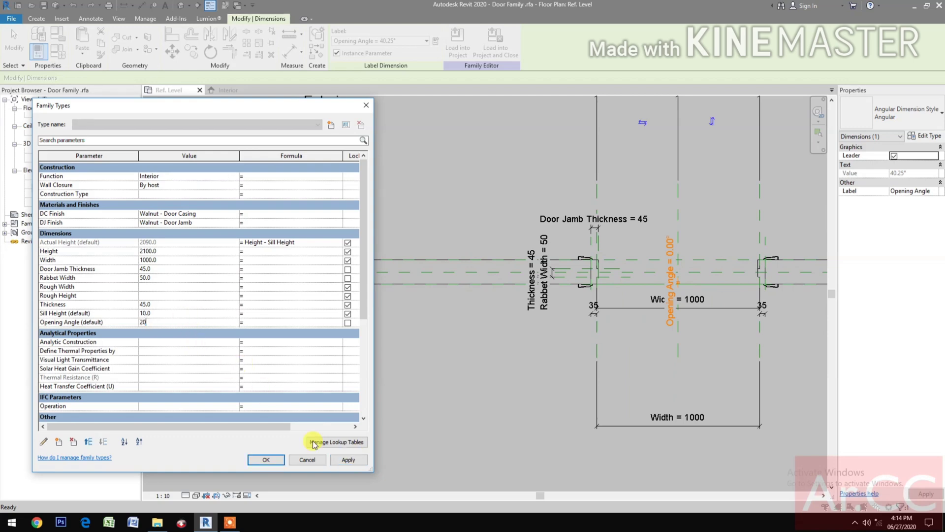
pyautogui.click(348, 460)
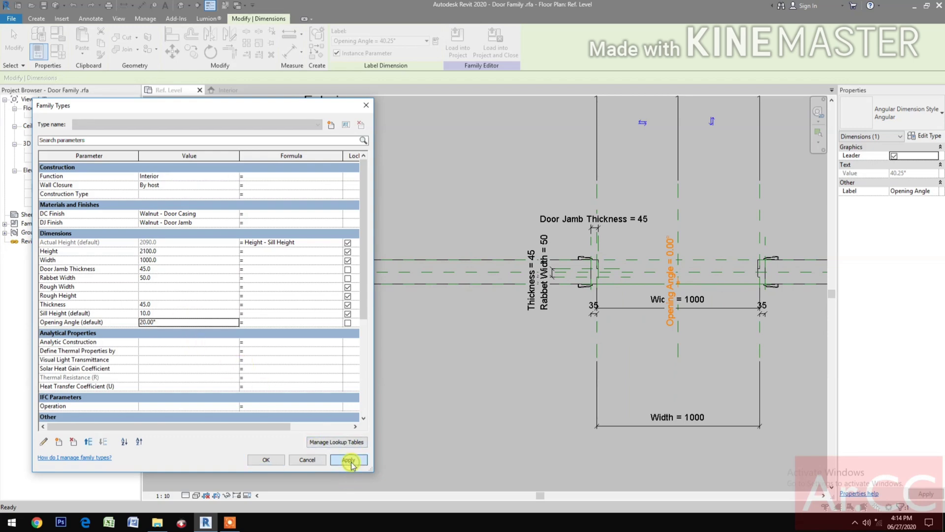
# - Set the door Width parameter to 900, apply it, and close the family types with nothing left selected
pyautogui.click(193, 259)
pyautogui.write('9')
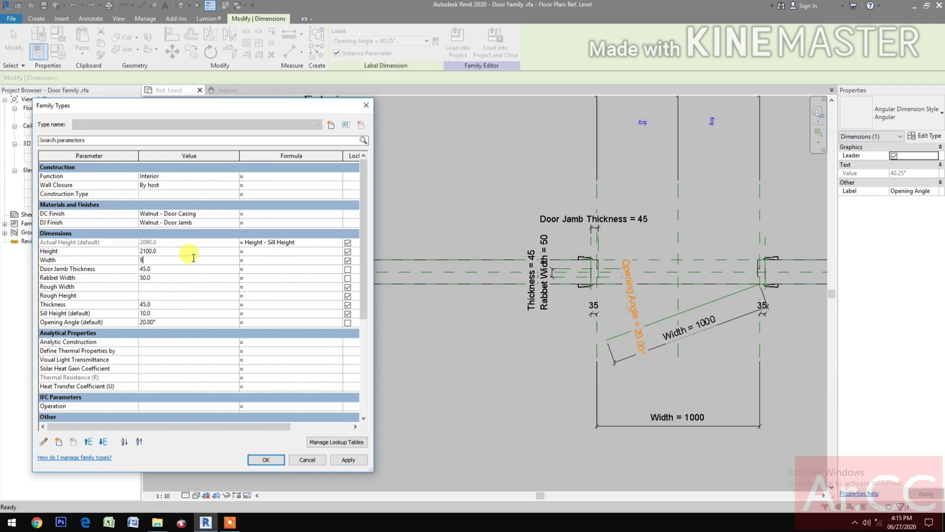
pyautogui.write('00')
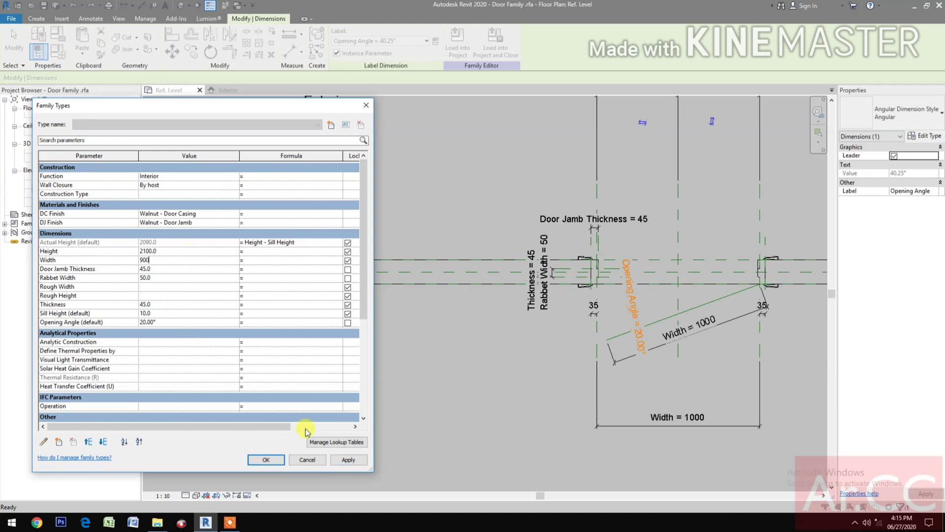
pyautogui.click(360, 461)
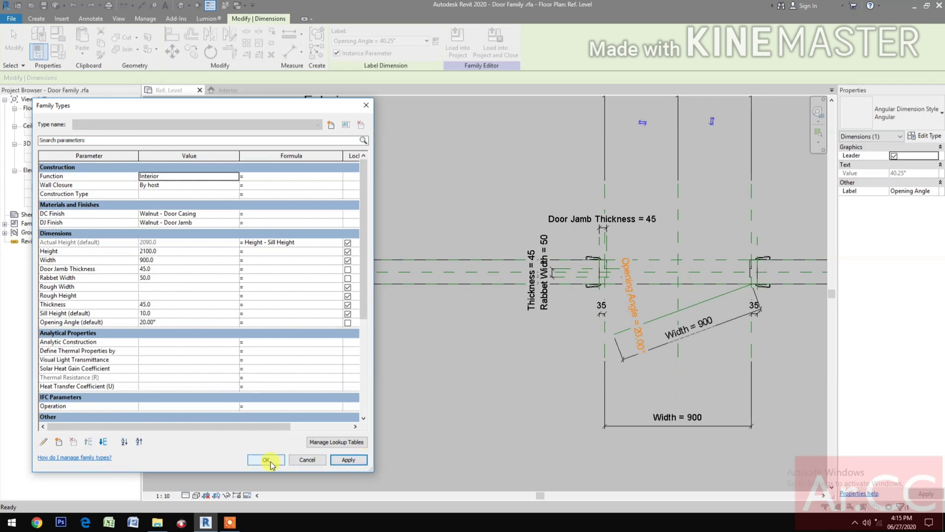
pyautogui.click(266, 459)
pyautogui.click(697, 389)
# - Move the Opening Angle dimension outward, clear of the door opening and beyond the Thickness and Rabbet Width dimensions
pyautogui.moveTo(696, 387); pyautogui.dragTo(512, 384, button='middle')
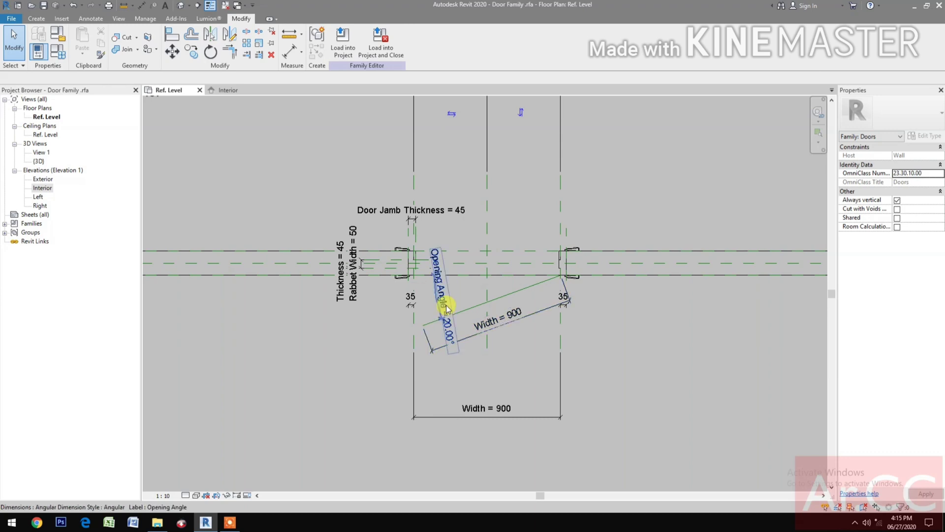
pyautogui.moveTo(447, 309); pyautogui.dragTo(329, 330)
pyautogui.click(354, 413)
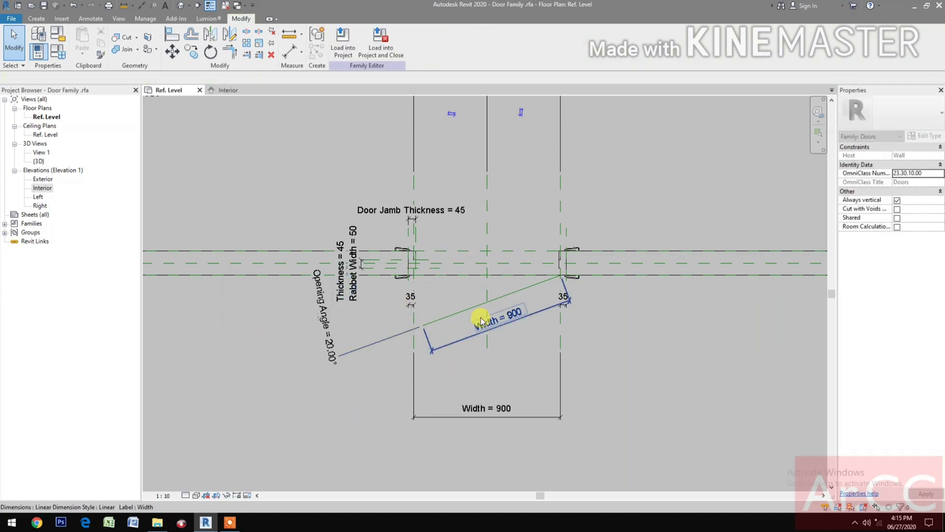
# - Start a solid extrusion and set its work plane by picking the plane of the angled door-swing reference line
pyautogui.scroll(2, 488, 338)
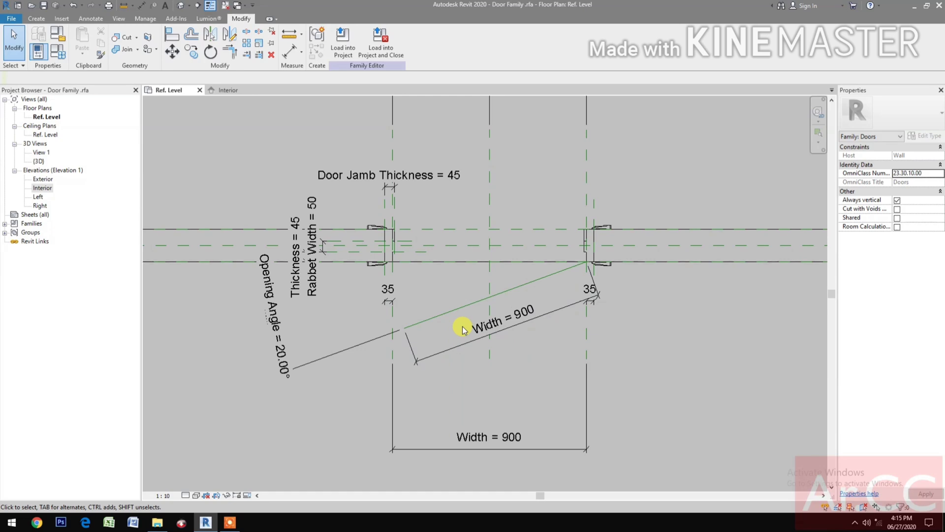
pyautogui.click(37, 19)
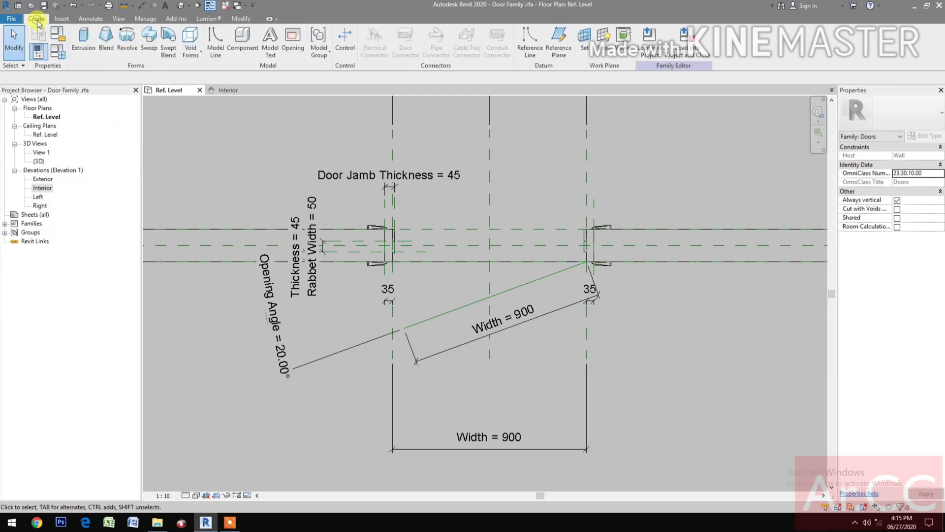
pyautogui.click(83, 38)
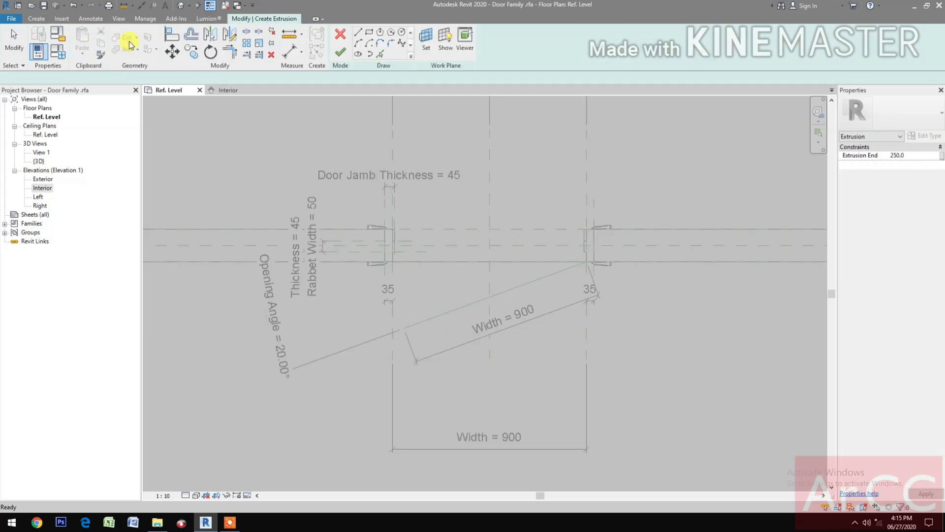
pyautogui.click(424, 45)
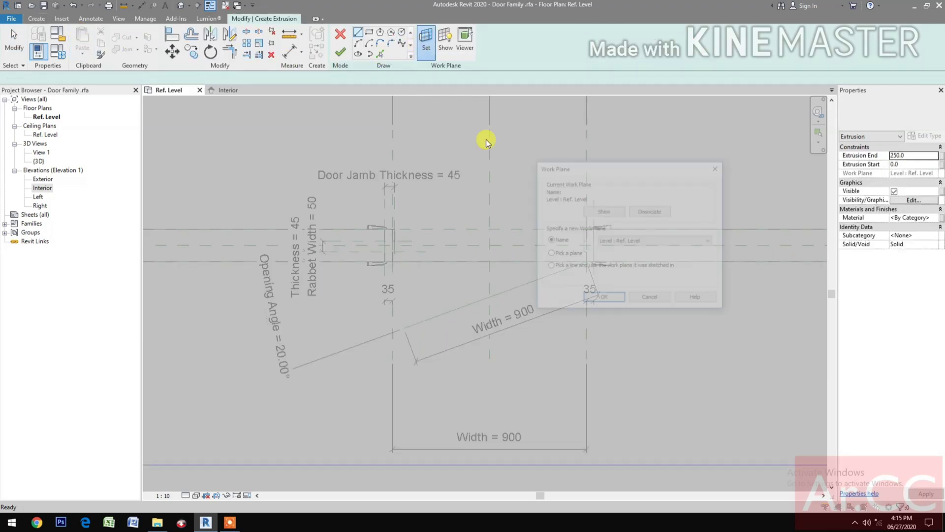
pyautogui.click(604, 299)
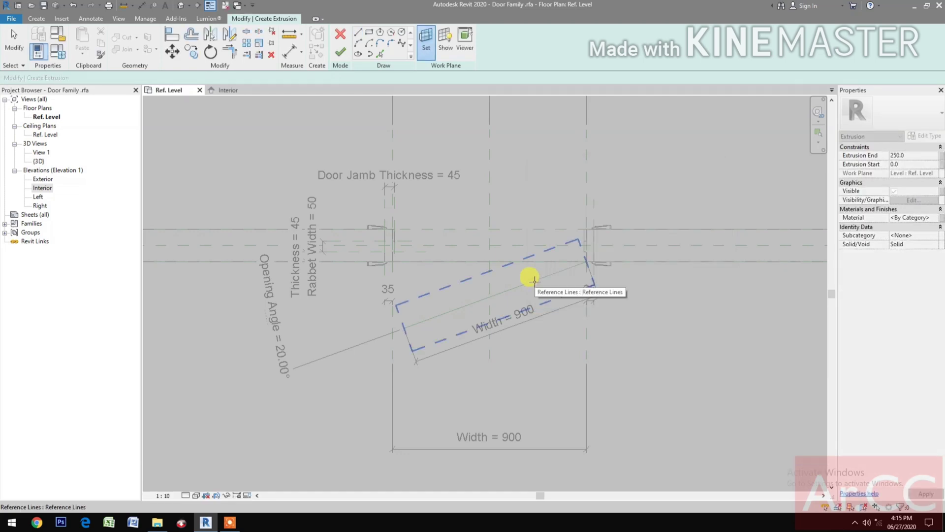
pyautogui.click(534, 280)
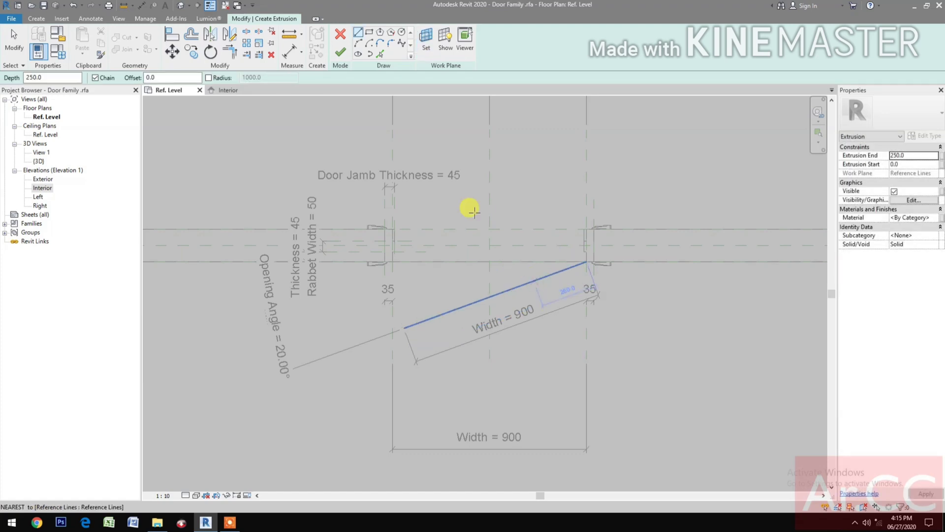
# - Create a sketch line by picking the angled reference line and lock it to that reference
pyautogui.click(380, 55)
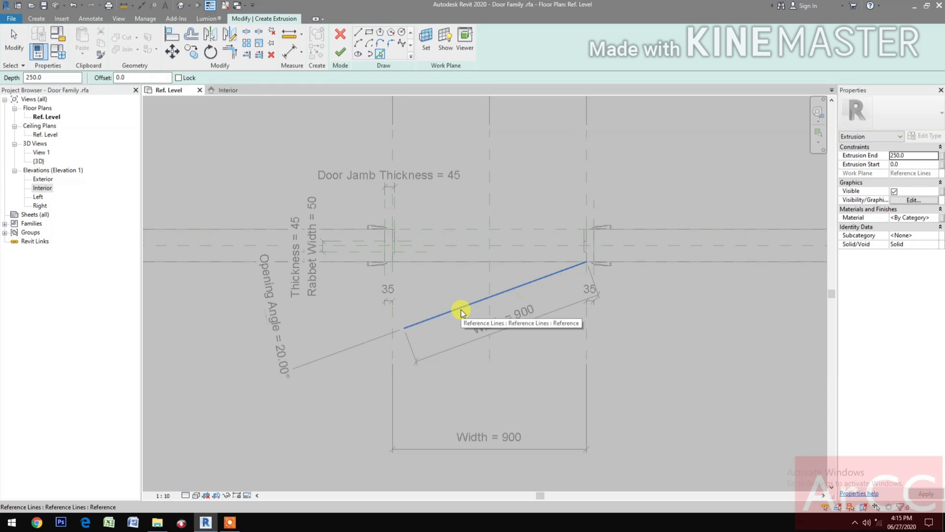
pyautogui.click(462, 311)
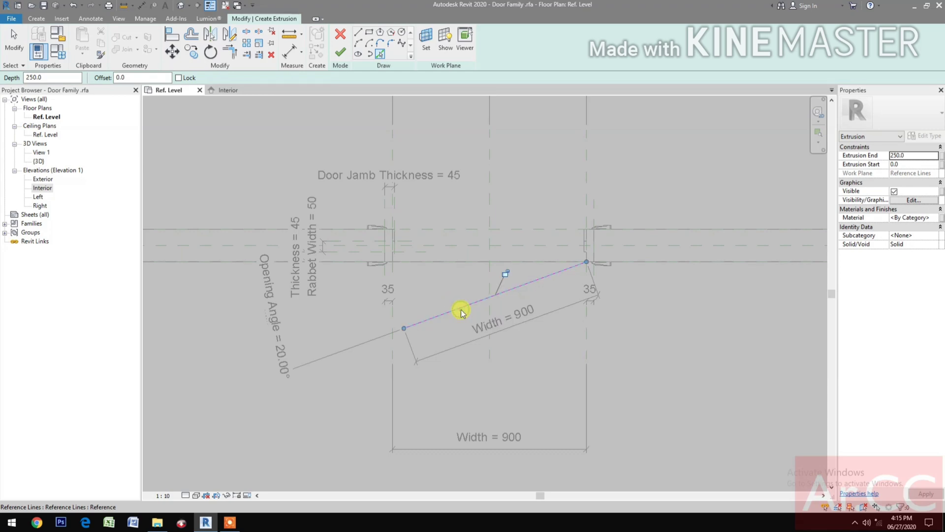
pyautogui.click(506, 273)
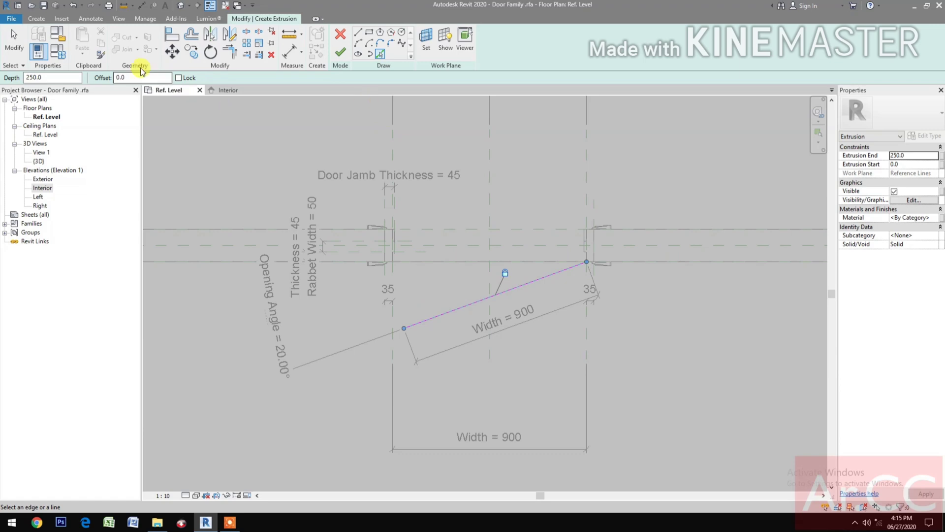
# - Add two parallel sketch lines on the wall side of the reference line, offset 100 from it and 50 between them
pyautogui.doubleClick(120, 78)
pyautogui.write('100')
pyautogui.click(452, 308)
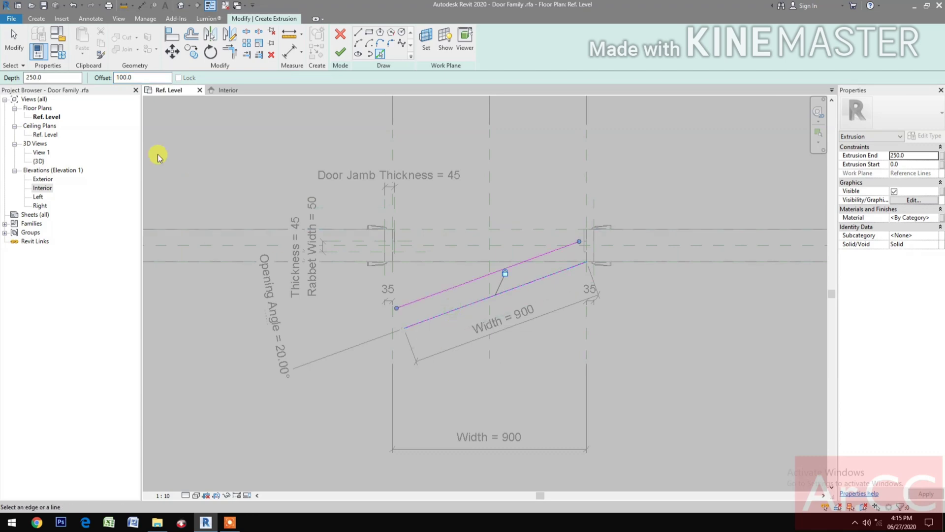
pyautogui.moveTo(149, 78); pyautogui.dragTo(110, 80)
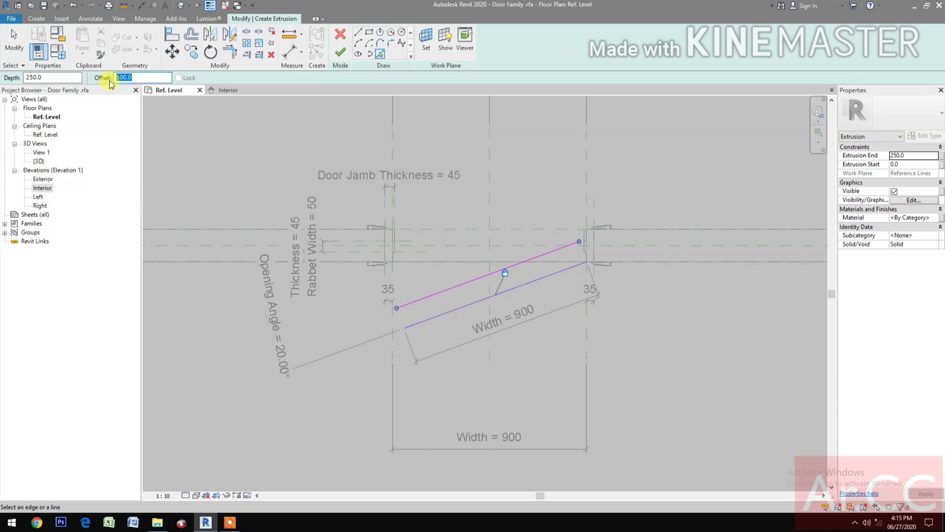
pyautogui.write('50')
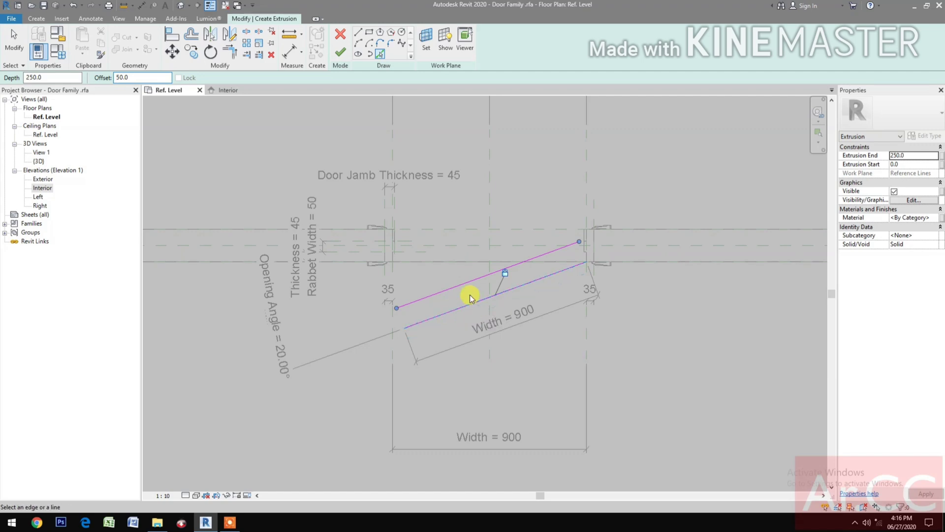
pyautogui.scroll(2, 452, 305)
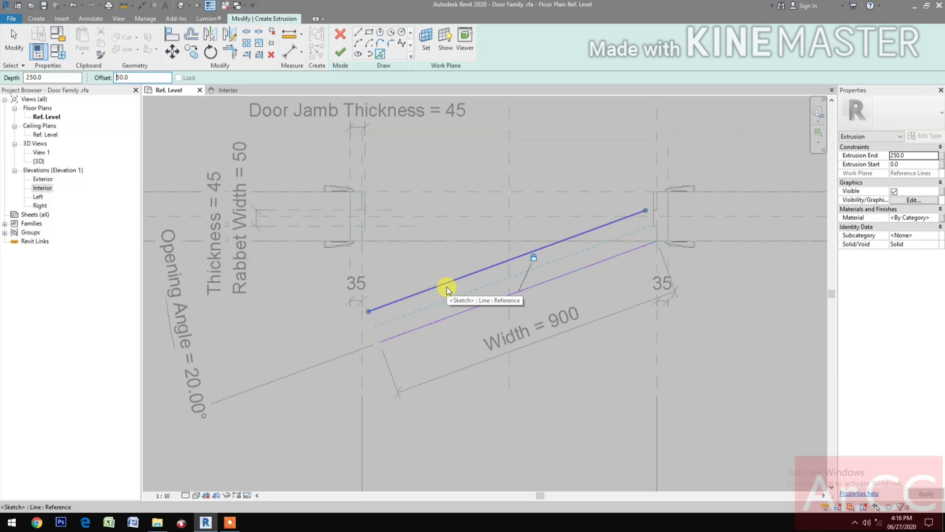
pyautogui.click(449, 288)
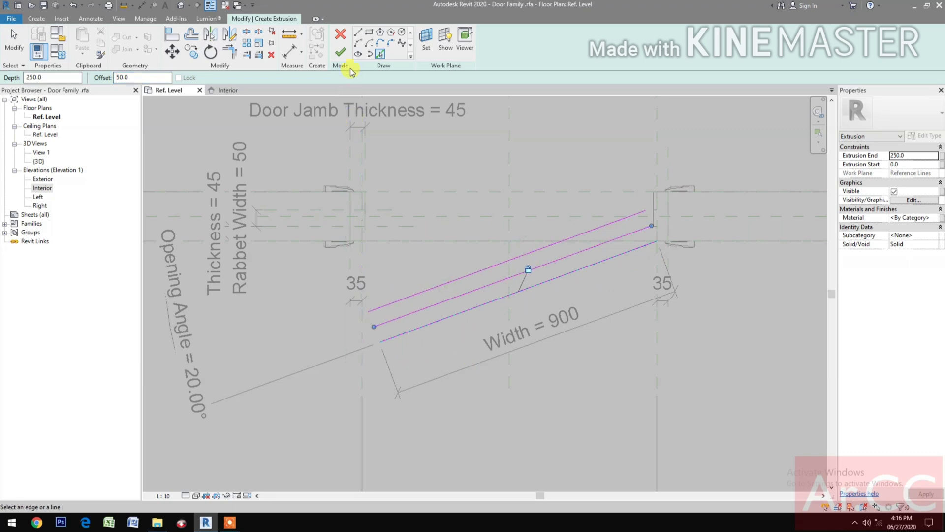
# - Reset the line offset to 0 and draw perpendicular lines closing both ends of the parallel sketch lines
pyautogui.click(360, 38)
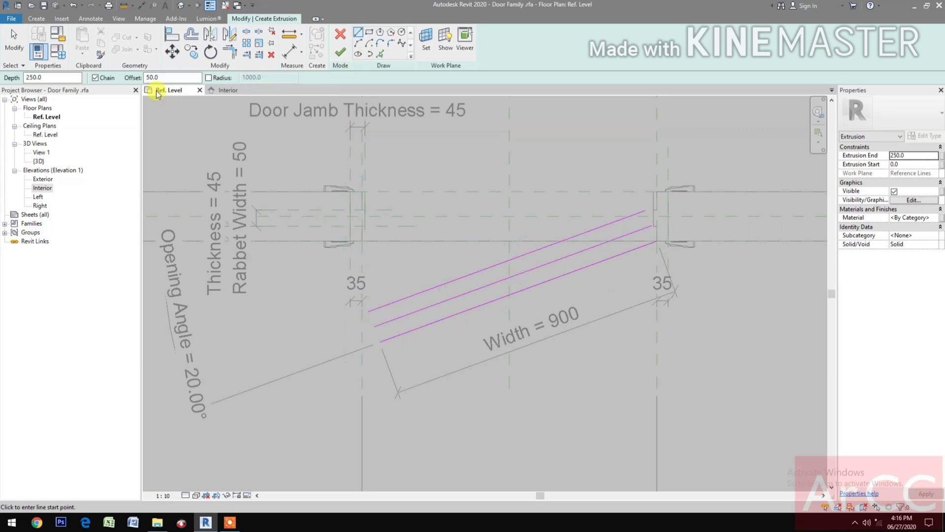
pyautogui.doubleClick(153, 77)
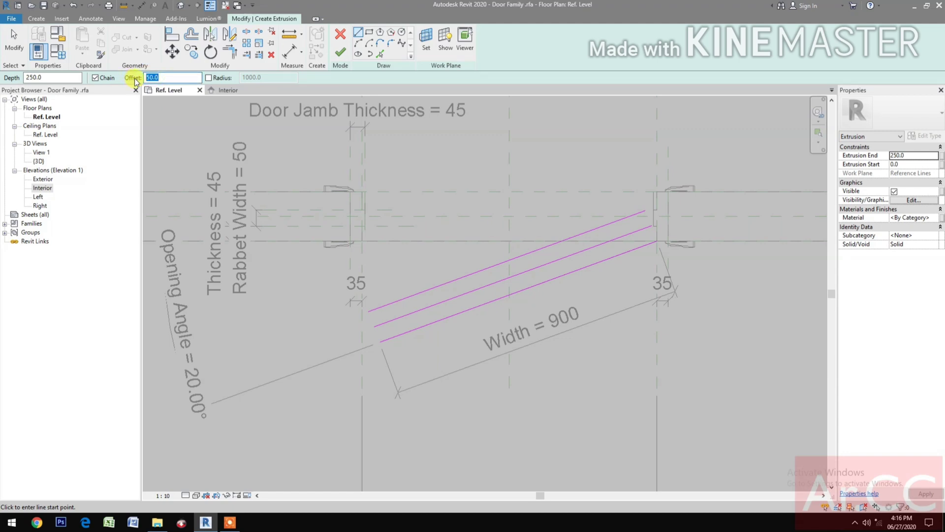
pyautogui.click(379, 340)
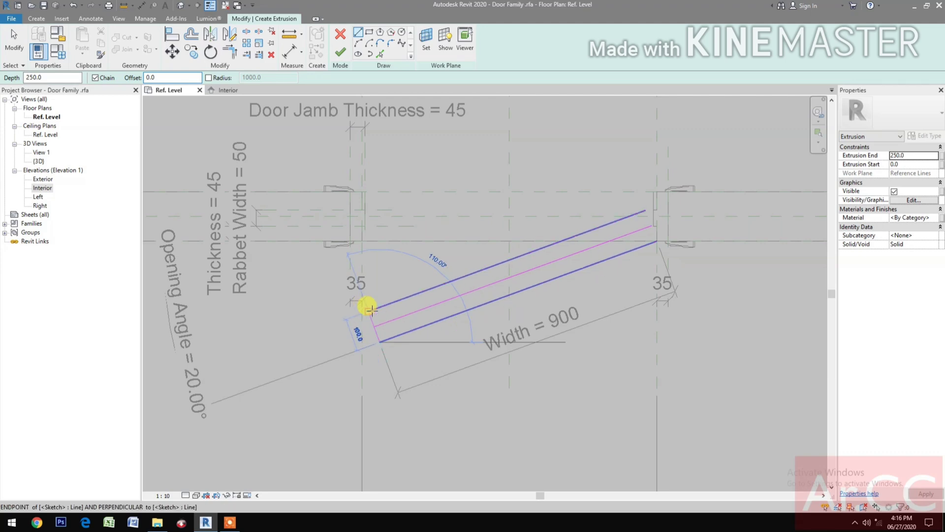
pyautogui.click(368, 311)
pyautogui.press('Escape')
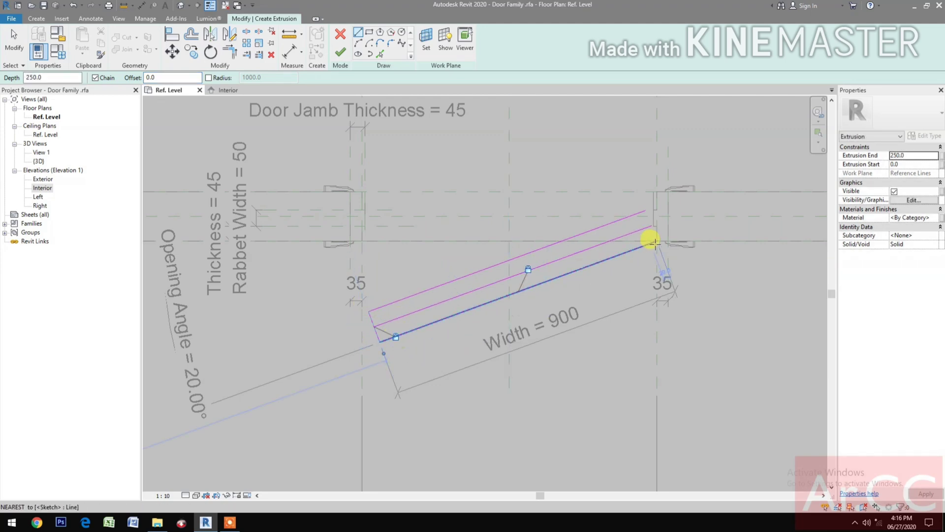
pyautogui.click(654, 241)
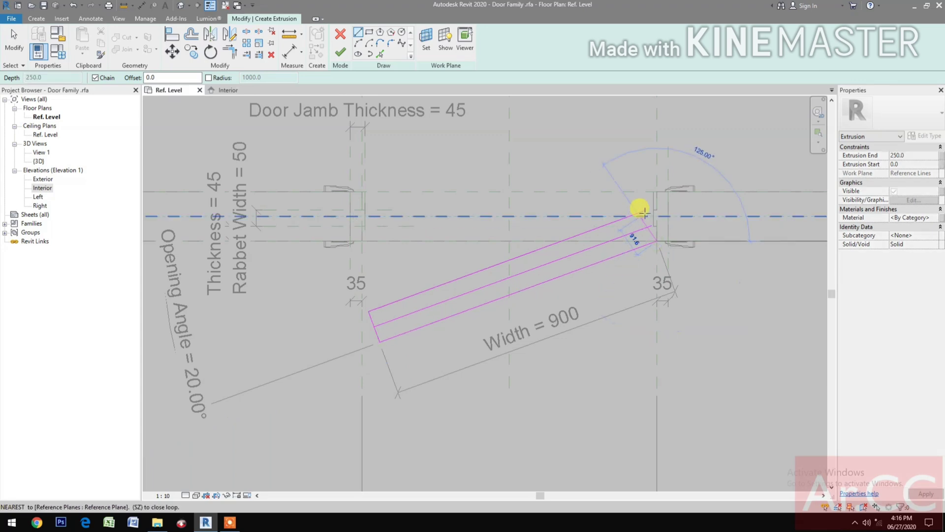
pyautogui.press('Escape')
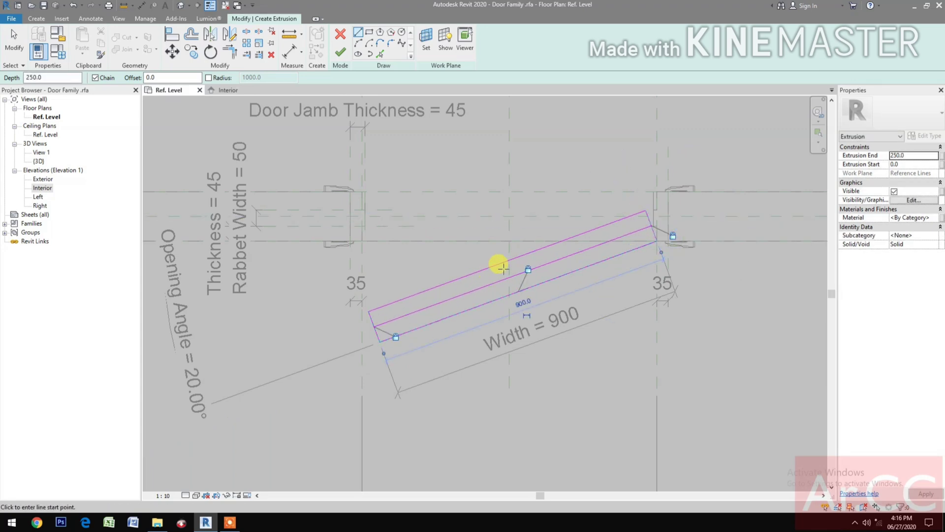
# - Draw a perpendicular sketch line across the panel outline from the midpoint of the outer line to the reference-side line
pyautogui.click(507, 260)
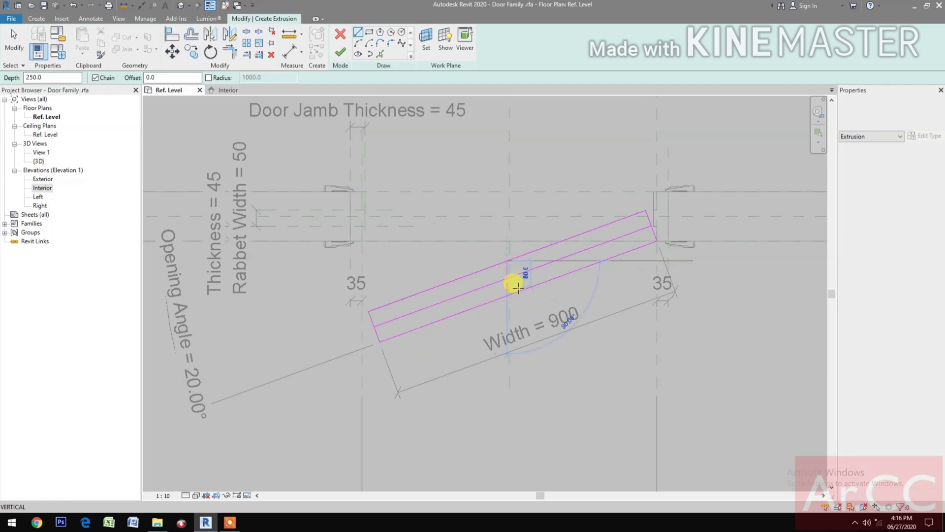
pyautogui.click(516, 290)
pyautogui.press('Escape')
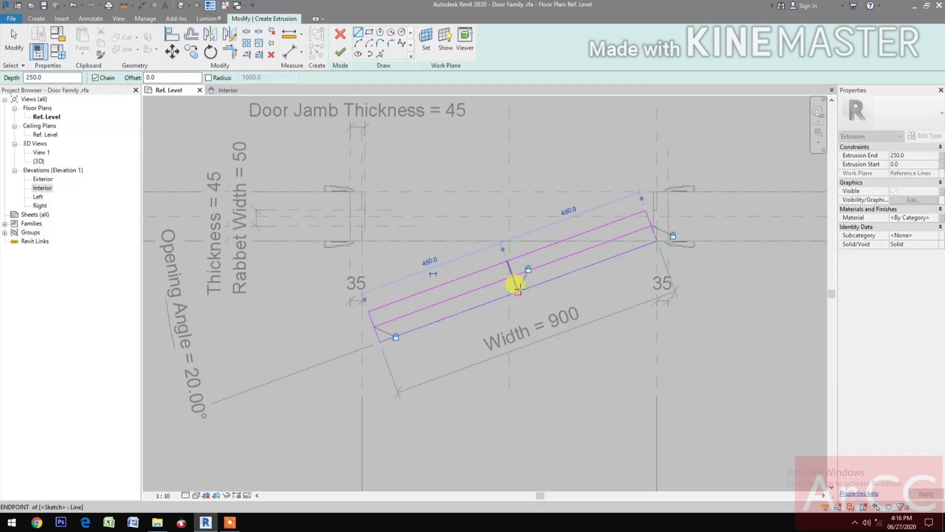
pyautogui.press('Escape')
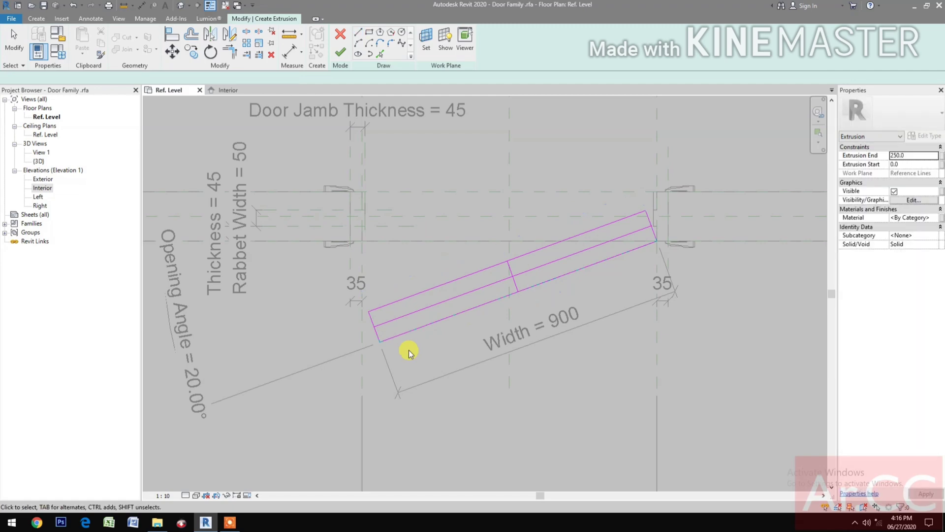
# - Trim the panel sketch lines into a closed stepped outline, half thickness at the free end and full thickness at the hinge end
pyautogui.press('t')
pyautogui.press('r')
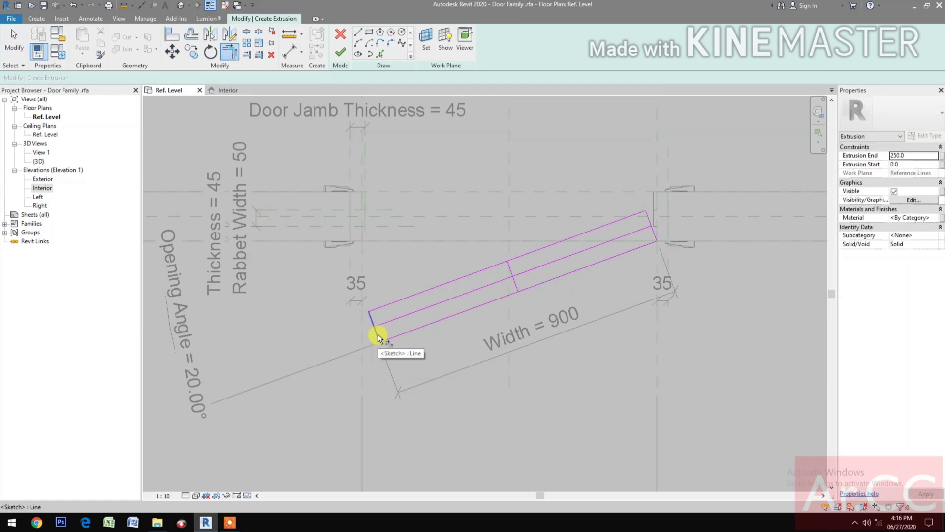
pyautogui.click(372, 318)
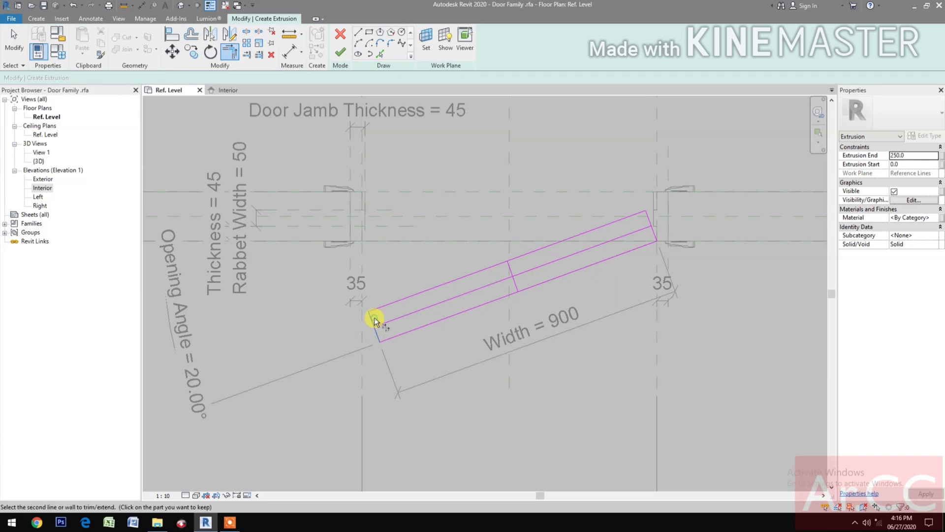
pyautogui.click(415, 320)
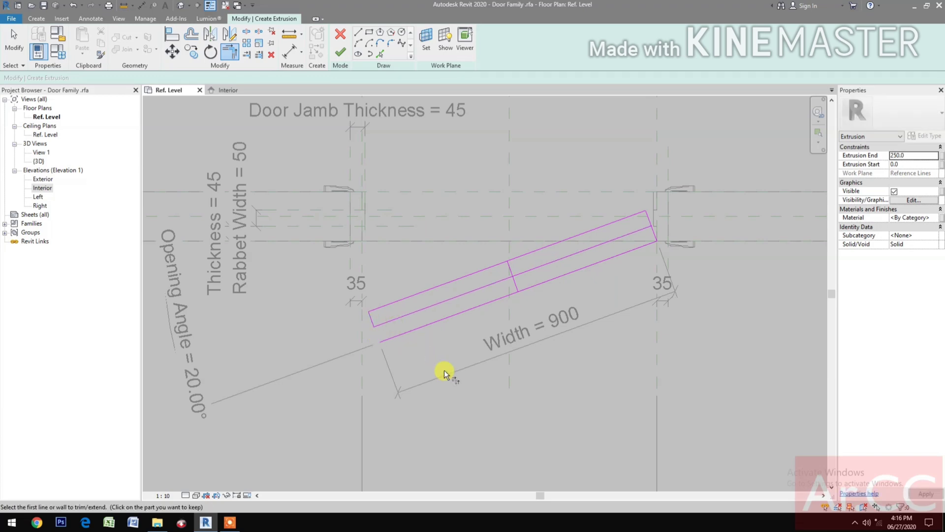
pyautogui.click(515, 284)
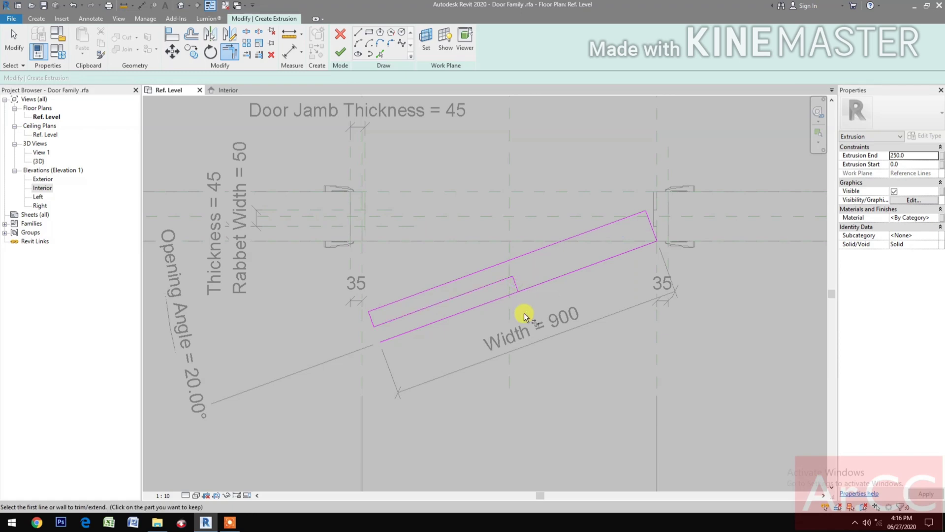
pyautogui.click(527, 288)
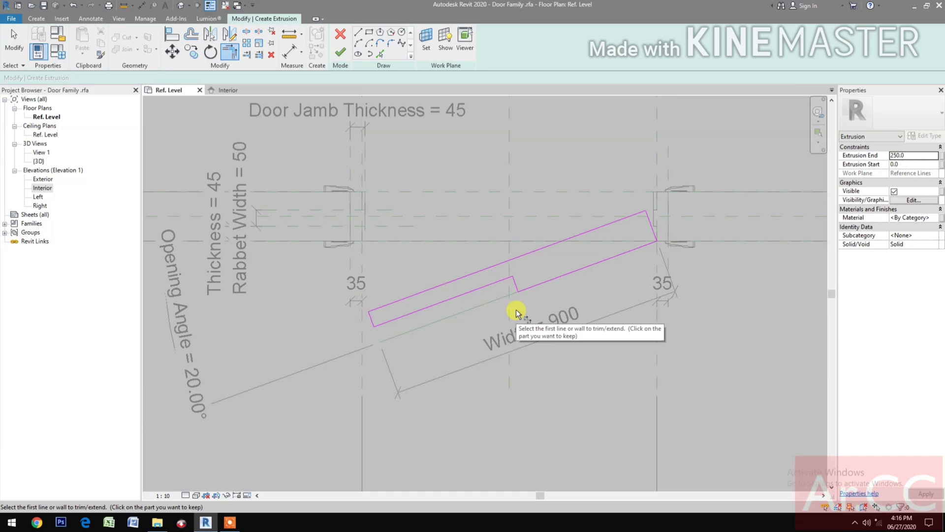
# - Dimension across the outer line, the middle line and the reference-side line, and make the two spacings equal
pyautogui.press('d')
pyautogui.press('i')
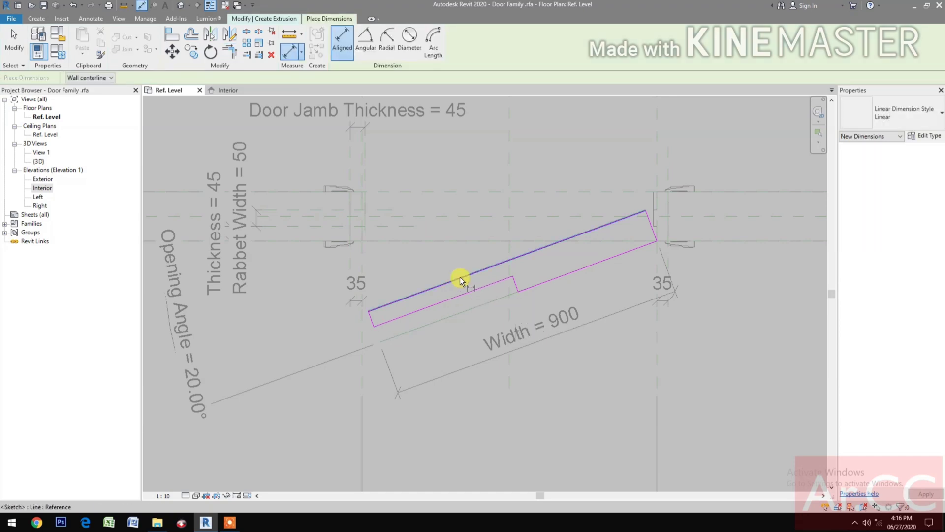
pyautogui.click(460, 277)
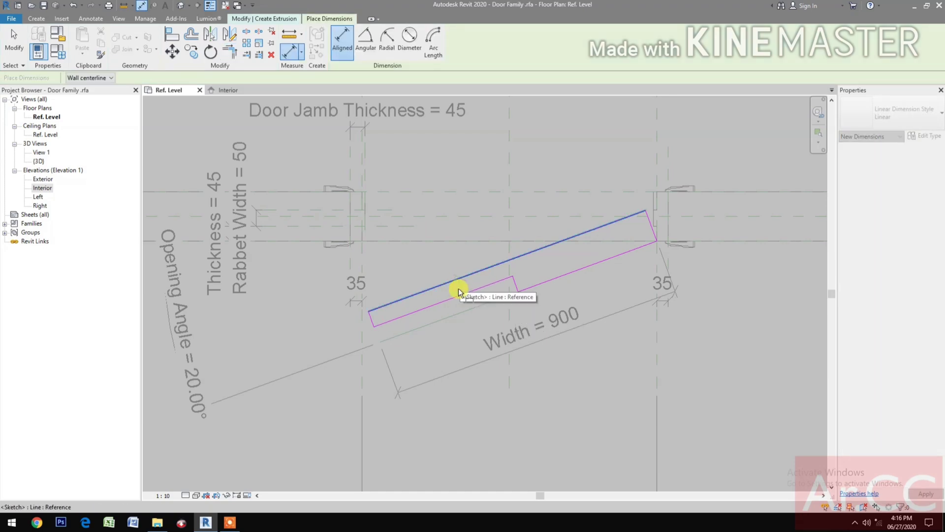
pyautogui.click(537, 288)
pyautogui.click(488, 287)
pyautogui.click(450, 333)
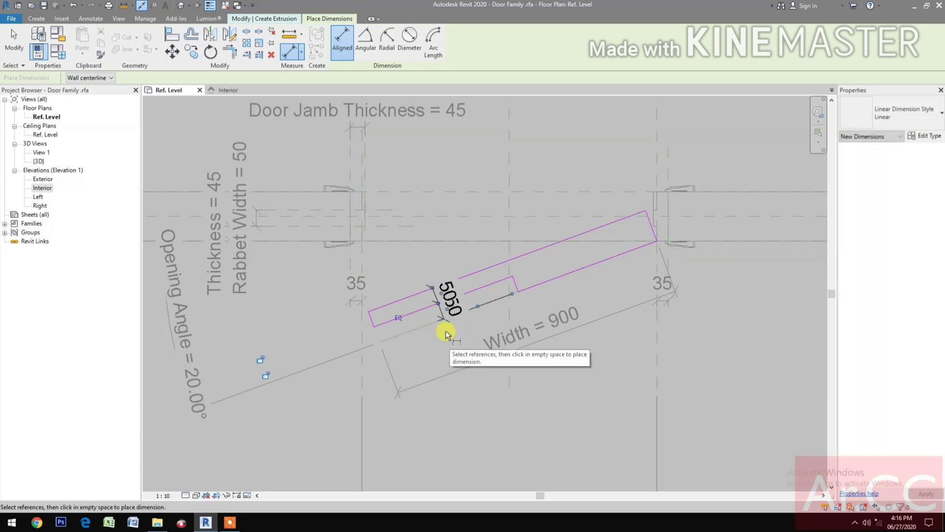
pyautogui.click(399, 317)
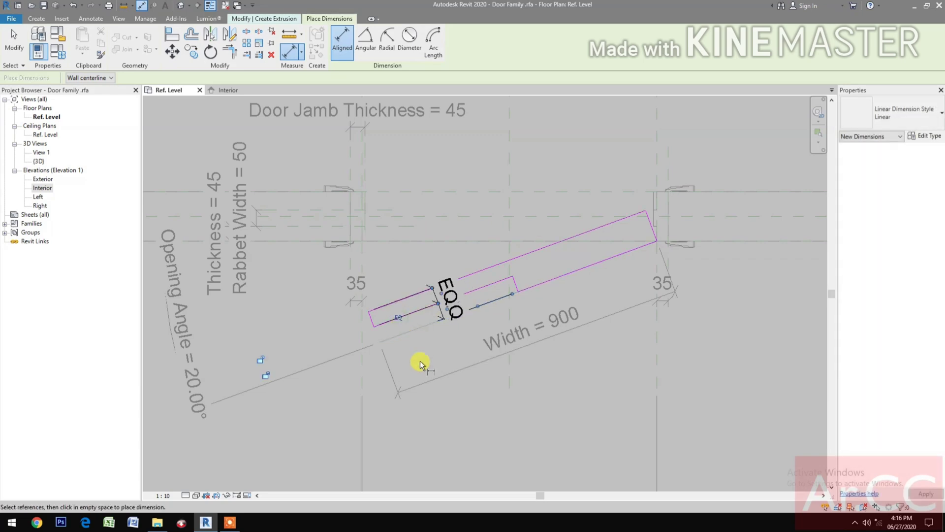
# - Dimension the panel outline's full thickness near the hinge end and label that dimension with the Thickness parameter
pyautogui.click(569, 237)
pyautogui.click(583, 270)
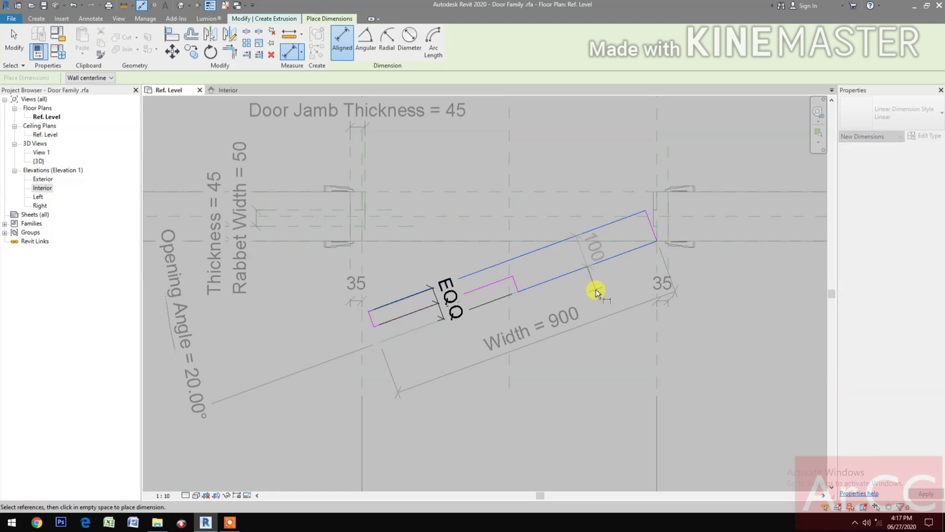
pyautogui.click(595, 289)
pyautogui.press('Escape')
pyautogui.press('Escape')
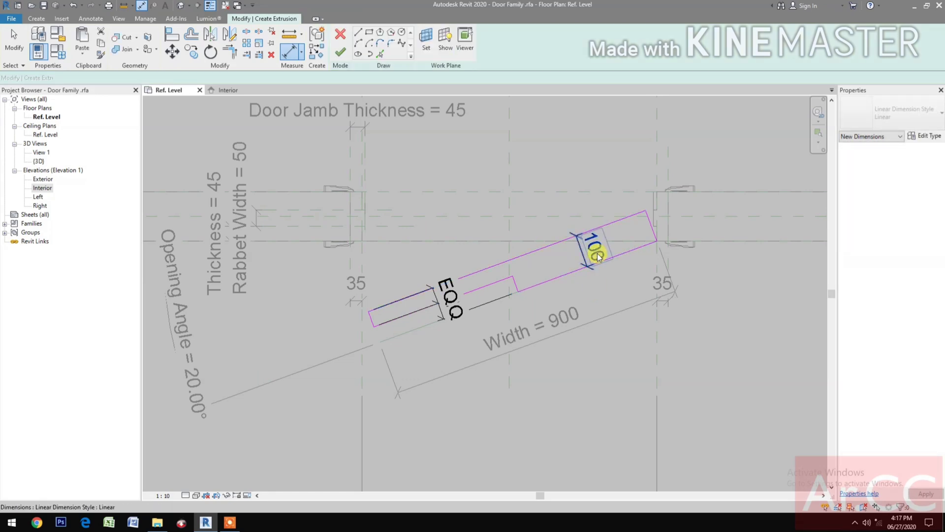
pyautogui.click(596, 256)
pyautogui.click(409, 41)
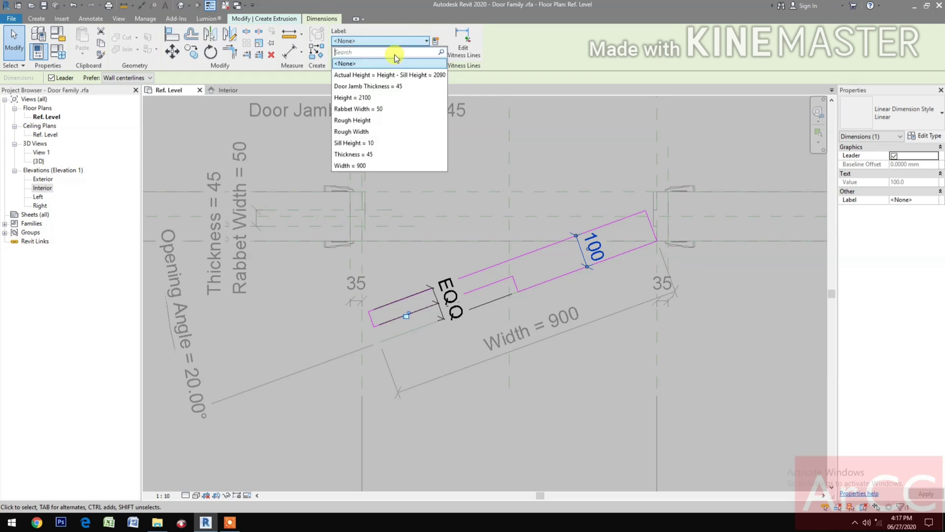
pyautogui.click(371, 155)
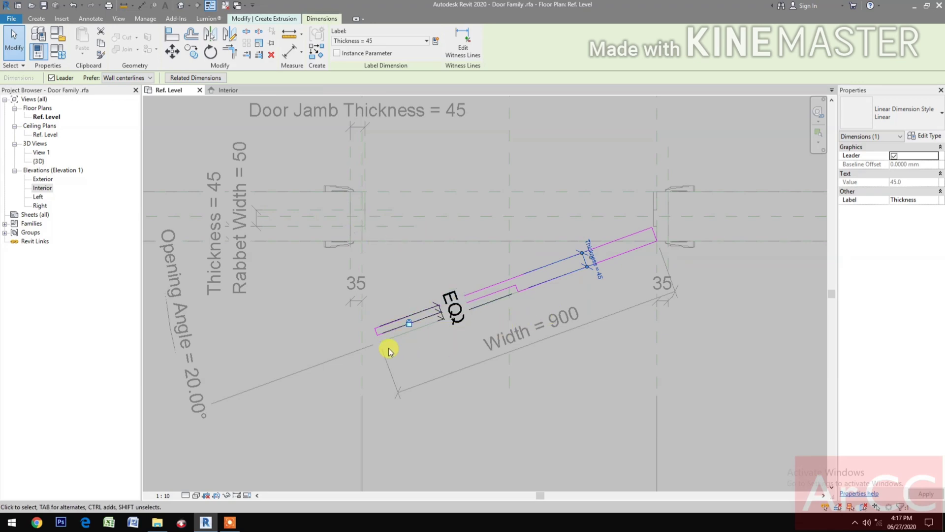
pyautogui.scroll(1, 388, 343)
pyautogui.scroll(1, 383, 339)
pyautogui.click(373, 327)
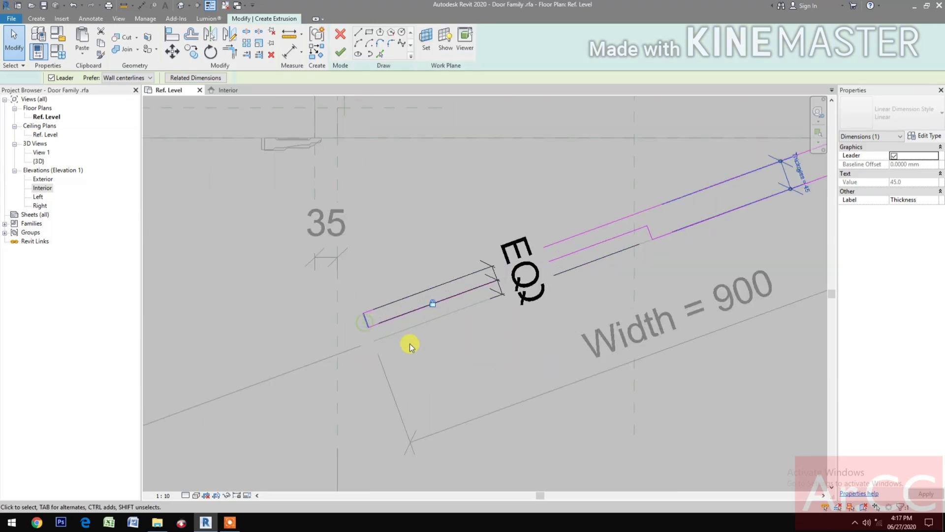
pyautogui.scroll(-2, 398, 339)
pyautogui.press('Escape')
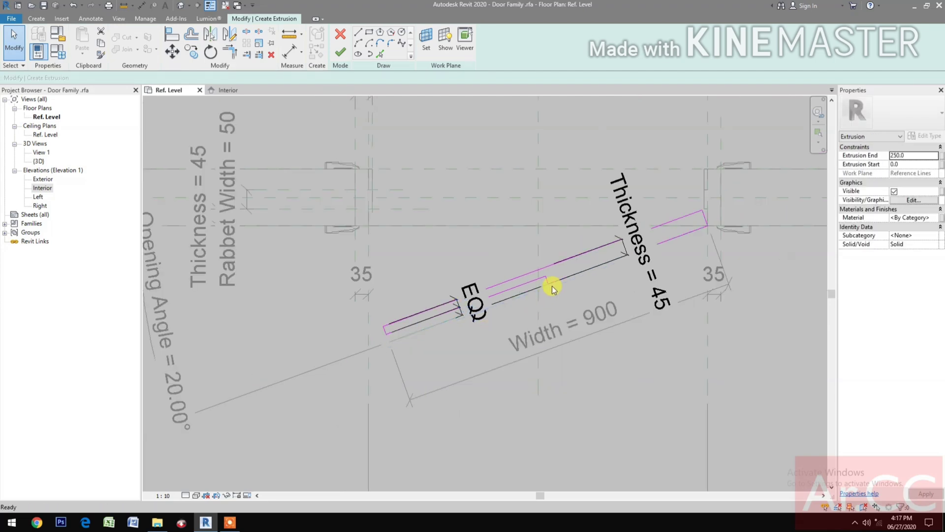
# - Dimension between the panel's two end lines and its middle step line, make the spacings equal, and finish the extrusion sketch
pyautogui.press('d')
pyautogui.press('i')
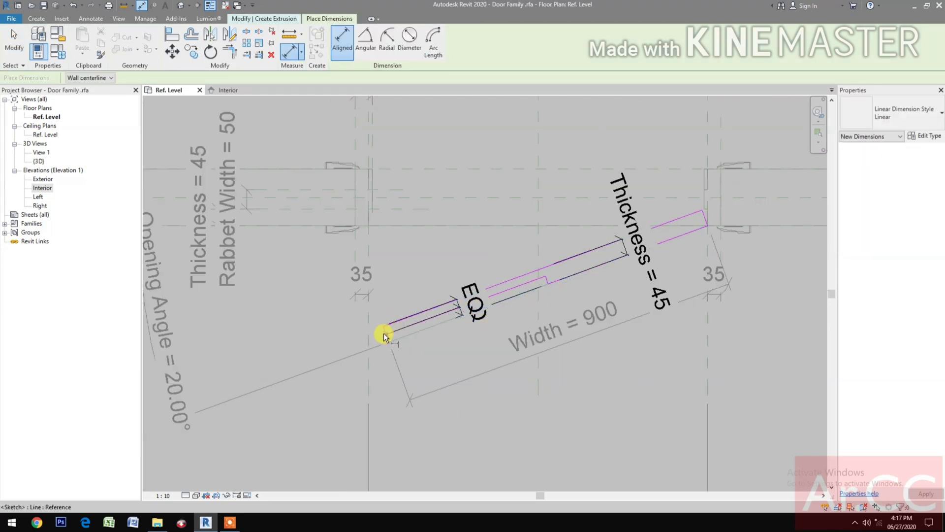
pyautogui.scroll(2, 383, 347)
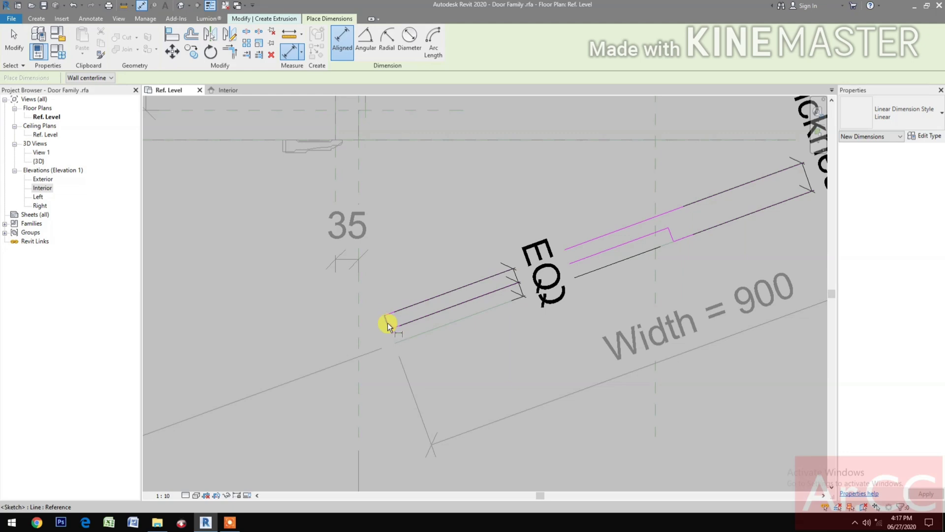
pyautogui.scroll(-2, 456, 319)
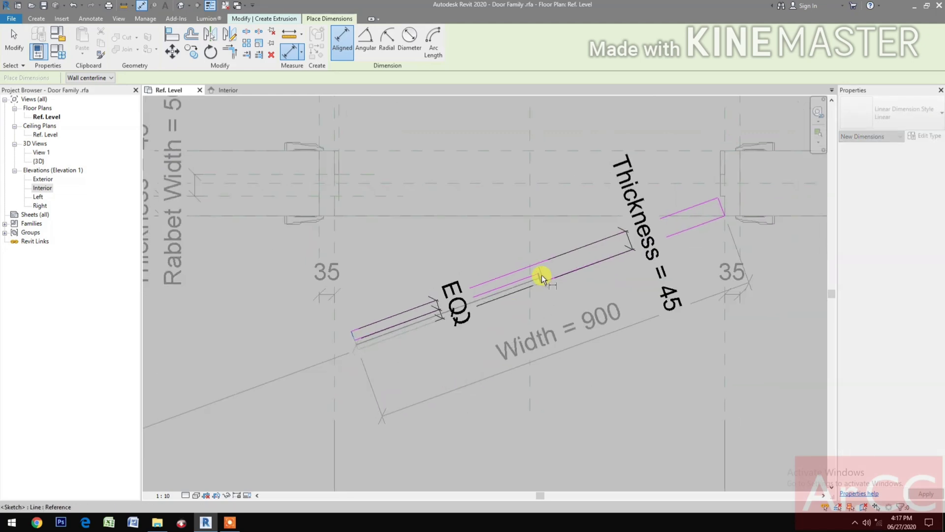
pyautogui.click(541, 273)
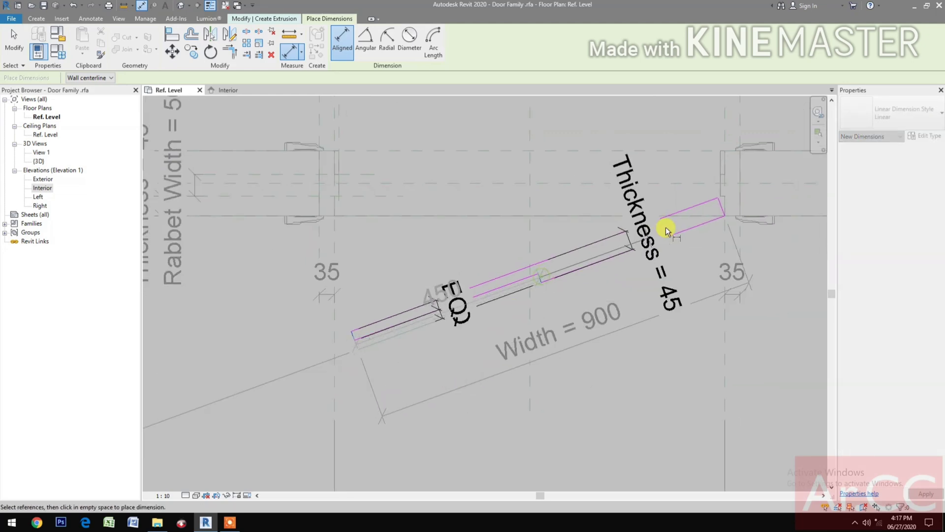
pyautogui.click(719, 203)
pyautogui.click(500, 197)
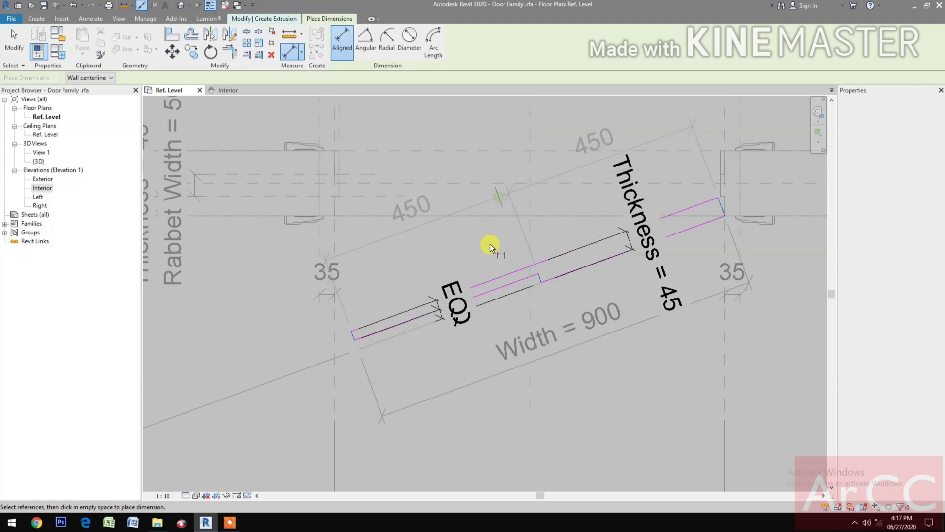
pyautogui.scroll(-1, 459, 290)
pyautogui.scroll(-1, 458, 290)
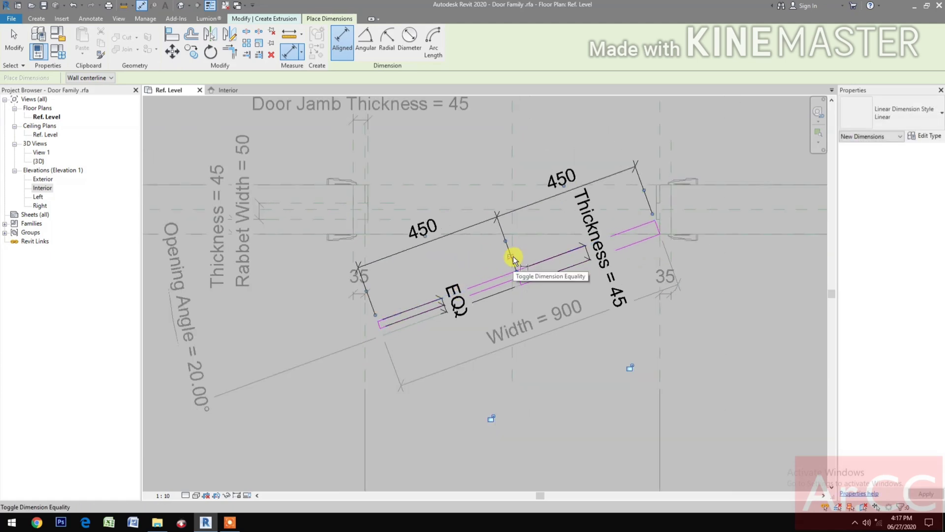
pyautogui.click(513, 256)
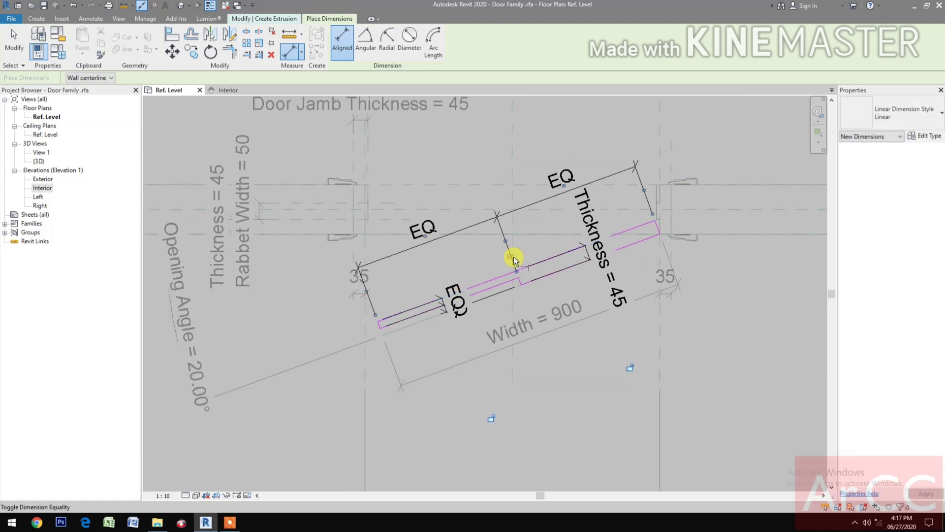
pyautogui.scroll(-1, 556, 400)
pyautogui.press('Escape')
pyautogui.press('Escape')
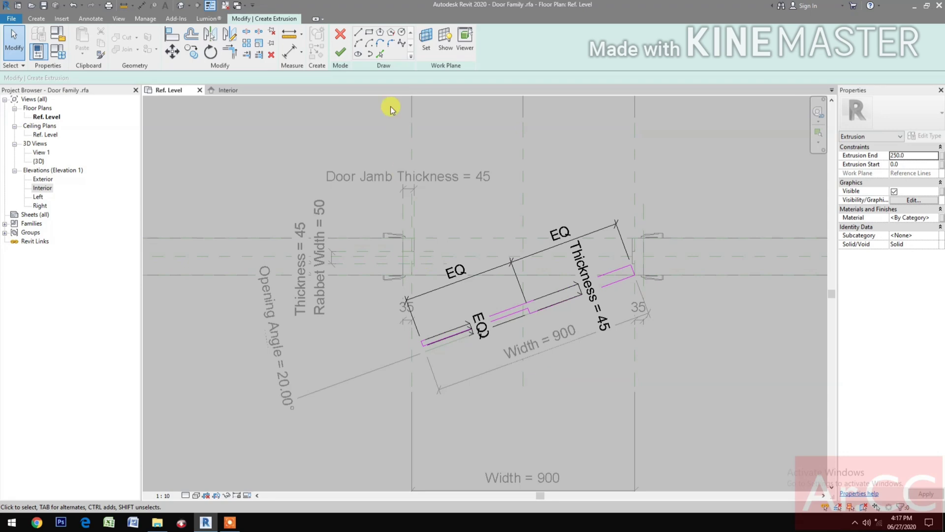
pyautogui.click(340, 54)
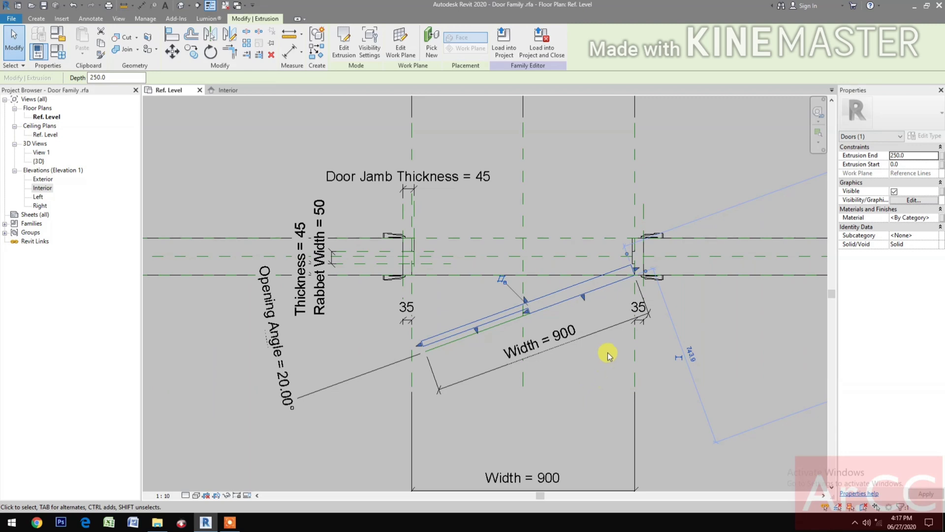
# - In the Interior elevation, associate the panel's Extrusion Start with Sill Height and its Extrusion End with Height
pyautogui.click(227, 91)
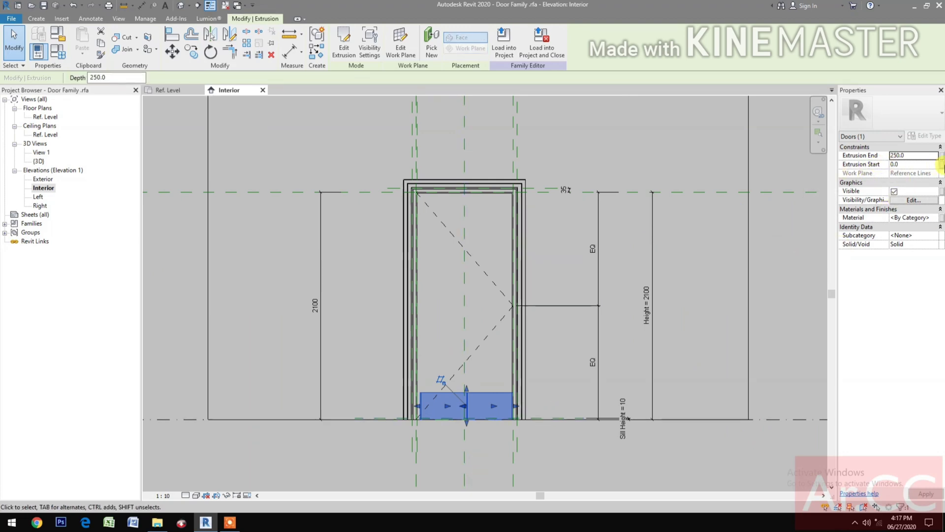
pyautogui.click(942, 164)
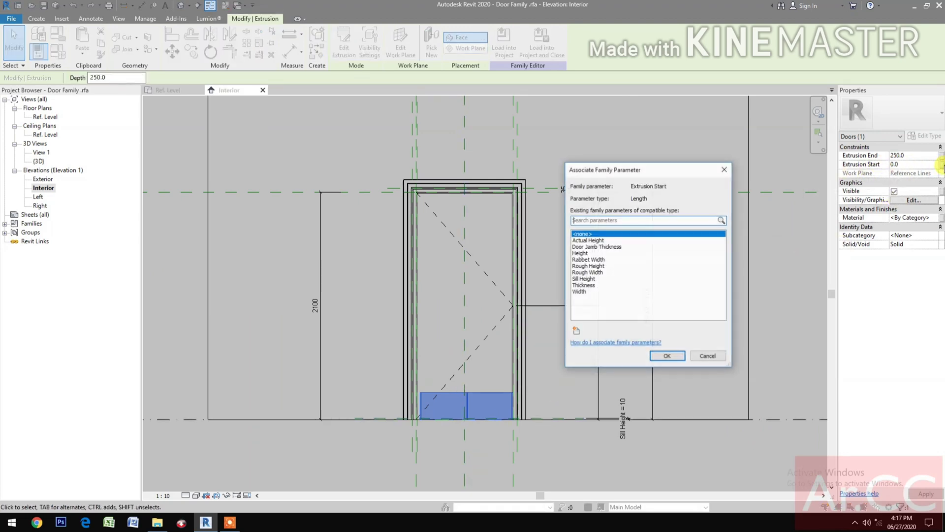
pyautogui.click(581, 279)
pyautogui.click(667, 356)
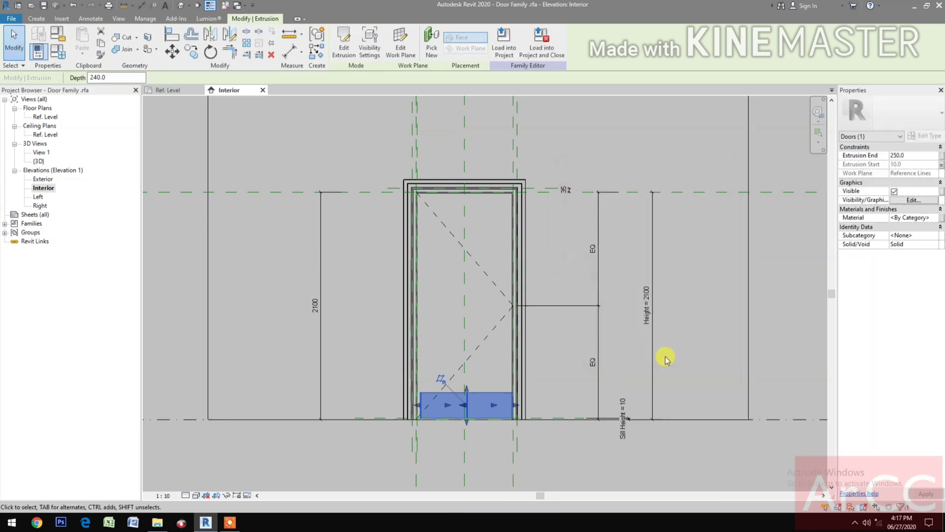
pyautogui.click(942, 155)
pyautogui.click(583, 253)
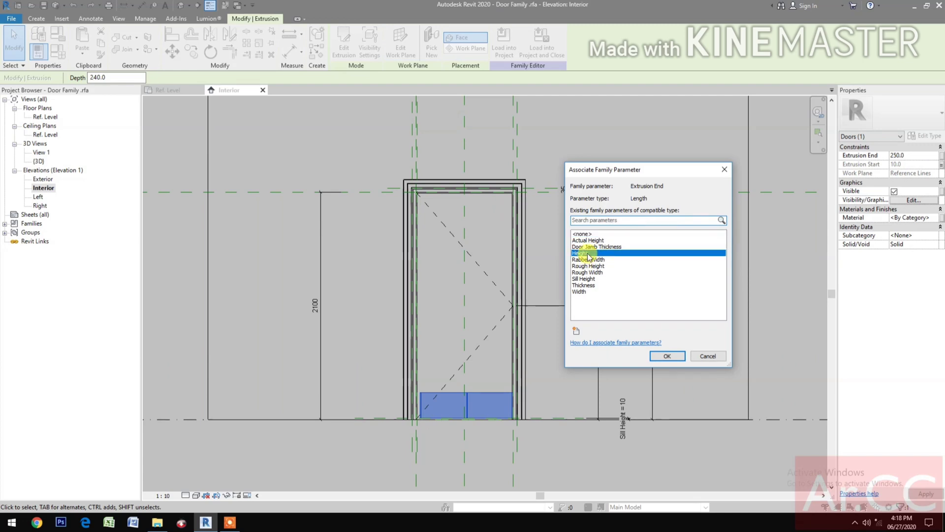
pyautogui.click(667, 359)
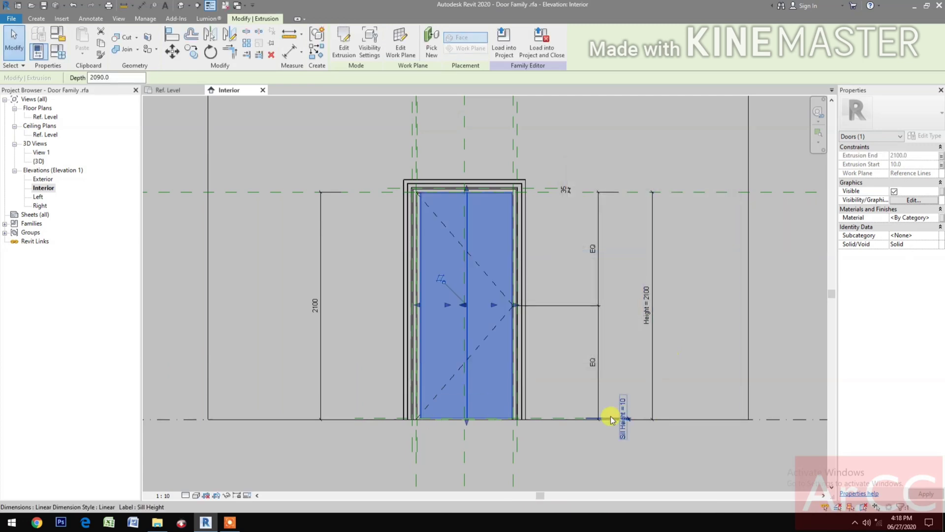
pyautogui.scroll(2, 513, 447)
pyautogui.scroll(-3, 509, 418)
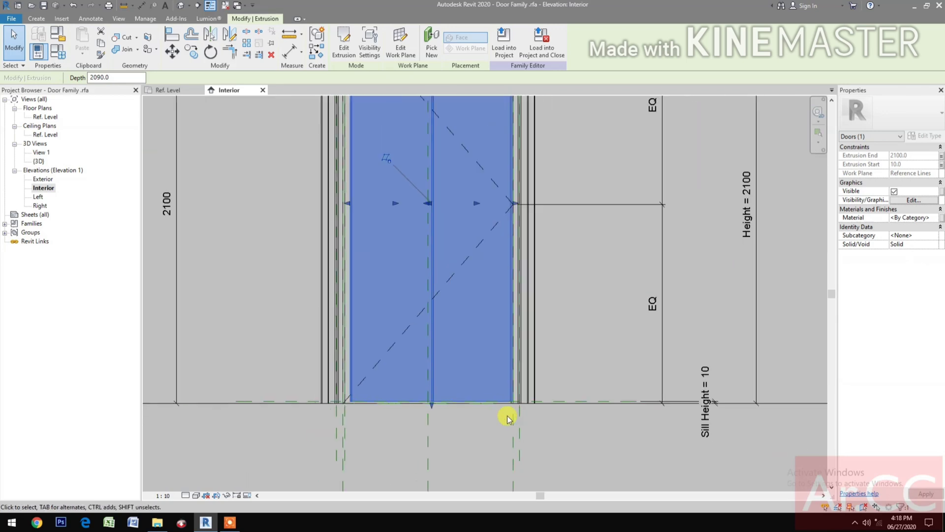
pyautogui.moveTo(507, 415); pyautogui.dragTo(523, 447, button='middle')
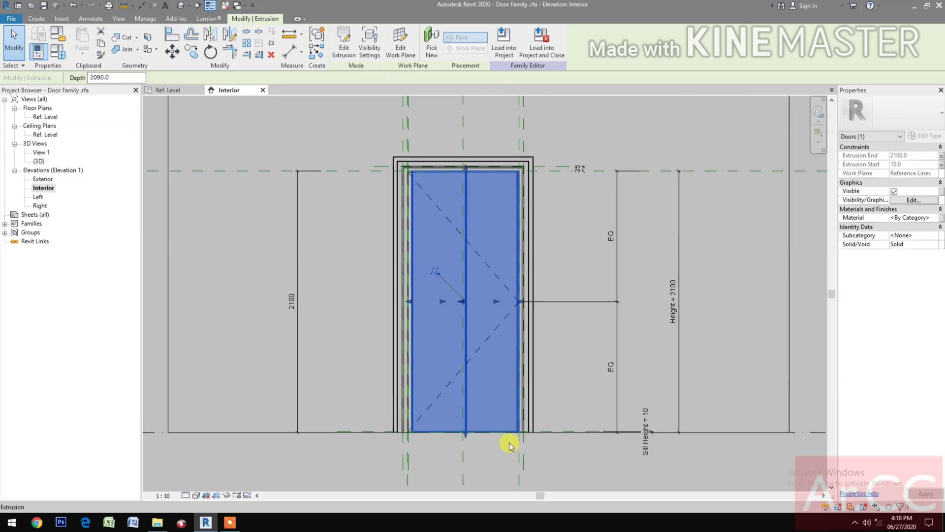
# - In the Ref. Level plan, set the family's Width parameter to 1000 and apply it
pyautogui.click(183, 91)
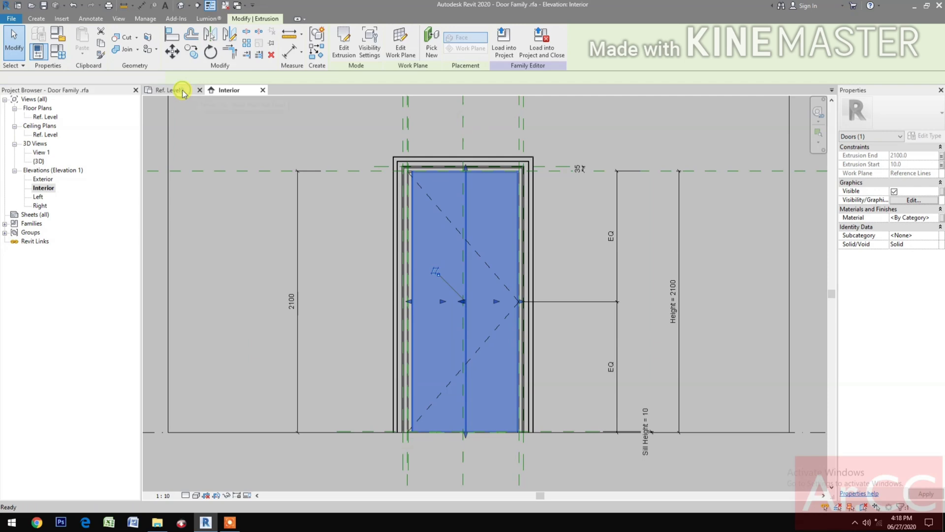
pyautogui.scroll(-2, 592, 426)
pyautogui.click(585, 422)
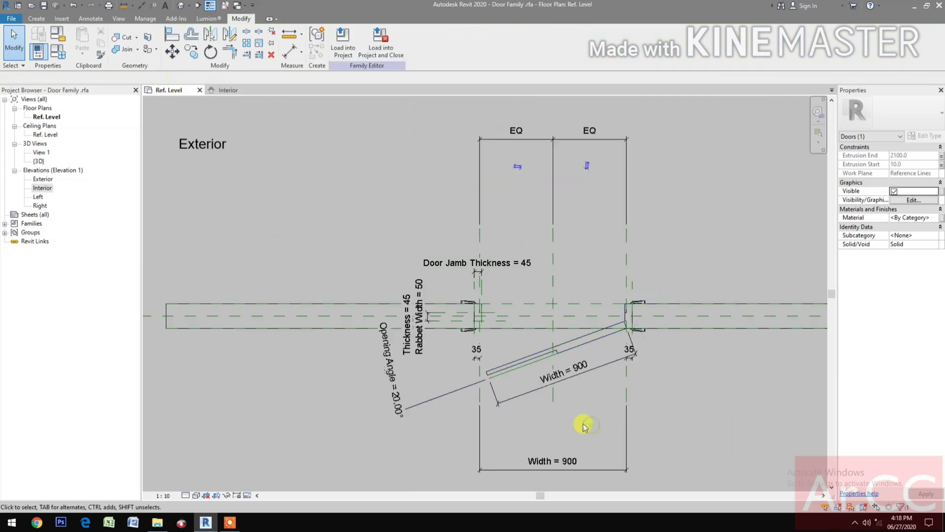
pyautogui.moveTo(585, 422); pyautogui.dragTo(705, 399, button='middle')
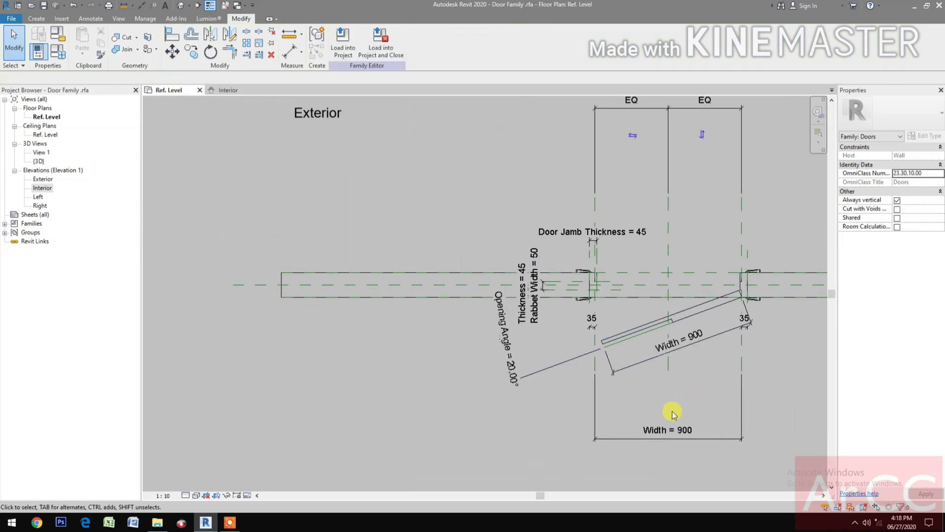
pyautogui.click(57, 54)
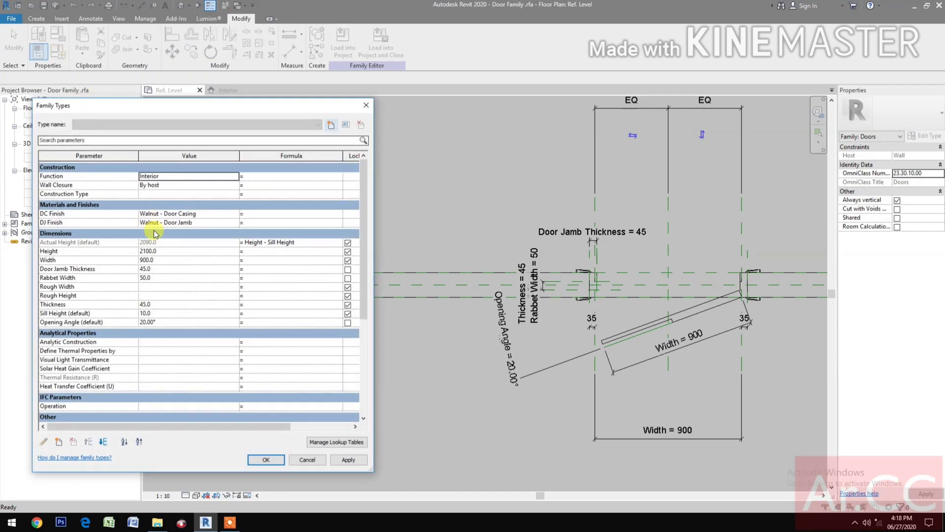
pyautogui.click(174, 261)
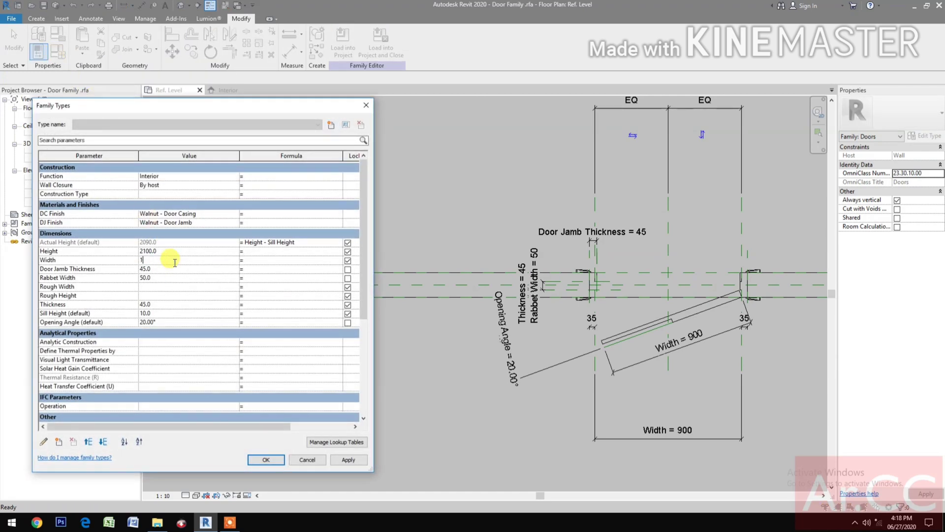
pyautogui.write('1000')
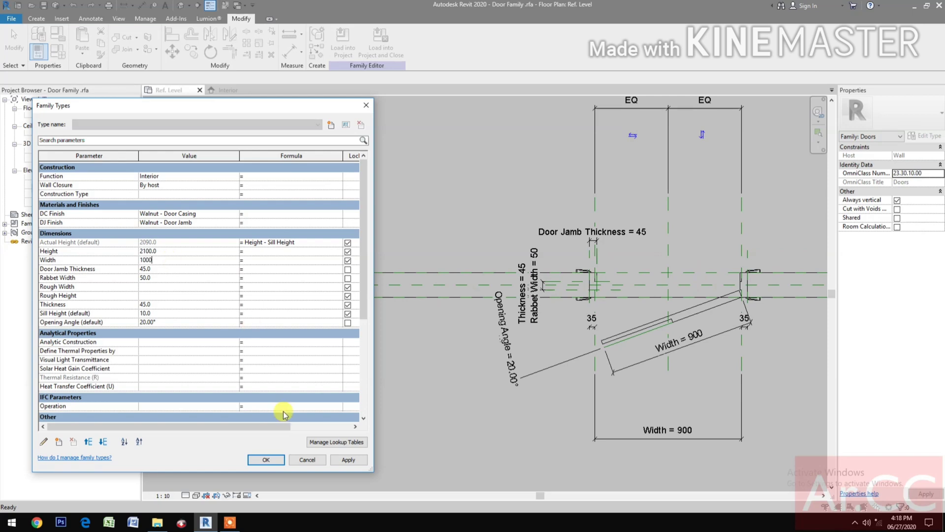
pyautogui.click(352, 462)
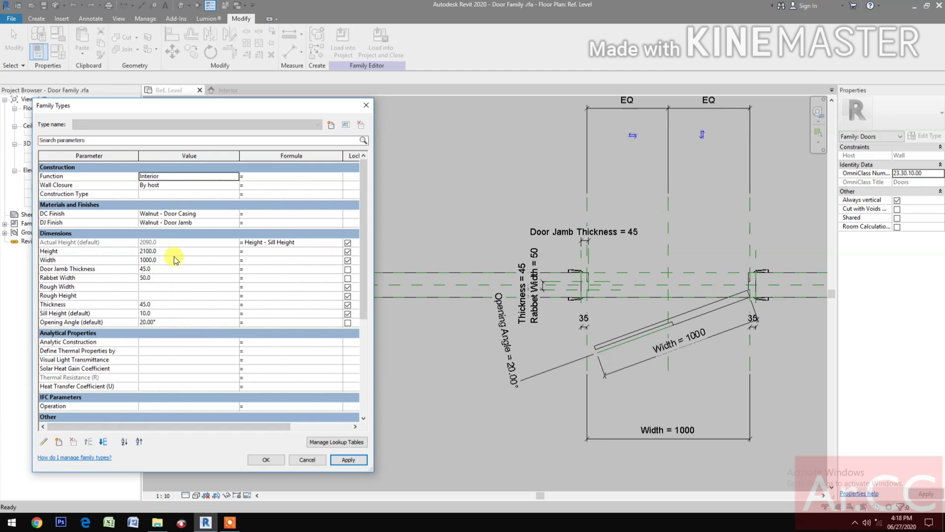
# - Flex the door swing by applying an Opening Angle of 0°, and then set it to 45°
pyautogui.click(177, 323)
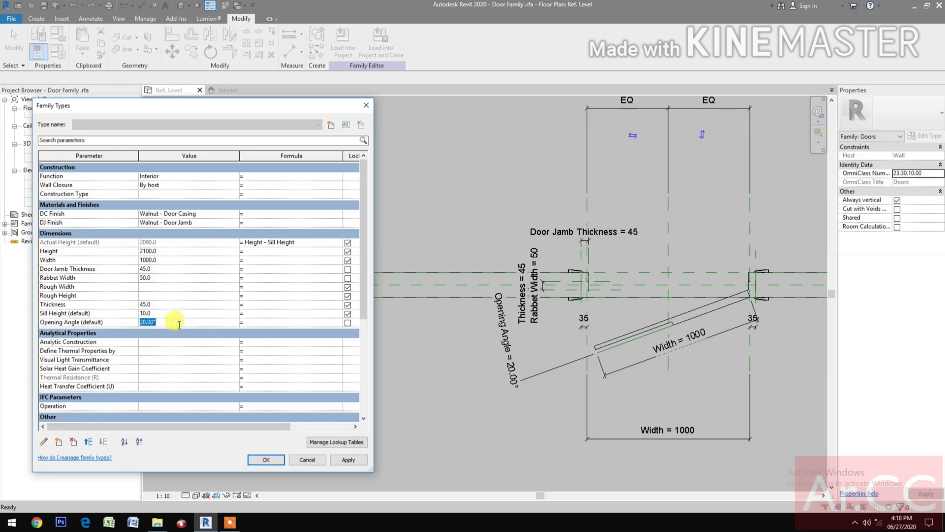
pyautogui.write('0')
pyautogui.click(350, 459)
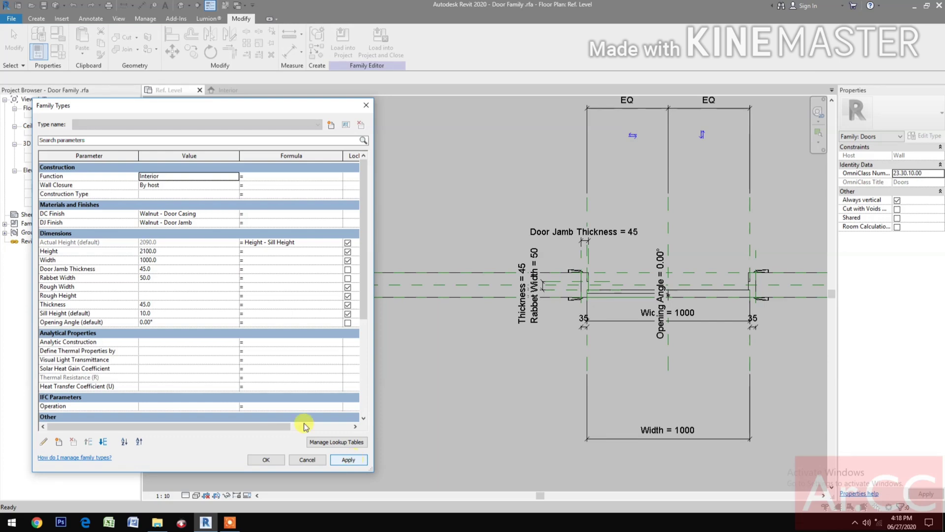
pyautogui.click(210, 321)
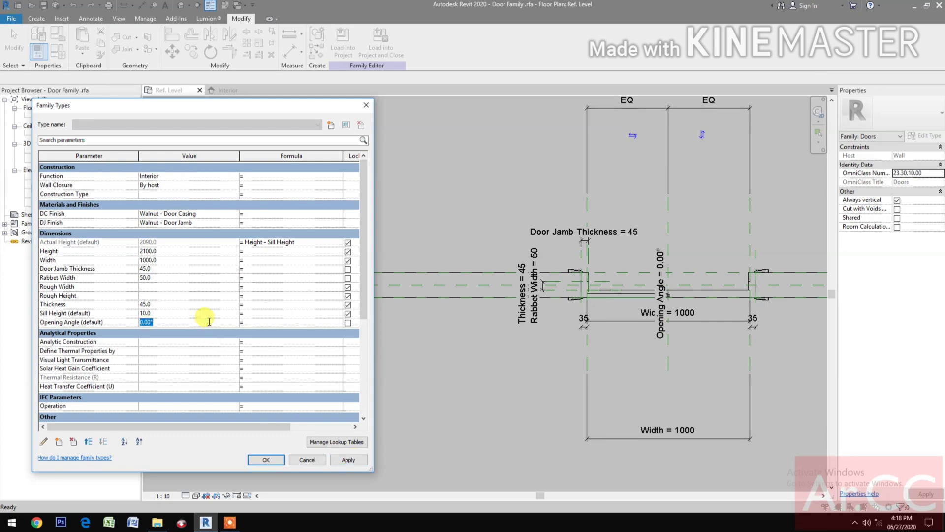
pyautogui.write('45')
pyautogui.click(347, 461)
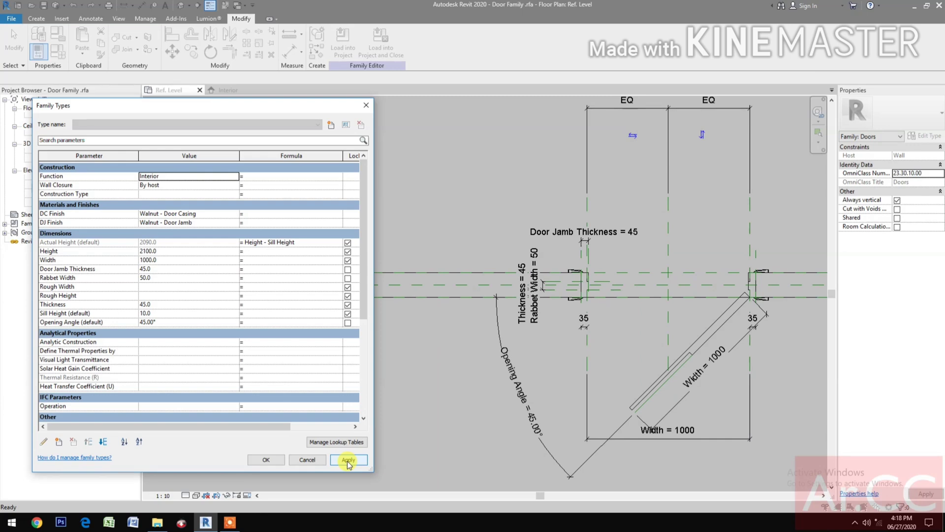
# - Set the family's Height to 2000 and check the door in the Interior elevation
pyautogui.click(176, 252)
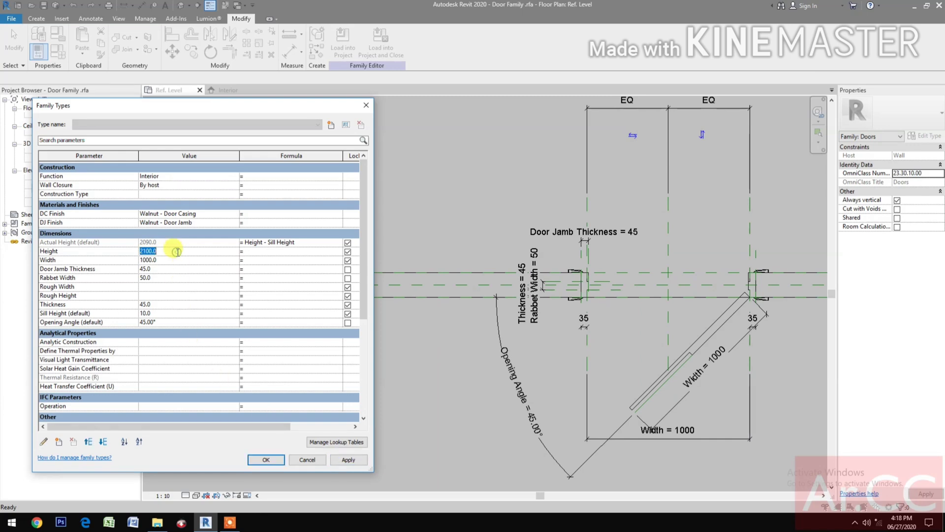
pyautogui.write('200')
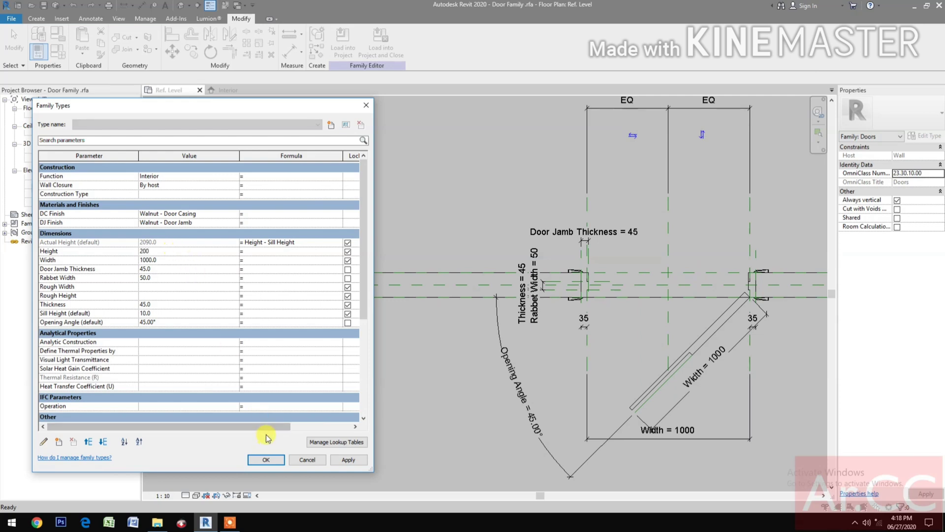
pyautogui.write('0')
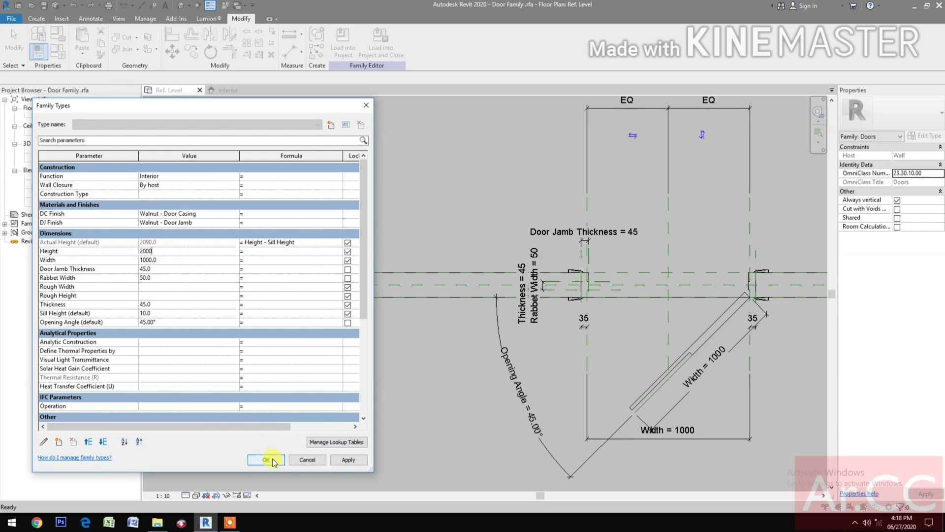
pyautogui.click(266, 460)
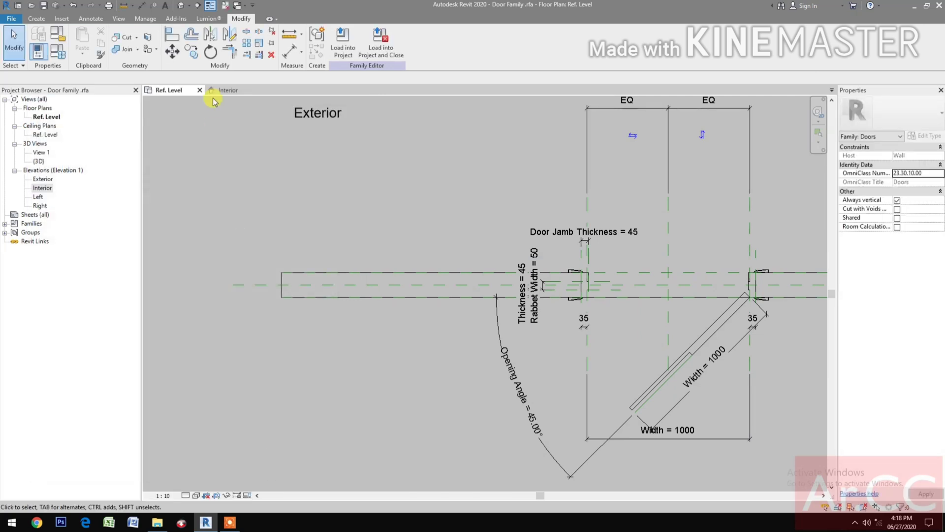
pyautogui.click(229, 90)
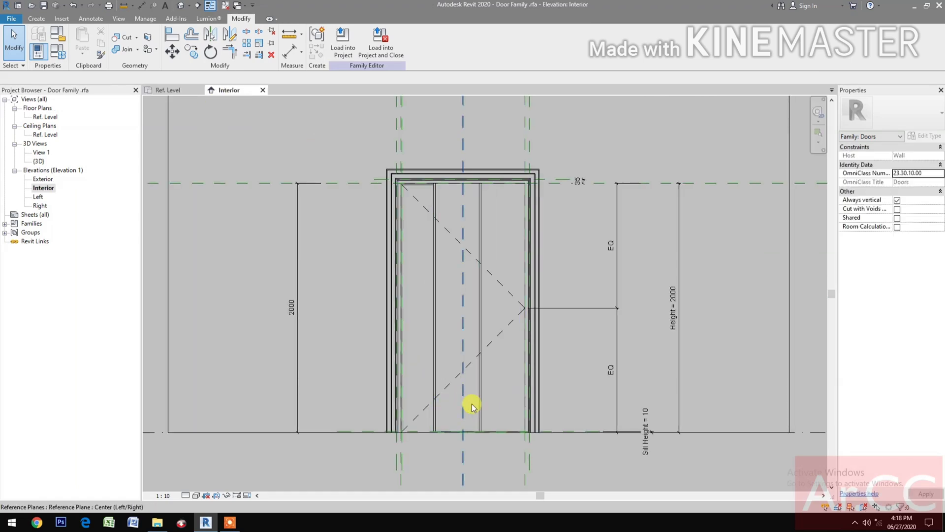
# - Back in the Ref. Level plan, set the family's Height to 2100 and save the door family
pyautogui.click(173, 90)
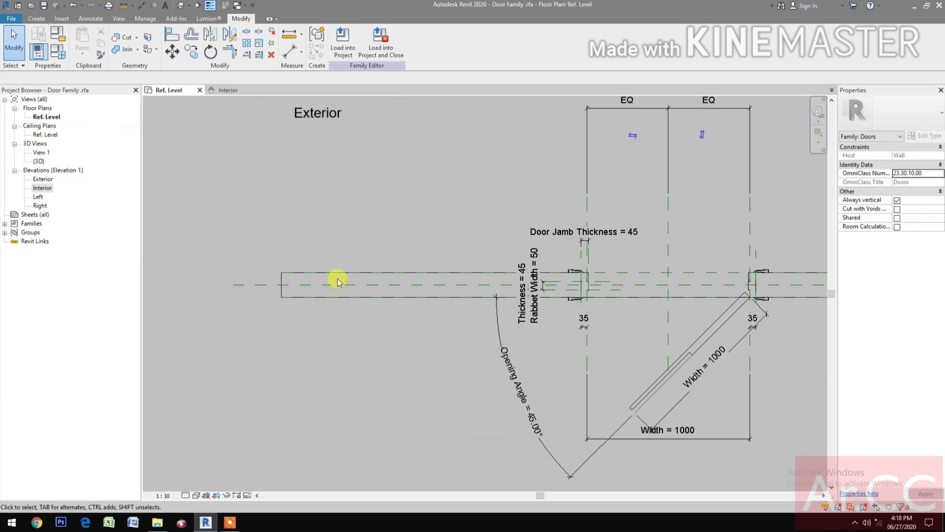
pyautogui.moveTo(385, 338); pyautogui.dragTo(318, 338, button='middle')
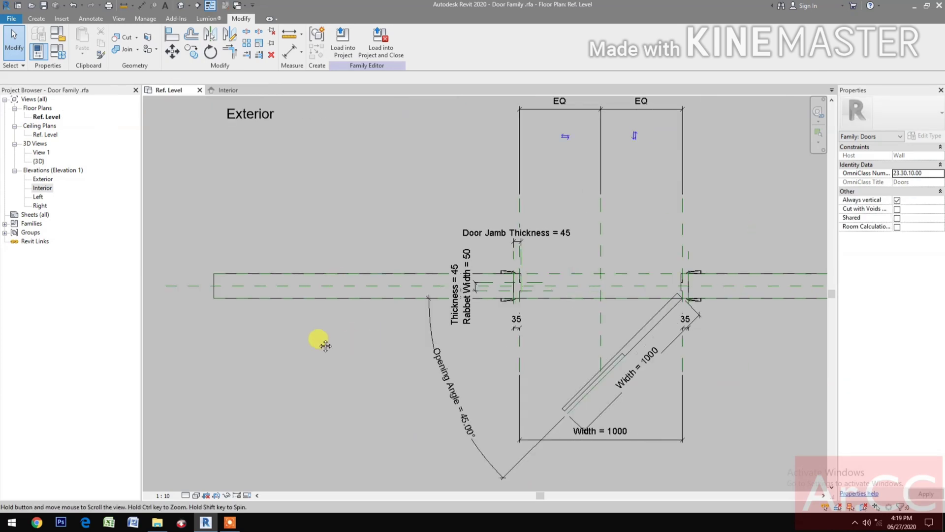
pyautogui.click(63, 57)
pyautogui.click(189, 252)
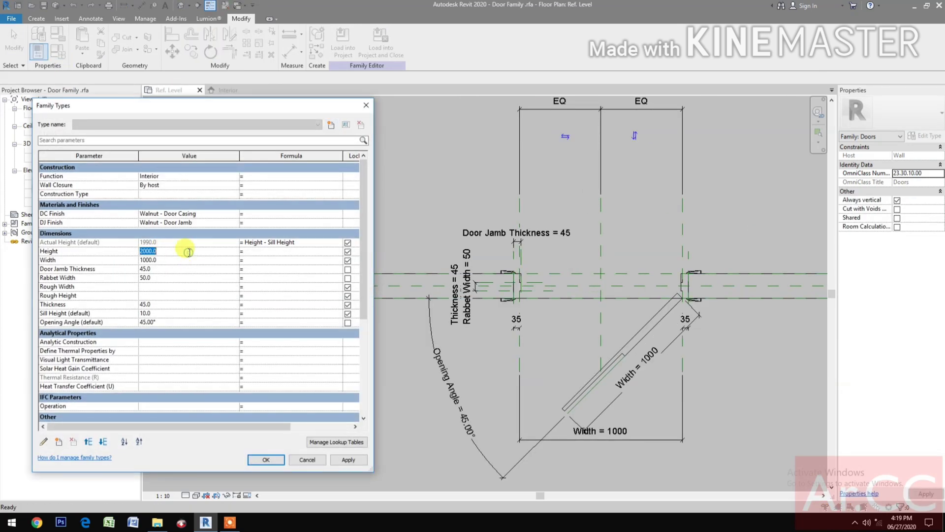
pyautogui.write('2100')
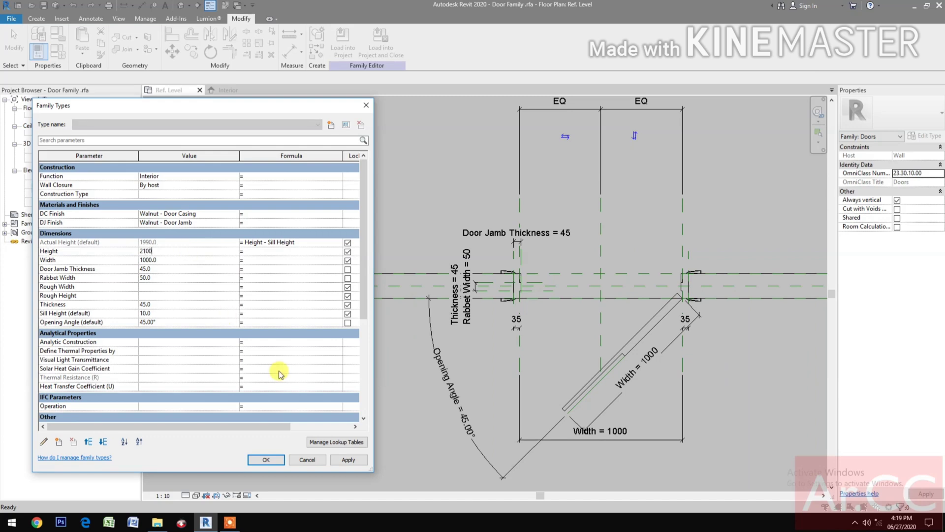
pyautogui.click(348, 459)
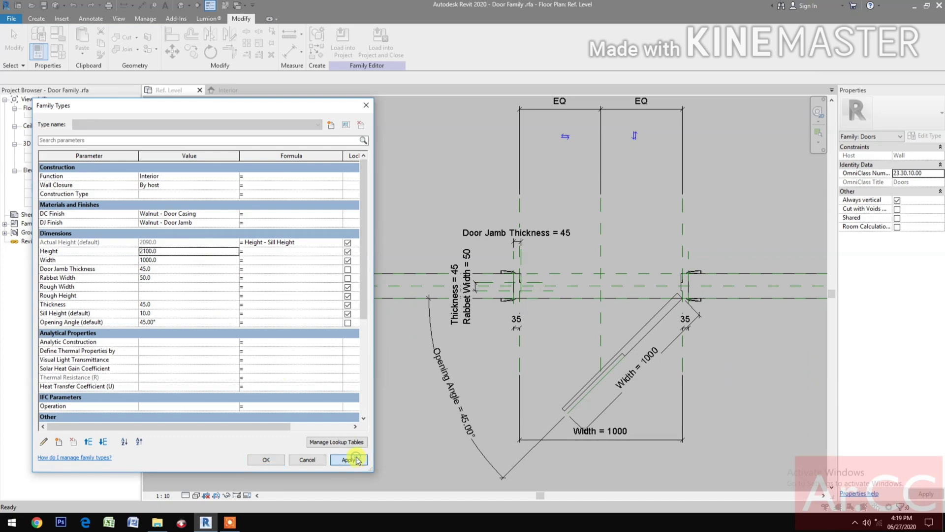
pyautogui.click(266, 460)
pyautogui.scroll(-2, 338, 436)
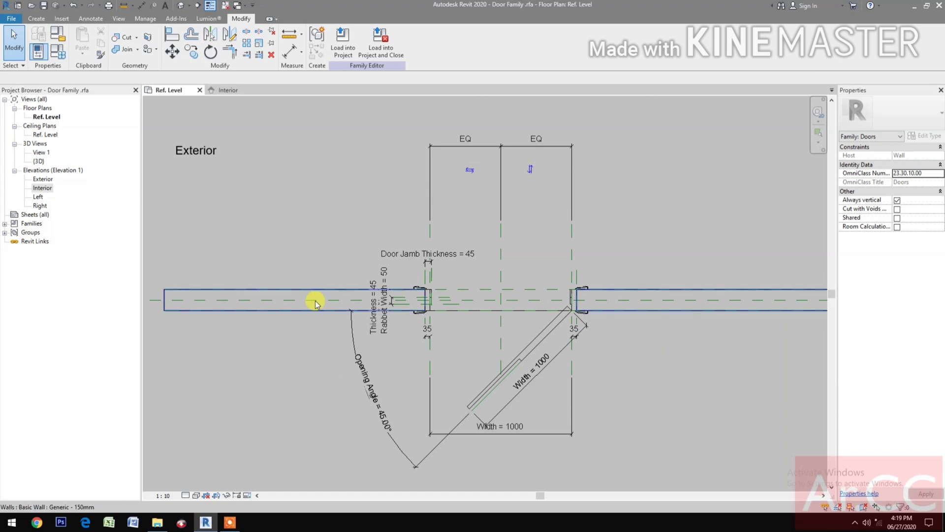
pyautogui.click(44, 5)
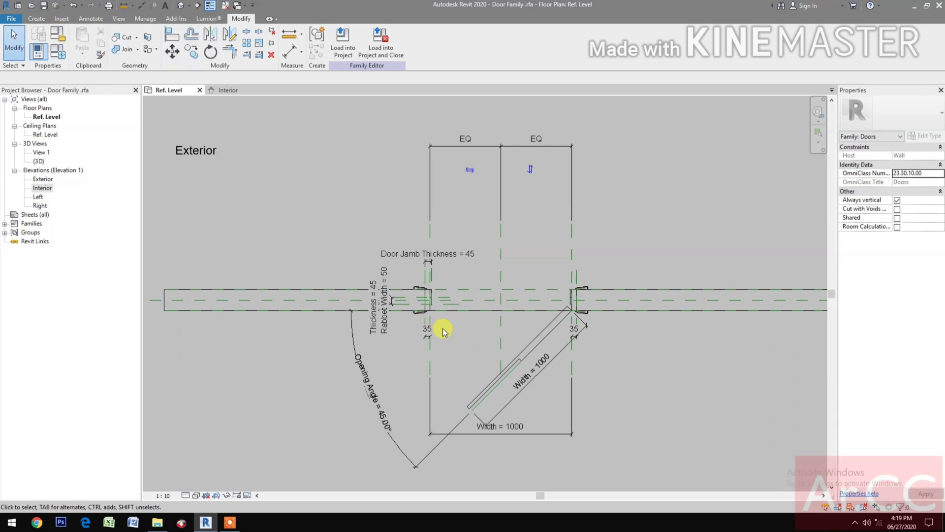
# - Load TS3100.rfa from the TruStile Doors folder in File Explorer and place one instance in the plan below the wall
pyautogui.click(158, 529)
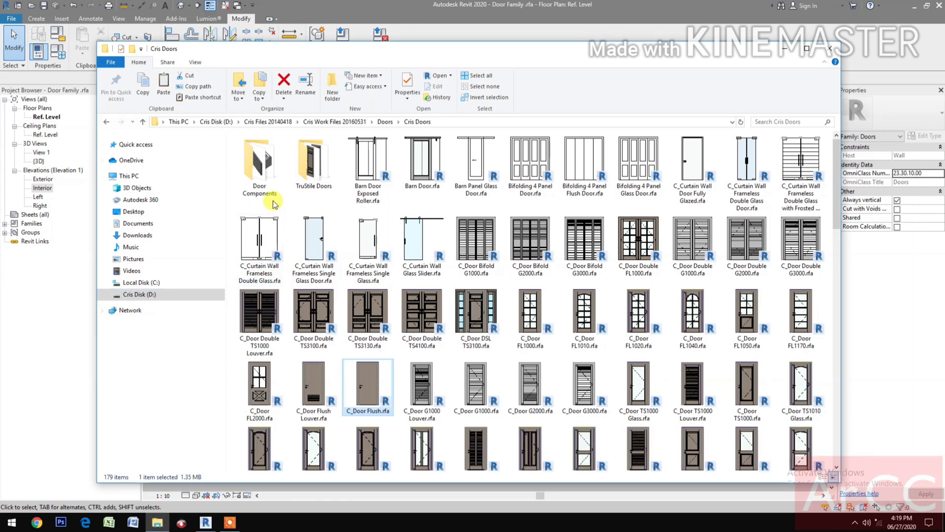
pyautogui.doubleClick(311, 170)
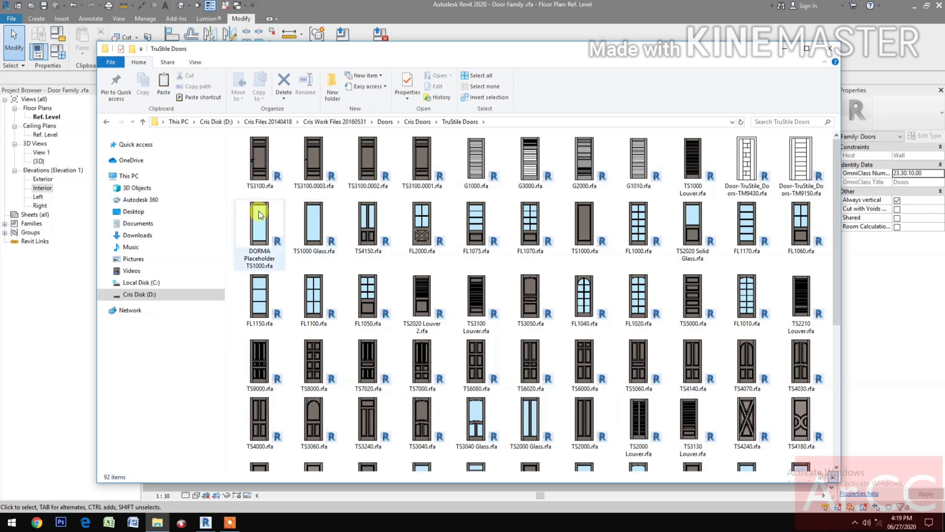
pyautogui.click(260, 171)
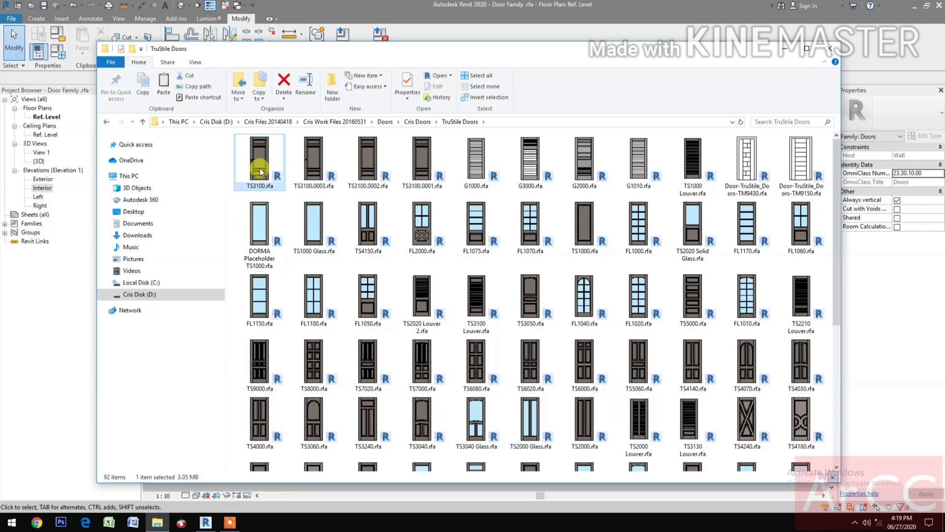
pyautogui.moveTo(260, 171); pyautogui.dragTo(548, 320)
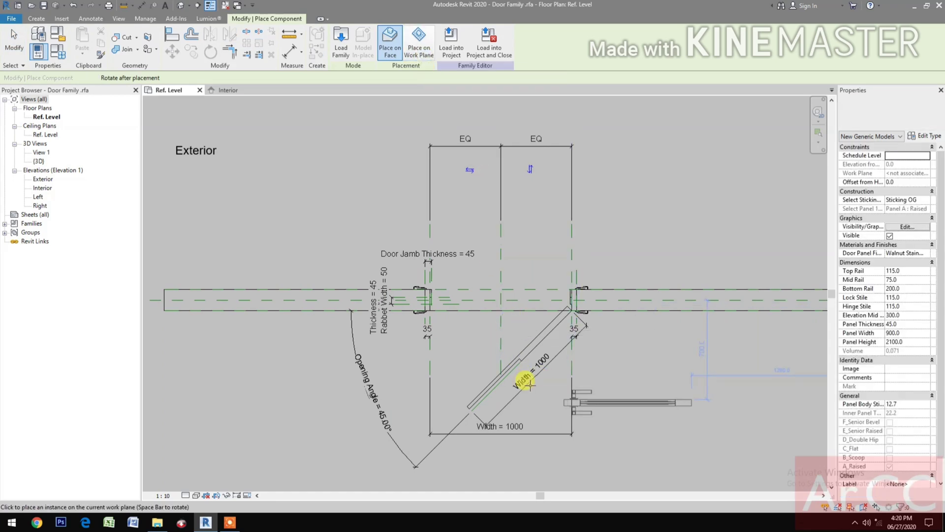
pyautogui.moveTo(524, 382); pyautogui.dragTo(447, 342, button='middle')
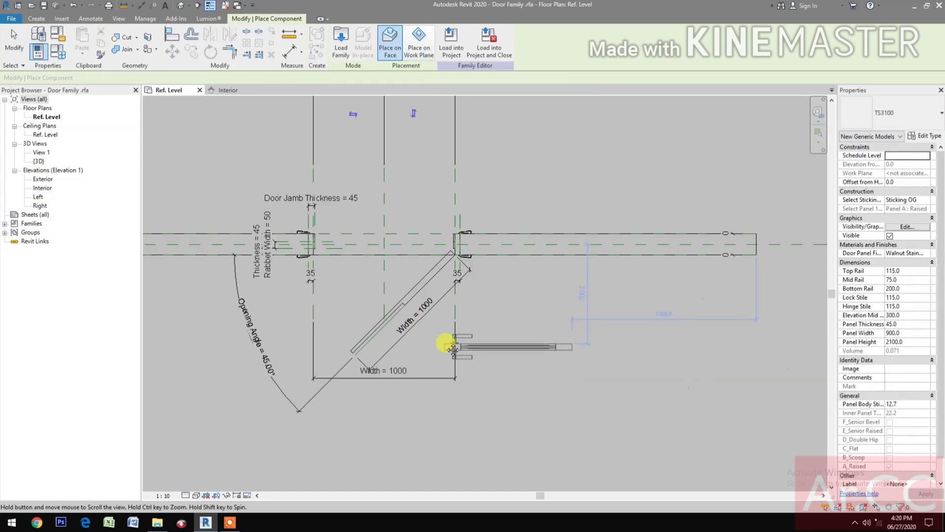
pyautogui.click(423, 352)
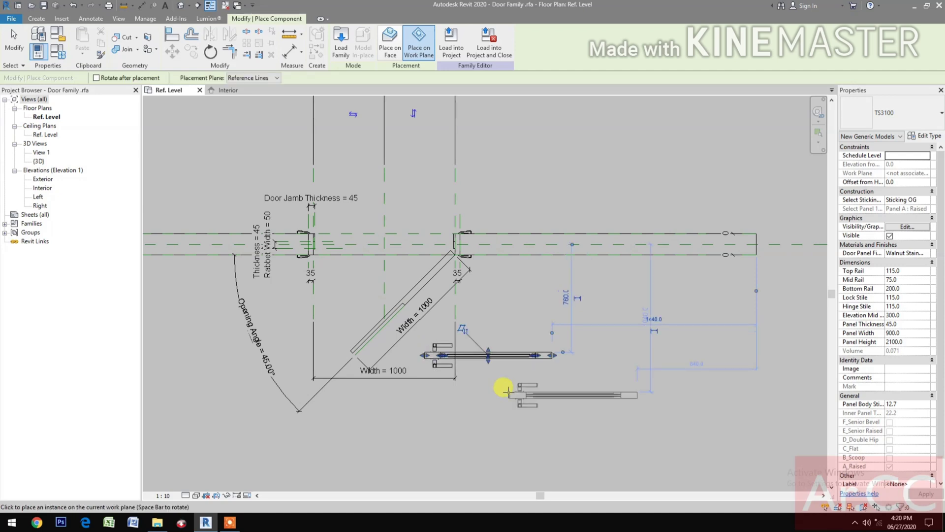
# - Align the TS3100 panel's Center (Left/Right) plane to the middle step line of the swung extrusion and lock the alignment
pyautogui.click(176, 39)
pyautogui.scroll(3, 400, 321)
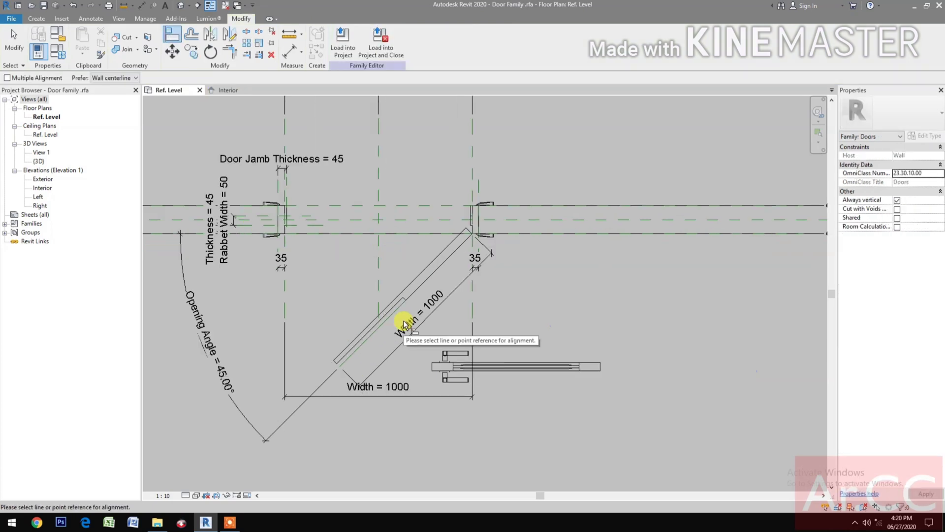
pyautogui.scroll(2, 403, 293)
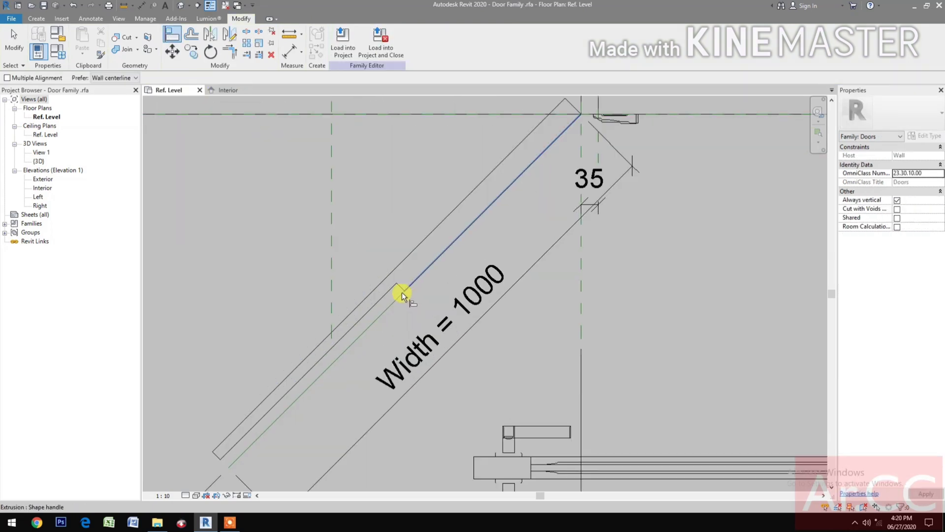
pyautogui.click(401, 286)
pyautogui.scroll(-2, 431, 283)
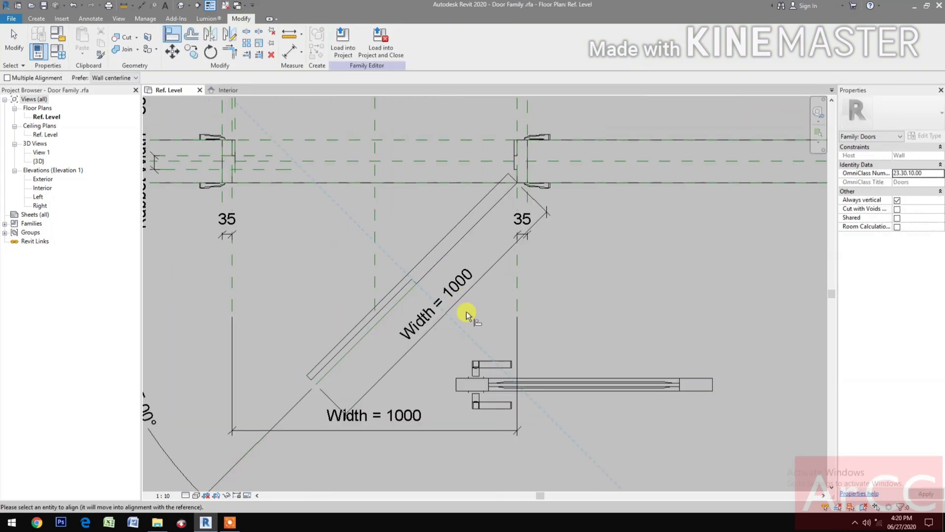
pyautogui.click(586, 384)
pyautogui.scroll(-2, 571, 344)
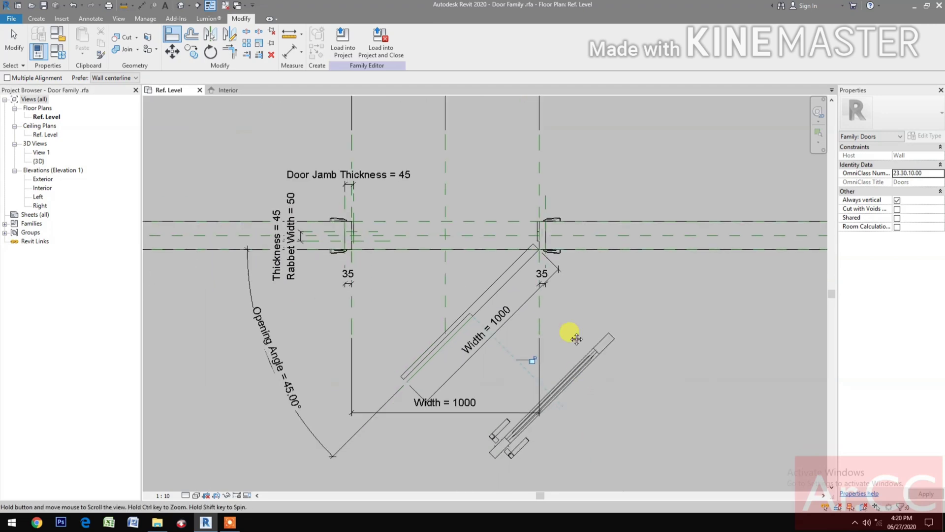
pyautogui.click(512, 283)
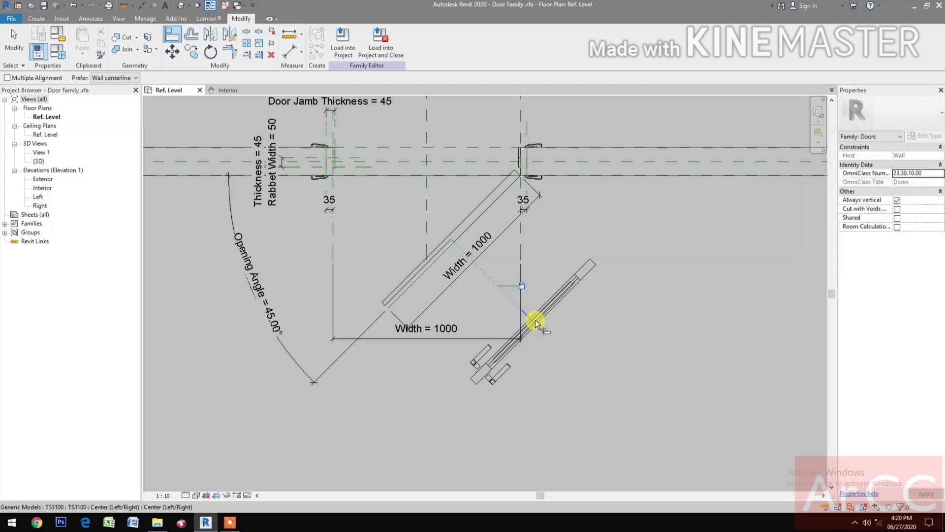
pyautogui.press('Escape')
pyautogui.press('Escape')
# - Associate the TS3100 panel's Panel Height with the Actual Height parameter and its Elevation from Level with Sill Height
pyautogui.click(565, 298)
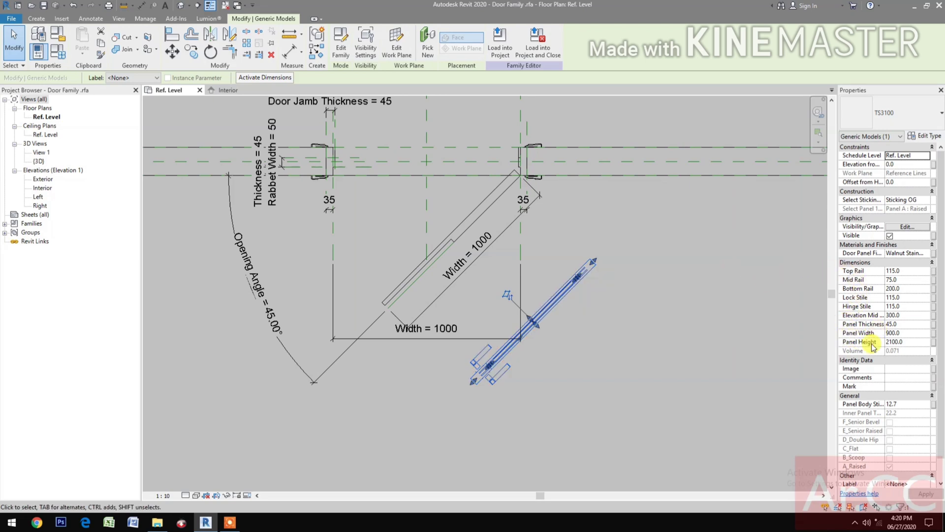
pyautogui.click(934, 342)
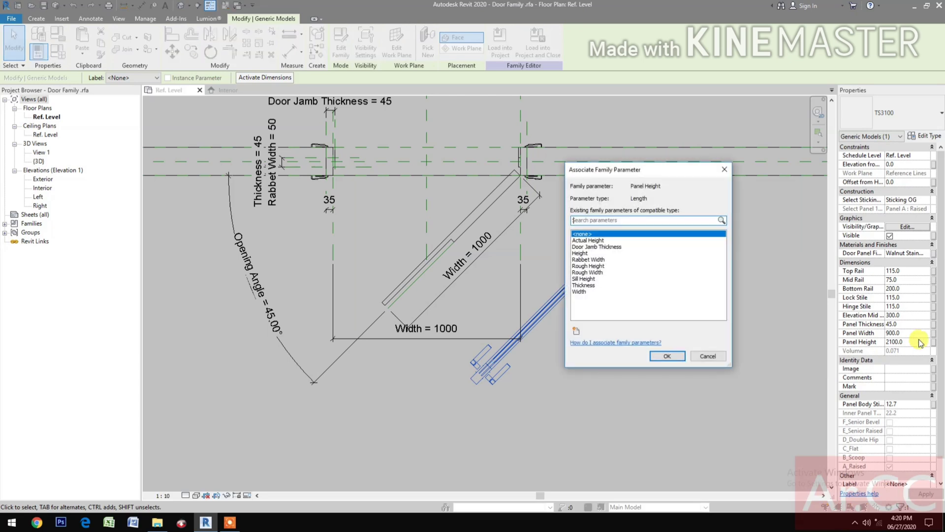
pyautogui.click(598, 241)
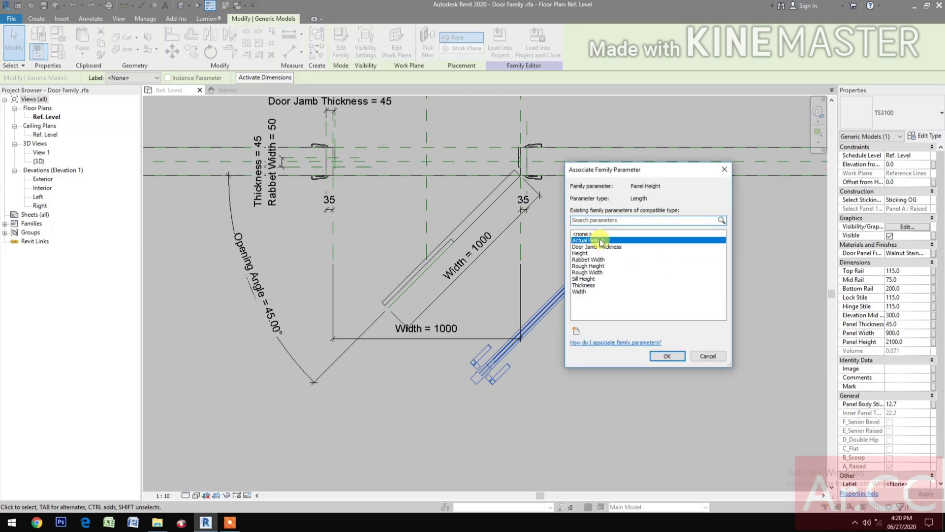
pyautogui.click(668, 357)
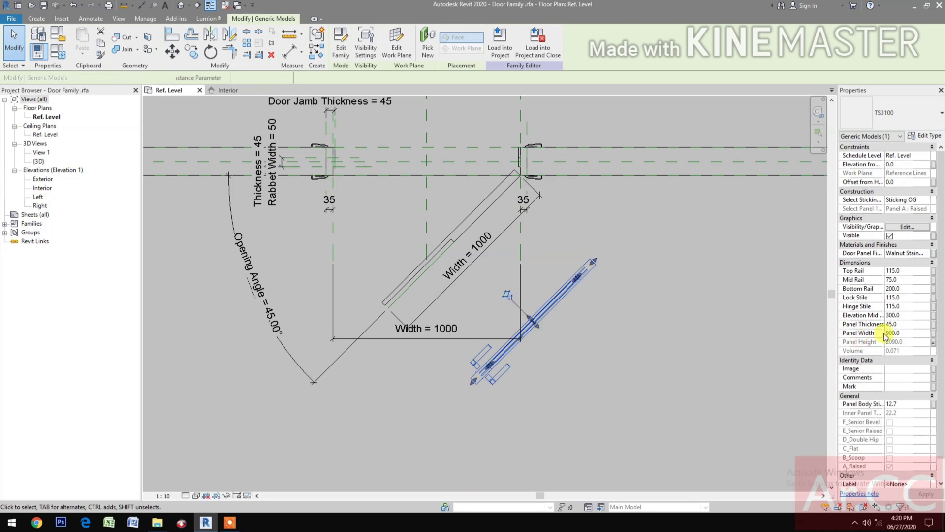
pyautogui.click(934, 165)
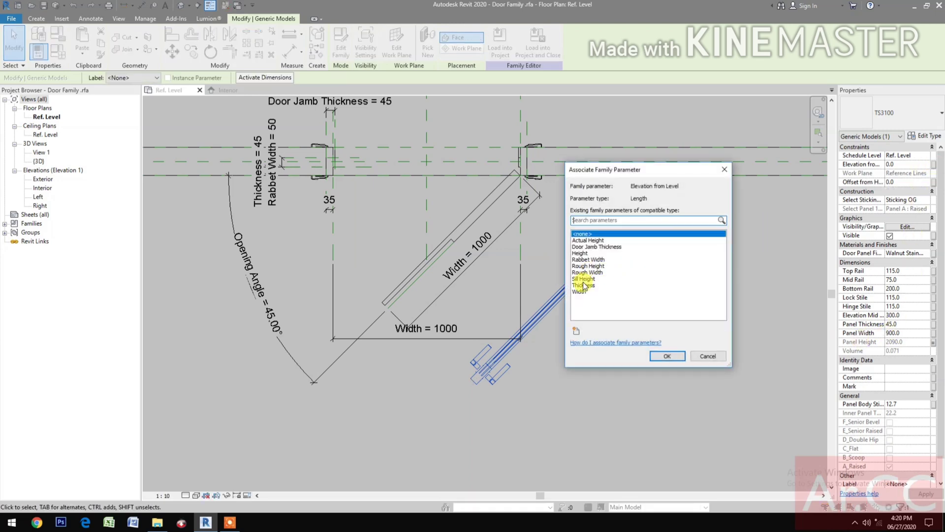
pyautogui.click(585, 278)
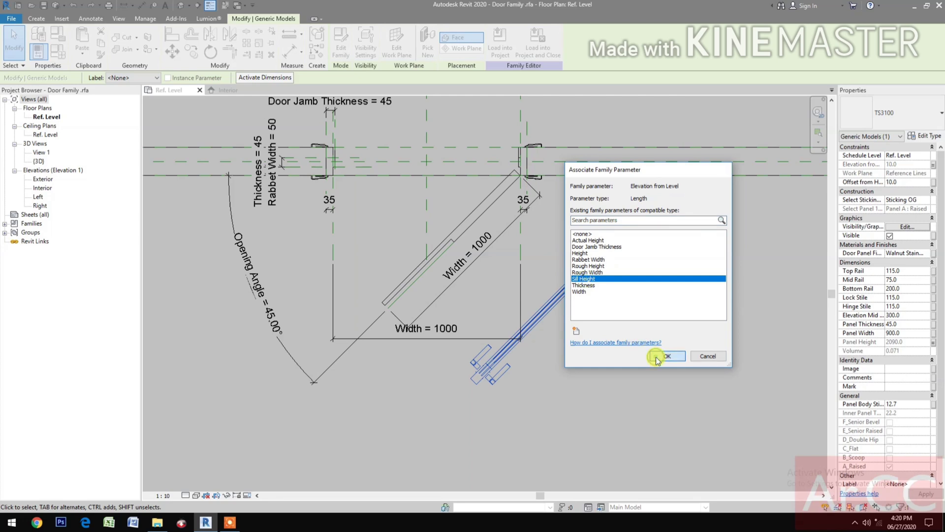
pyautogui.click(665, 356)
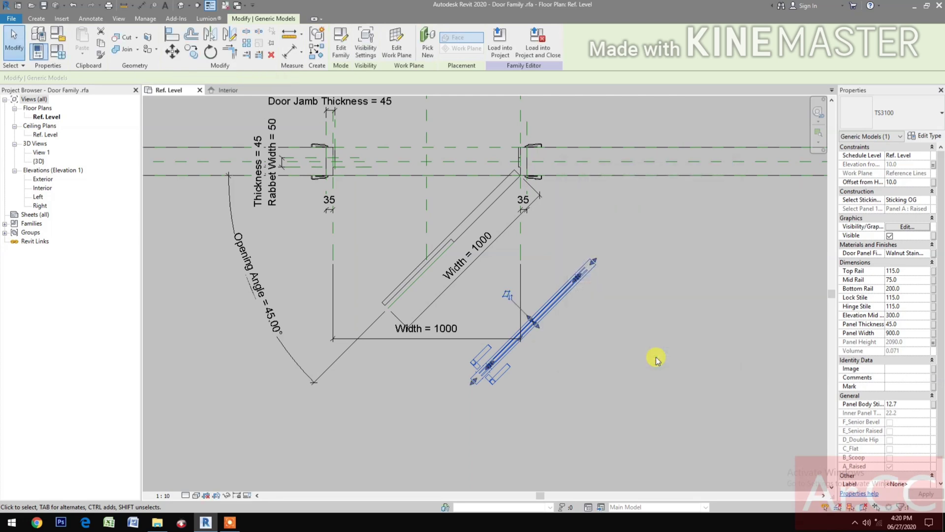
# - Associate the TS3100 panel's Panel Thickness with the Thickness parameter and its Panel Width with the Width parameter
pyautogui.click(934, 325)
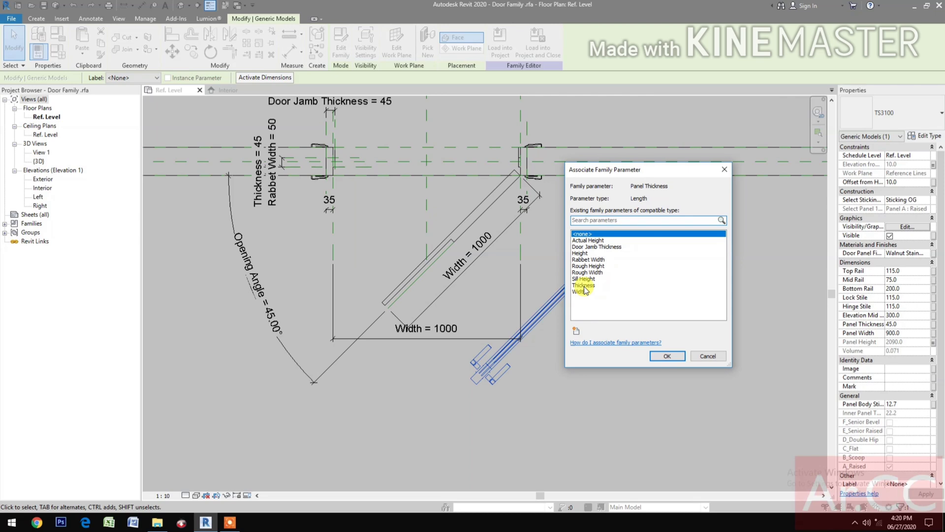
pyautogui.click(583, 285)
pyautogui.click(668, 356)
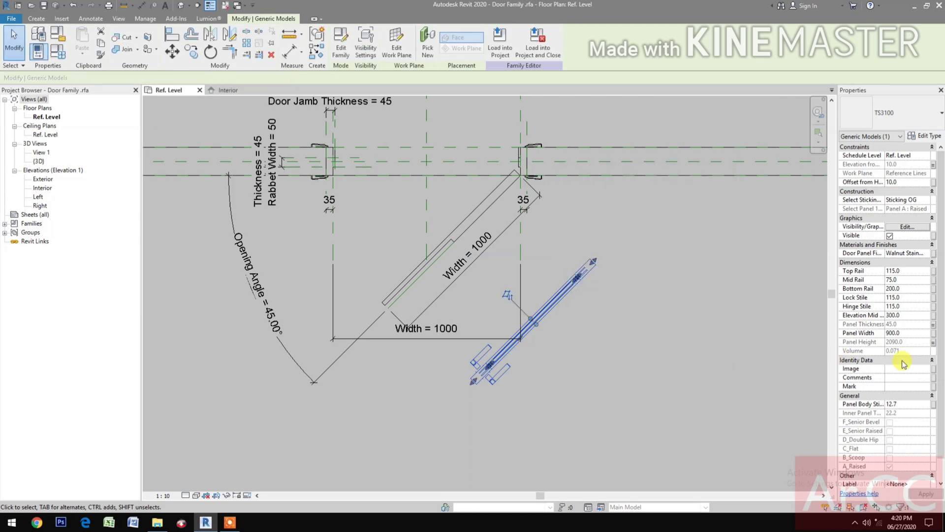
pyautogui.click(934, 333)
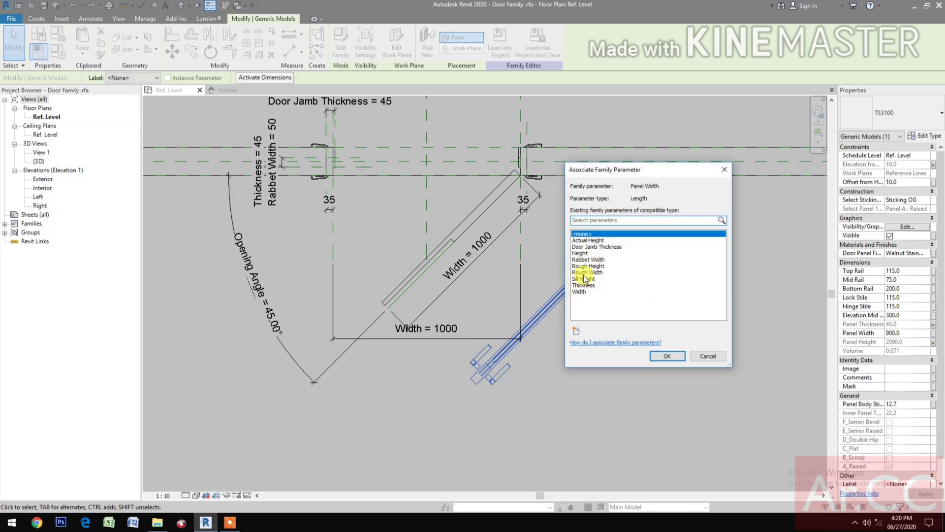
pyautogui.click(580, 293)
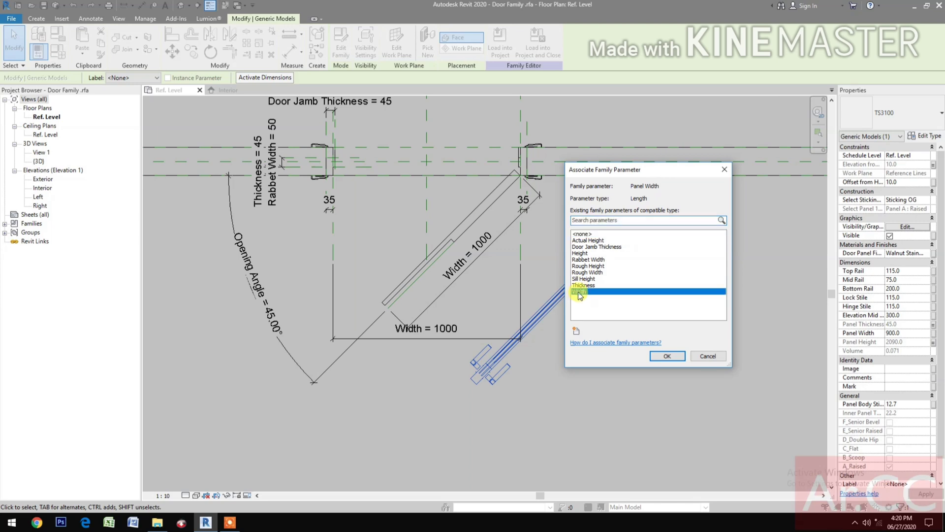
pyautogui.click(666, 356)
pyautogui.click(667, 357)
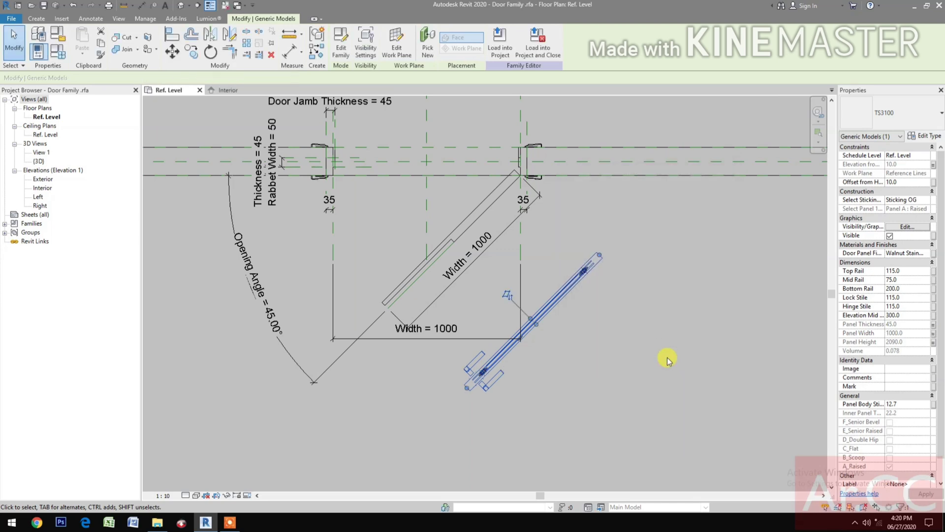
# - Align the TS3100 panel's lengthwise centre plane to the lengthwise middle line of the swung extrusion and lock the alignment
pyautogui.press('a')
pyautogui.press('l')
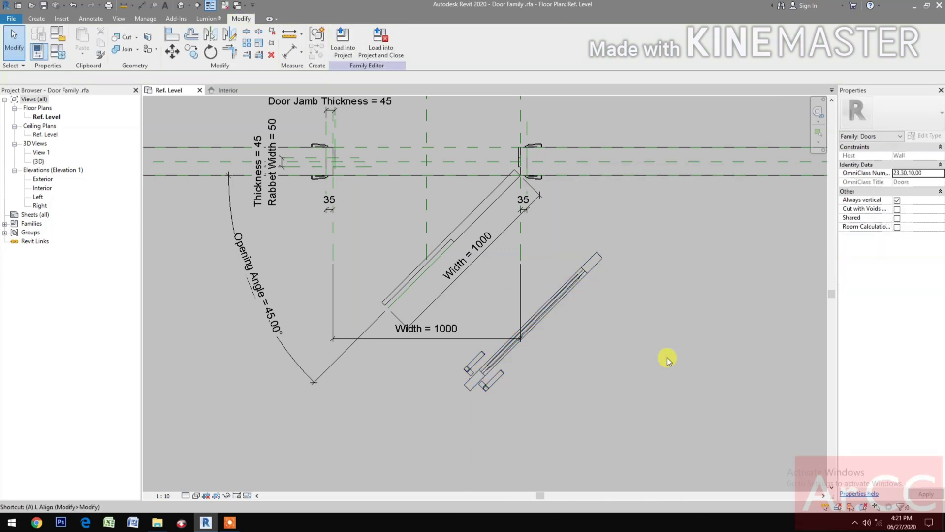
pyautogui.click(441, 250)
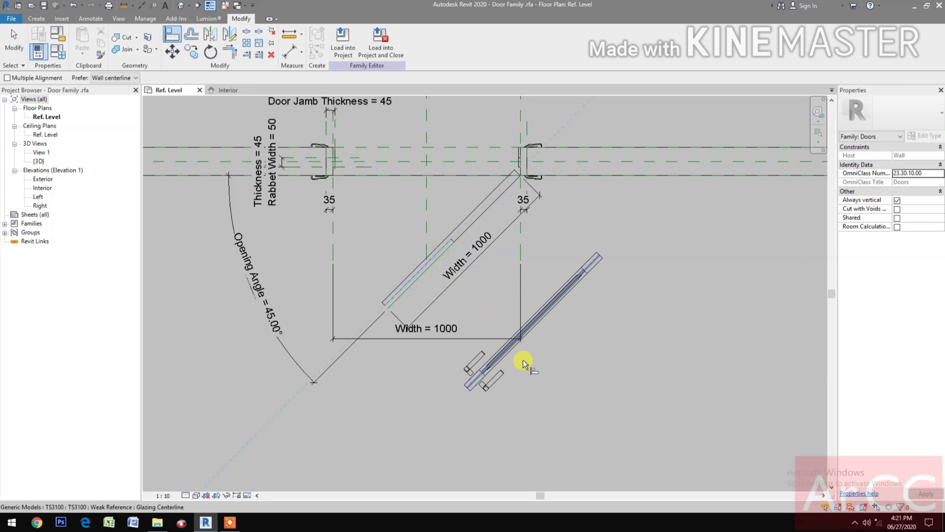
pyautogui.scroll(2, 604, 270)
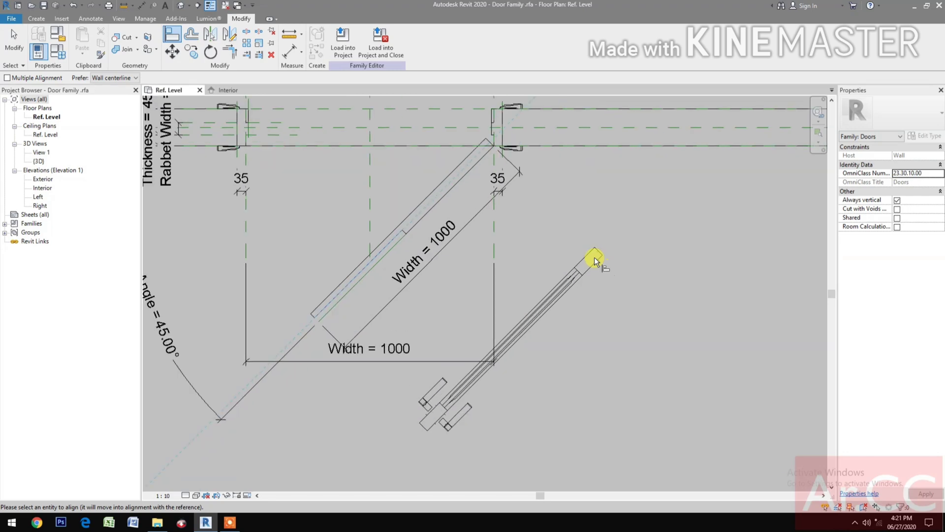
pyautogui.click(596, 258)
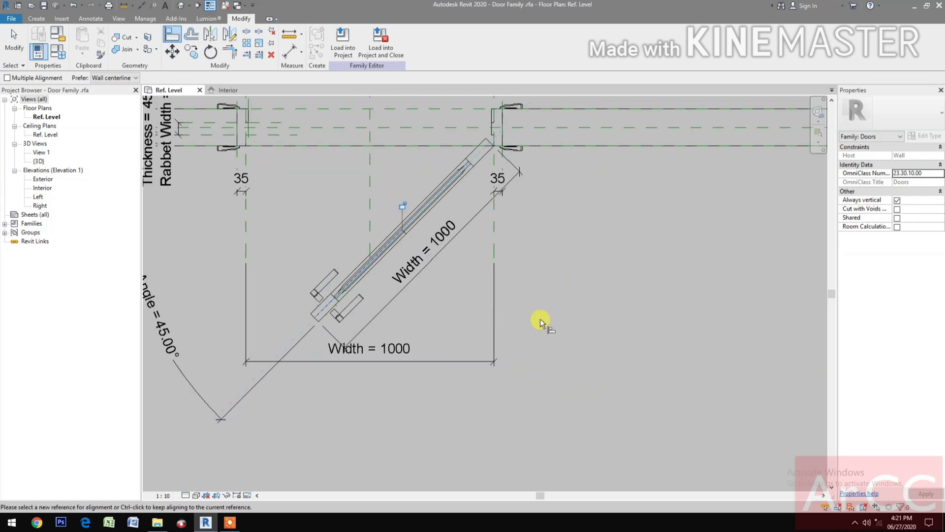
pyautogui.moveTo(544, 321); pyautogui.dragTo(572, 358, button='middle')
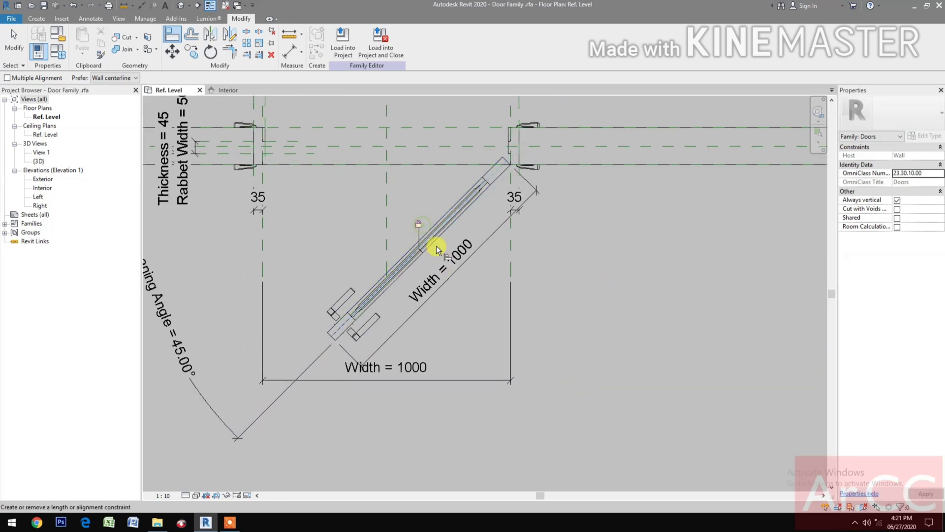
pyautogui.press('Escape')
pyautogui.click(475, 200)
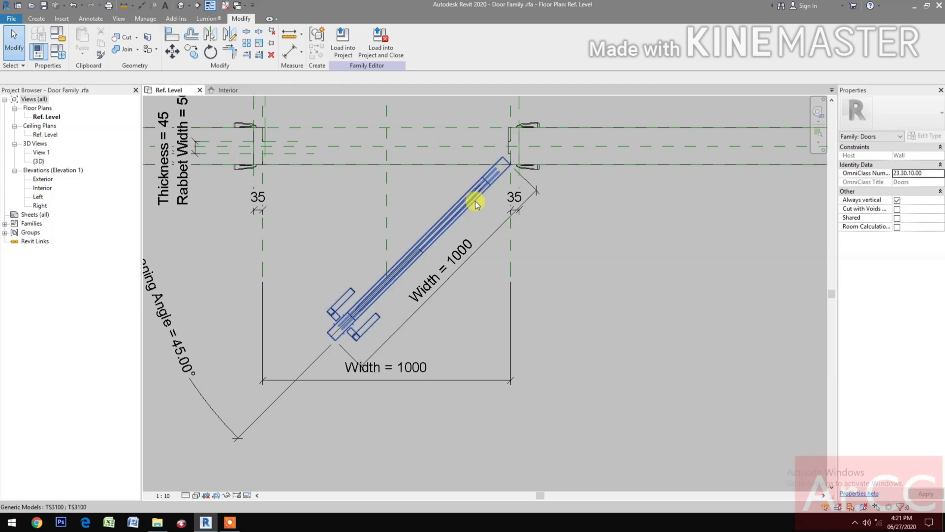
pyautogui.scroll(2, 422, 249)
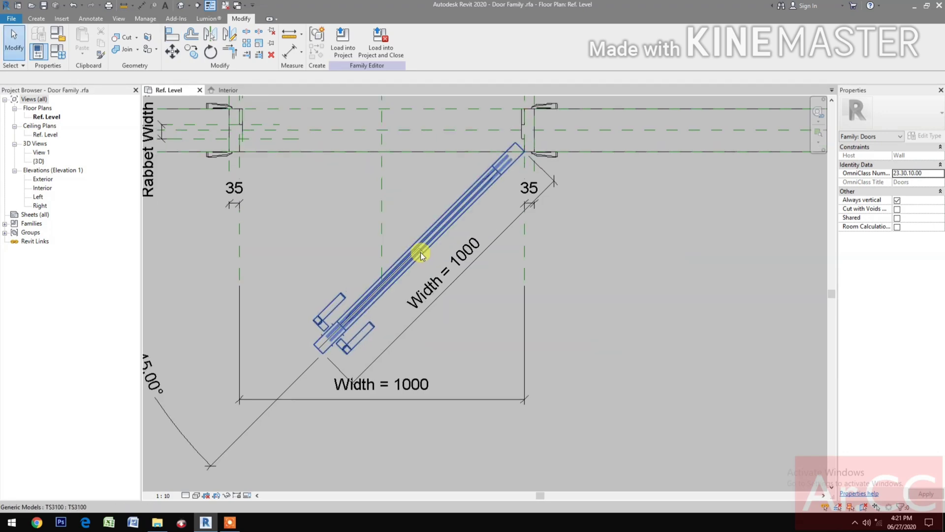
pyautogui.click(442, 238)
pyautogui.click(442, 239)
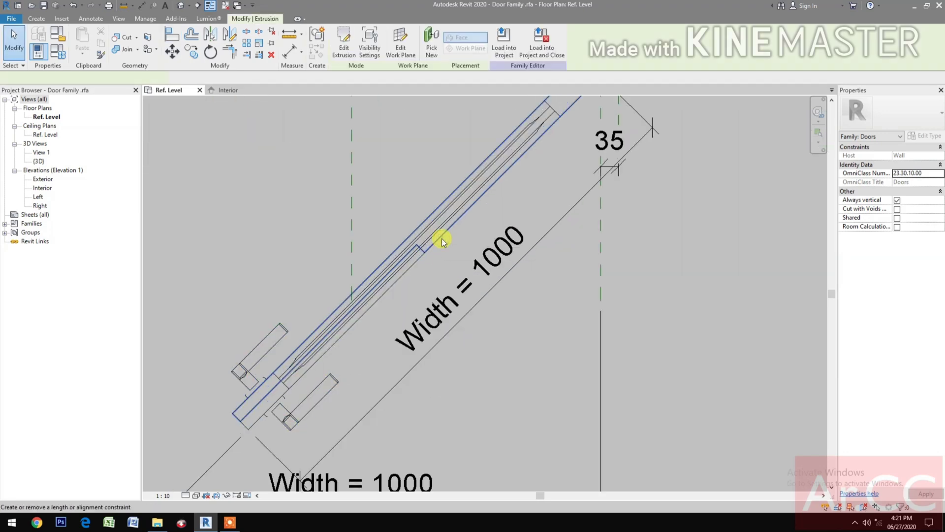
pyautogui.scroll(-1, 517, 309)
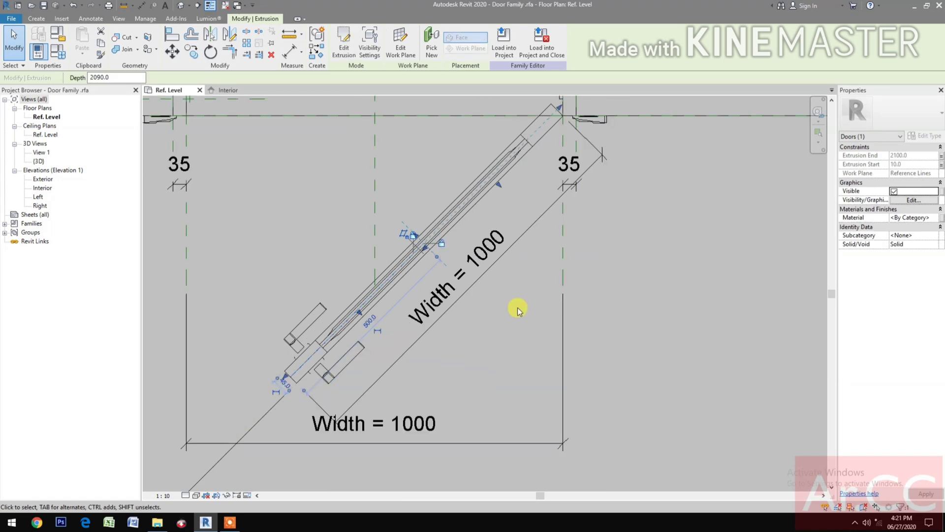
pyautogui.click(445, 361)
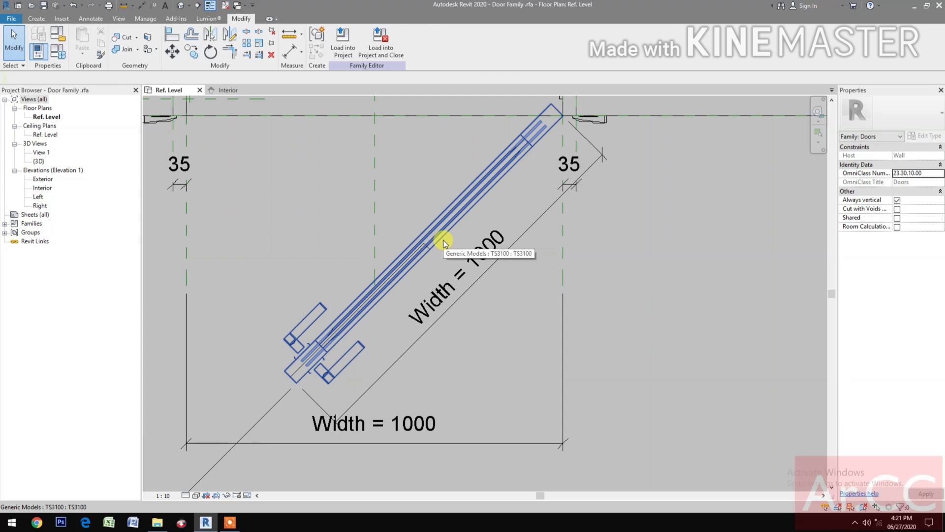
# - Select the swung panel extrusion underneath the TS3100 panel and turn off its Visible property
pyautogui.press('Tab')
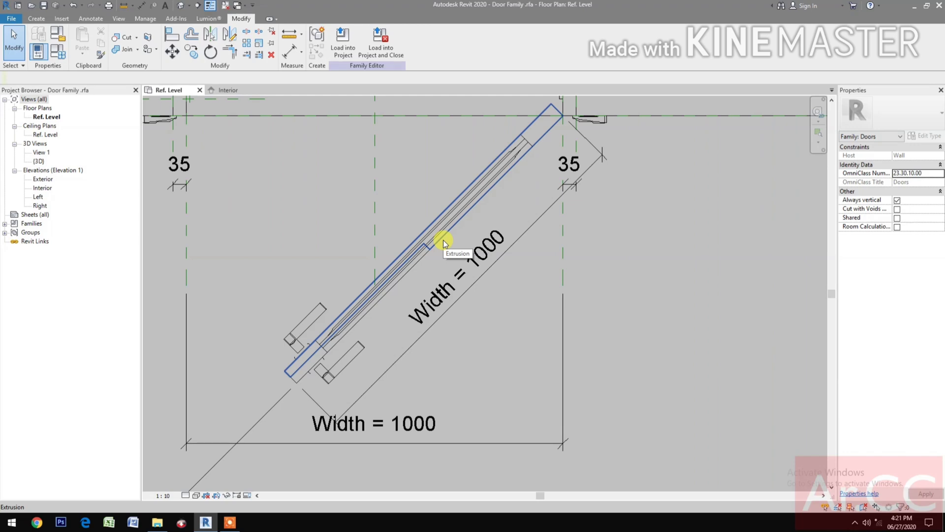
pyautogui.click(445, 242)
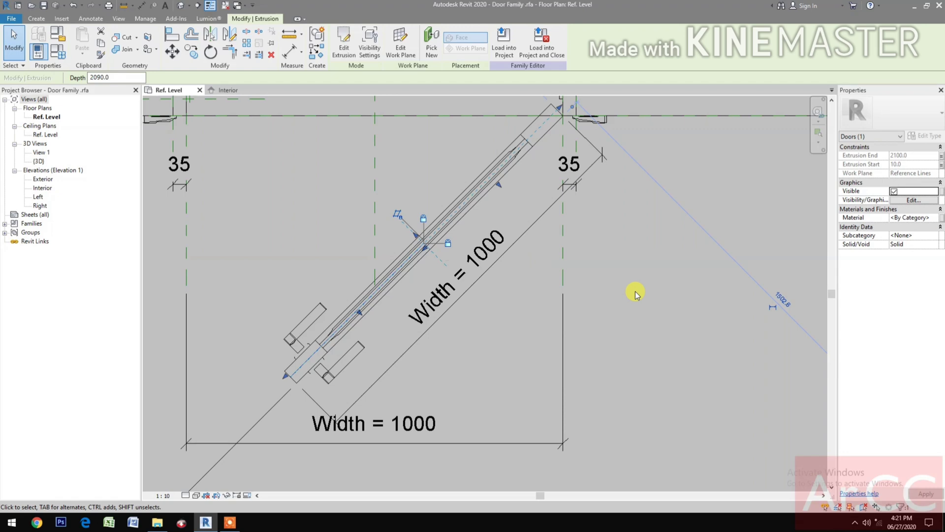
pyautogui.scroll(-3, 616, 337)
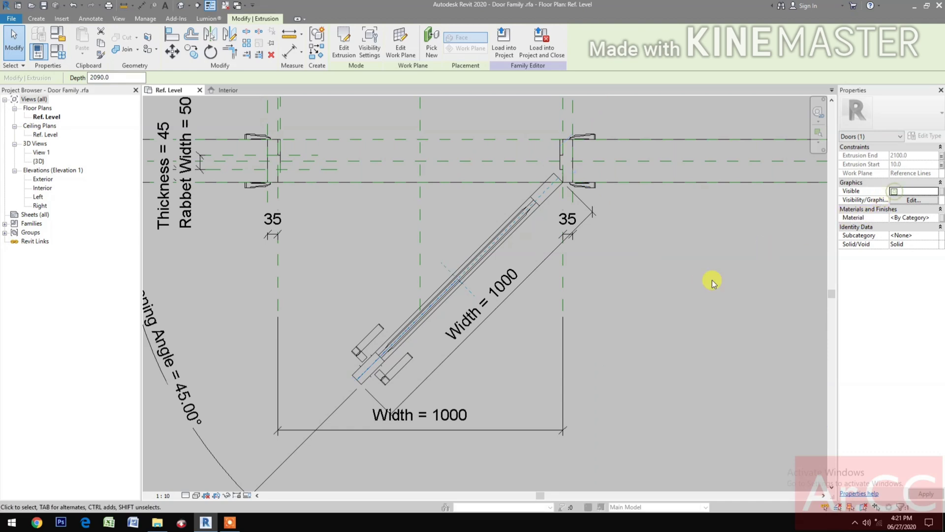
pyautogui.click(574, 327)
pyautogui.scroll(-2, 477, 348)
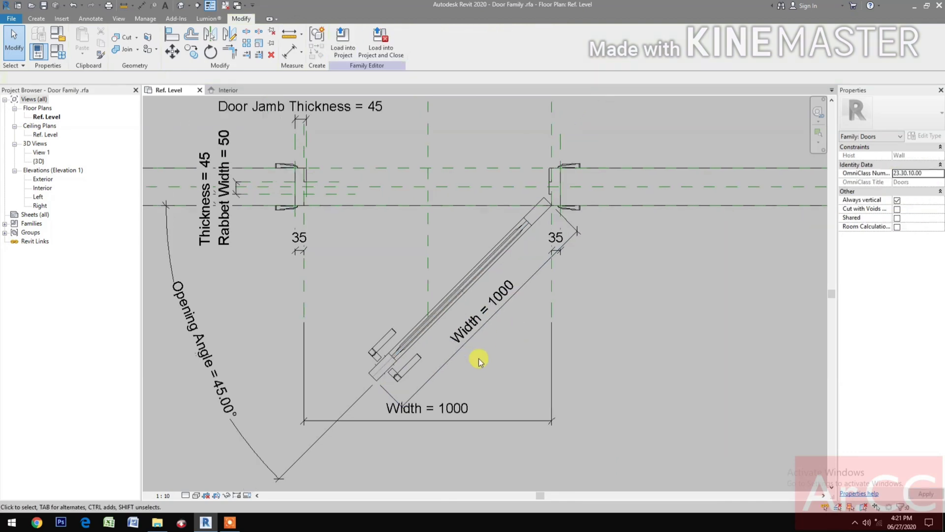
pyautogui.moveTo(481, 358); pyautogui.dragTo(529, 379, button='middle')
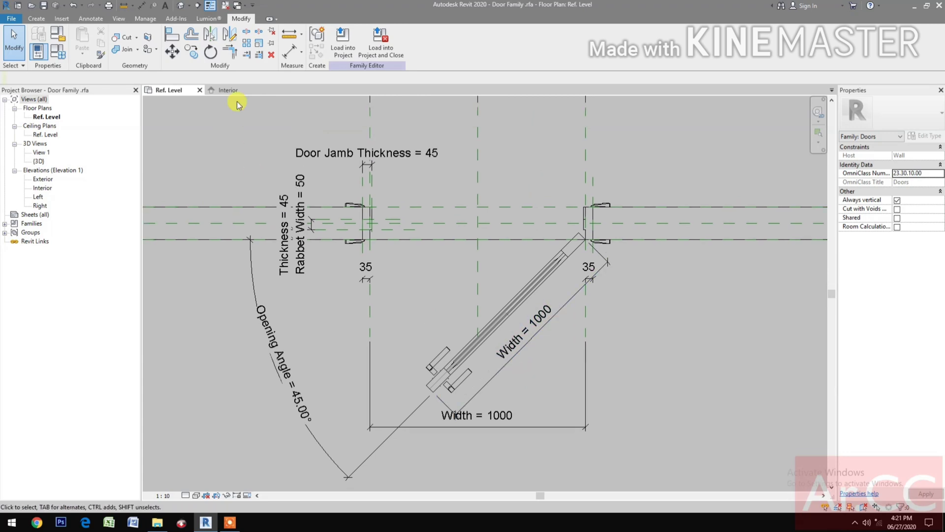
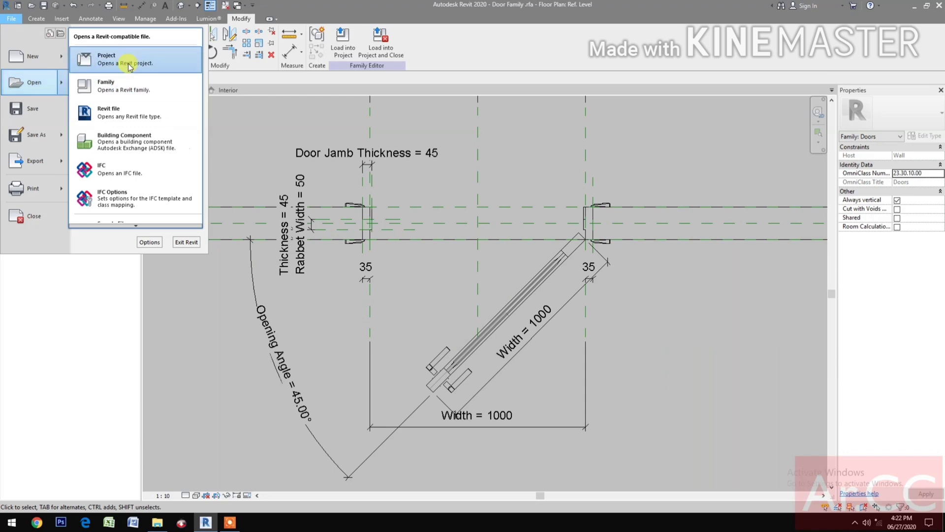
# - Open Door Project.rvt from the Desktop, then return to the door family's Ref. Level plan
pyautogui.click(526, 258)
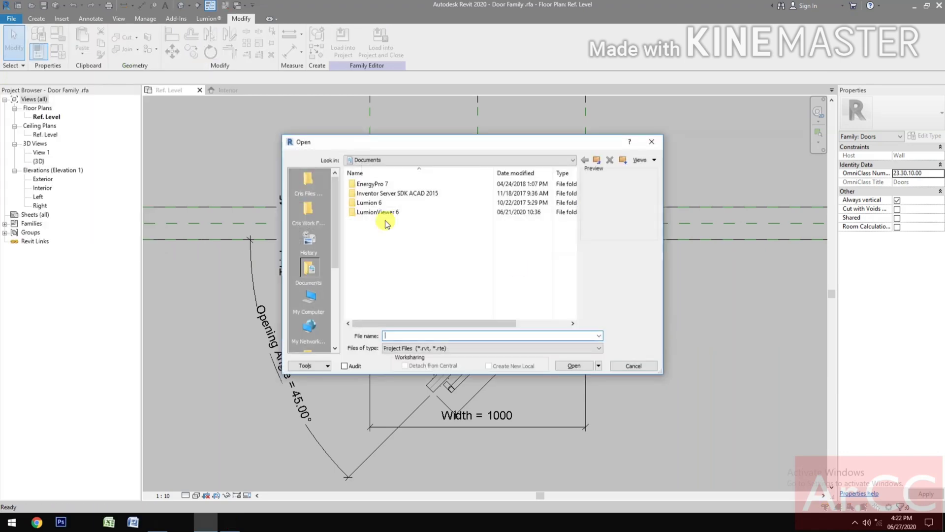
pyautogui.click(379, 155)
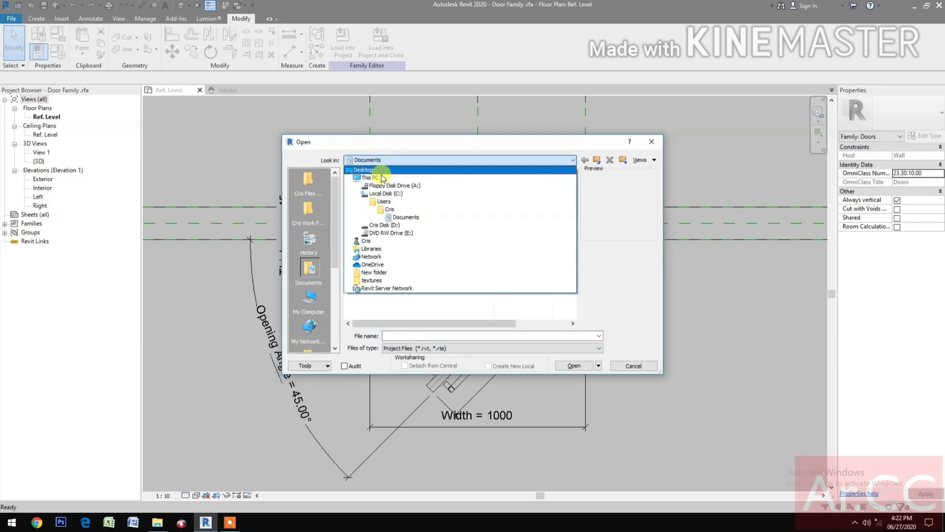
pyautogui.click(379, 167)
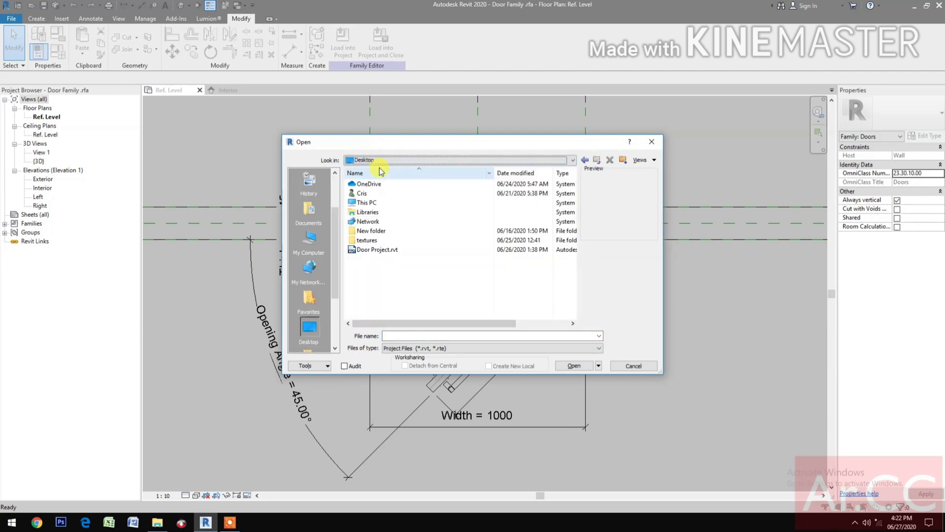
pyautogui.click(377, 249)
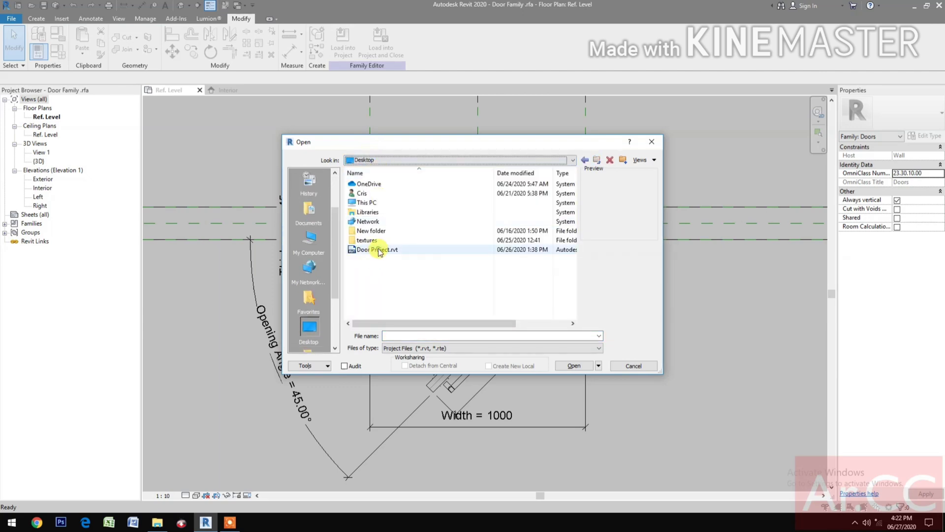
pyautogui.click(565, 366)
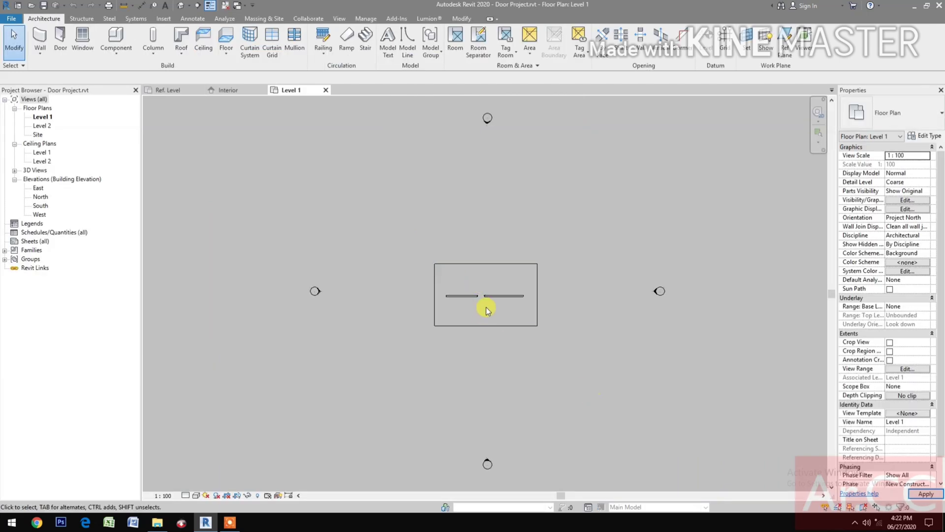
pyautogui.scroll(8, 486, 305)
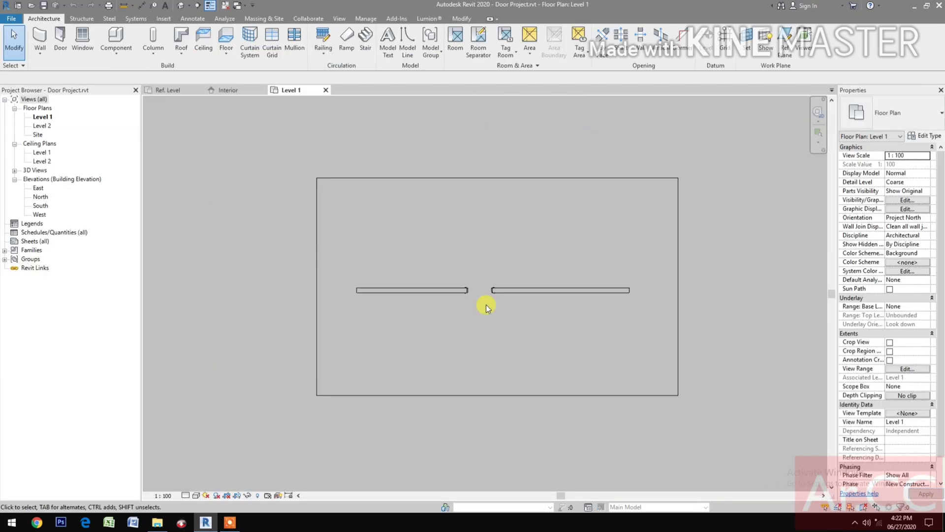
pyautogui.click(168, 89)
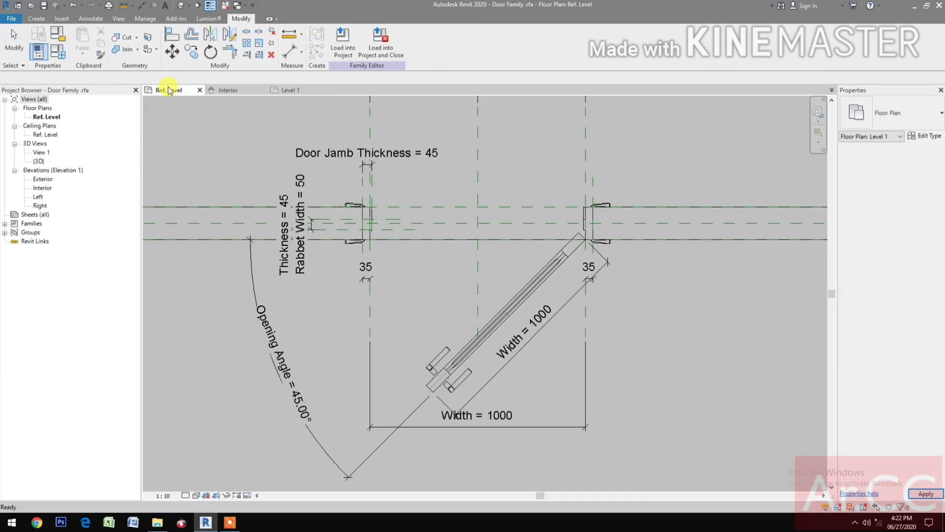
# - Save the door family, then load it into Door Project.rvt and close the family
pyautogui.click(43, 6)
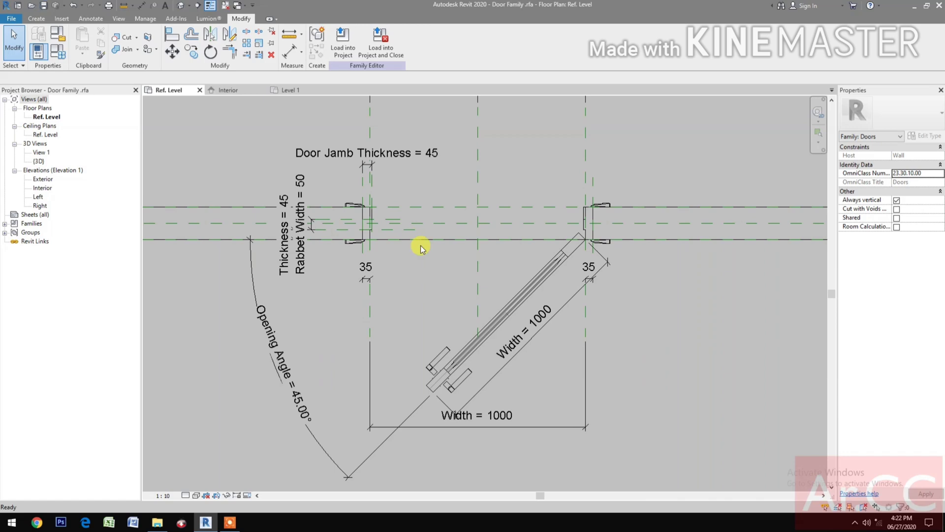
pyautogui.click(389, 54)
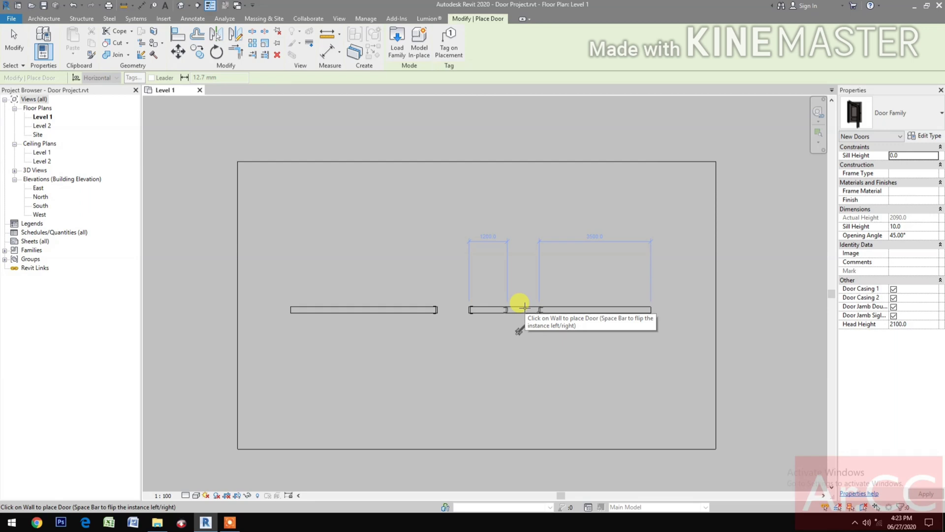
# - Place a Door Family instance in the Level 1 wall, 1200 mm from the existing door opening, and end placement
pyautogui.click(537, 324)
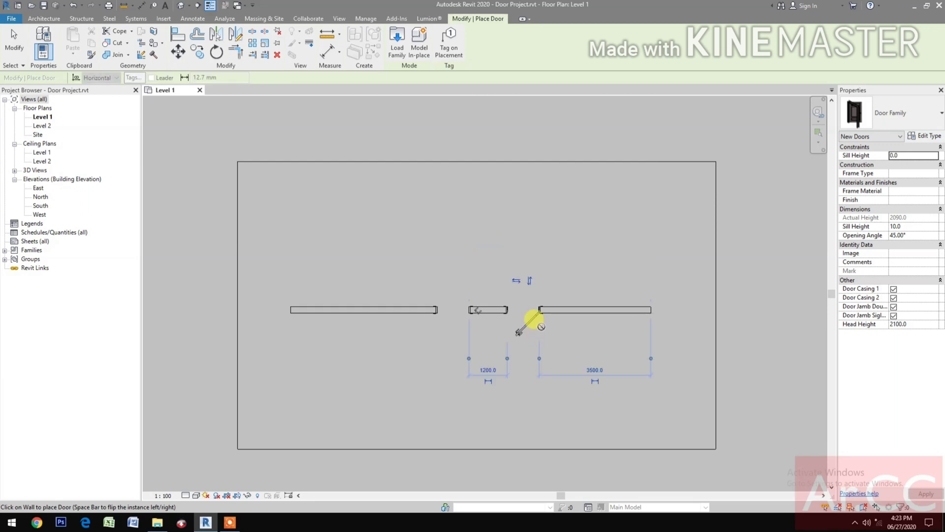
pyautogui.scroll(2, 533, 320)
pyautogui.press('Escape')
pyautogui.press('Escape')
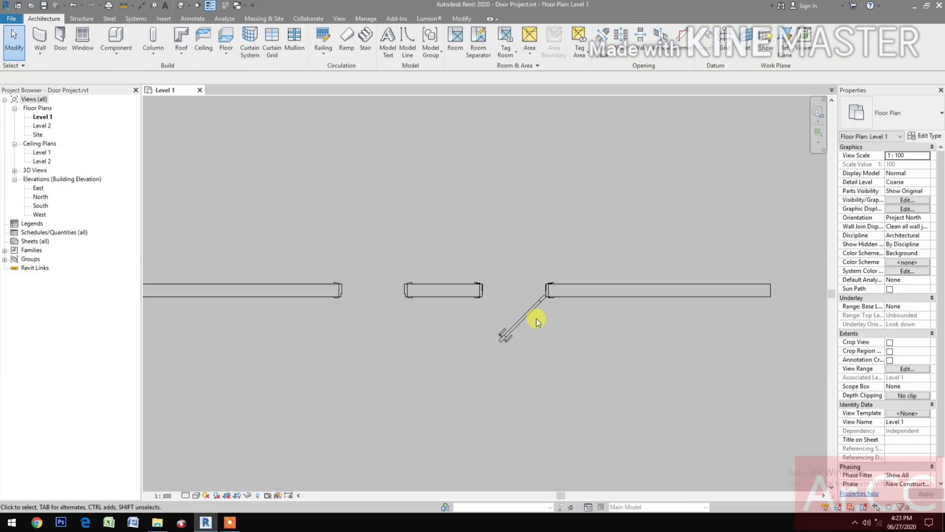
# - Turn off Door Casing 1 and the double door jamb option for the newly placed door
pyautogui.scroll(3, 536, 318)
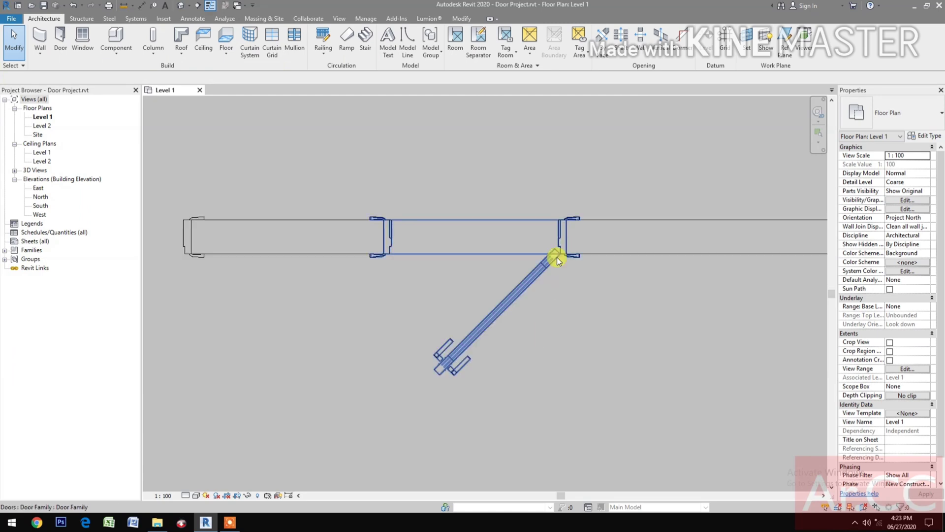
pyautogui.click(557, 257)
pyautogui.scroll(1, 577, 285)
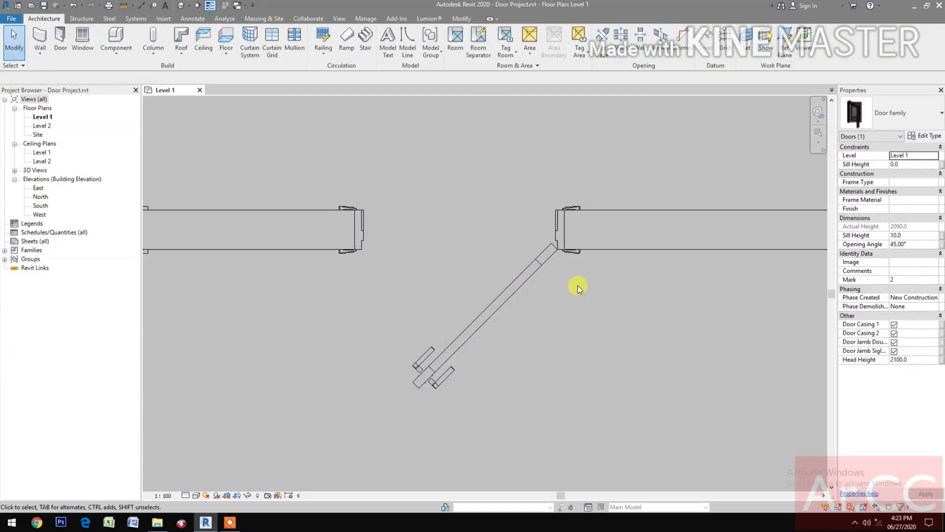
pyautogui.scroll(1, 577, 285)
pyautogui.click(536, 251)
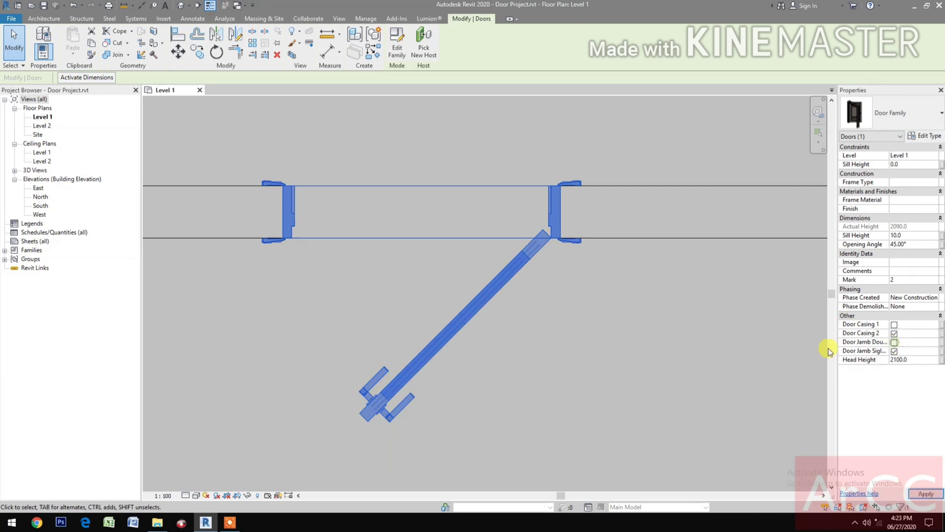
pyautogui.click(654, 353)
pyautogui.scroll(-1, 564, 369)
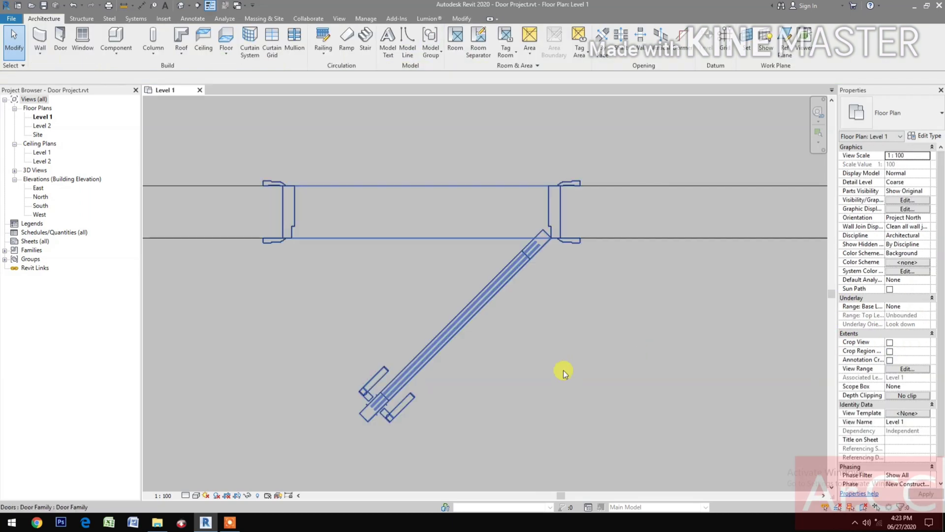
# - Compare the new door and the neighbouring panel-less door in plan, checking their instance properties
pyautogui.click(503, 297)
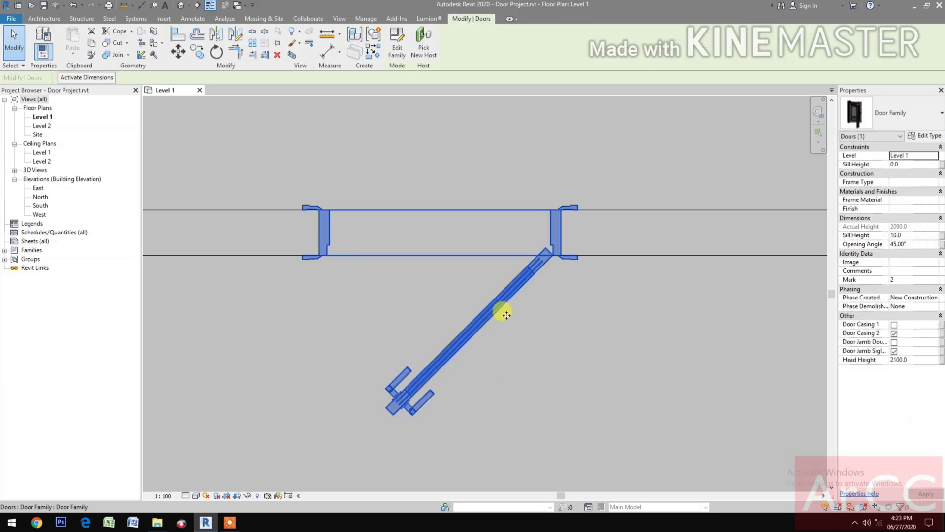
pyautogui.moveTo(502, 313); pyautogui.dragTo(569, 333, button='middle')
pyautogui.scroll(-1, 569, 333)
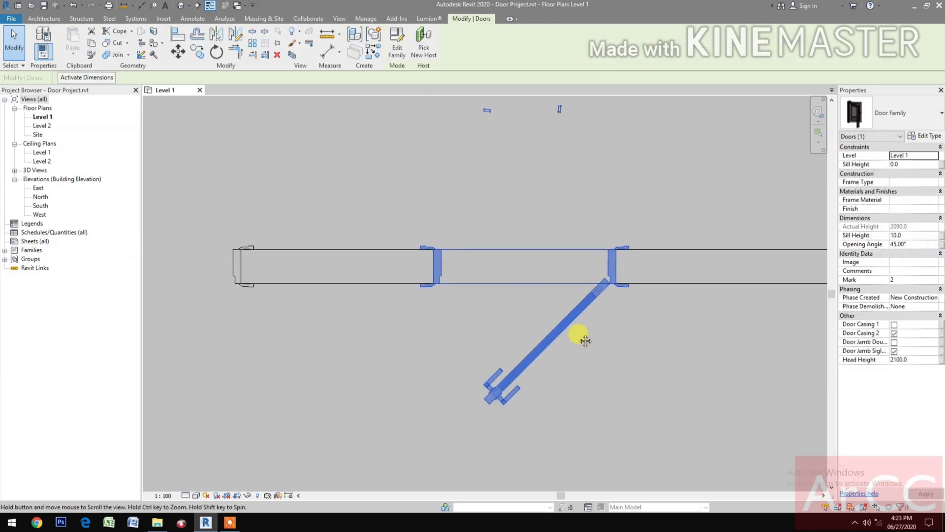
pyautogui.click(241, 289)
pyautogui.scroll(-1, 242, 289)
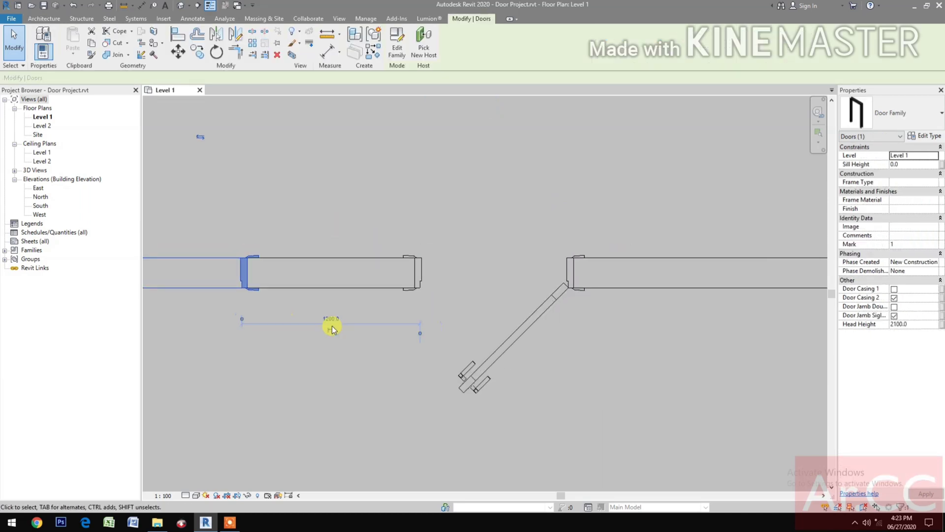
pyautogui.moveTo(331, 323); pyautogui.dragTo(394, 323, button='middle')
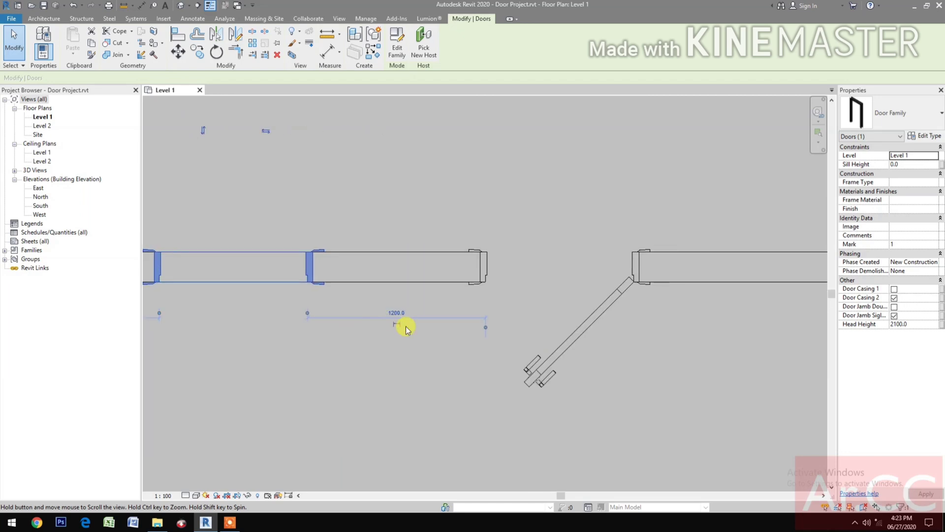
# - Select the door with the swung panel and open its type properties
pyautogui.click(607, 398)
pyautogui.click(604, 318)
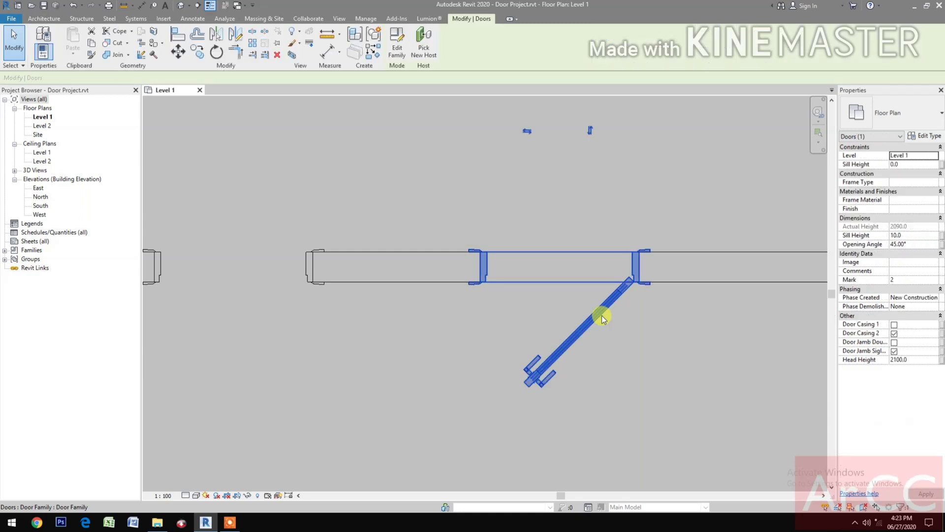
pyautogui.click(926, 136)
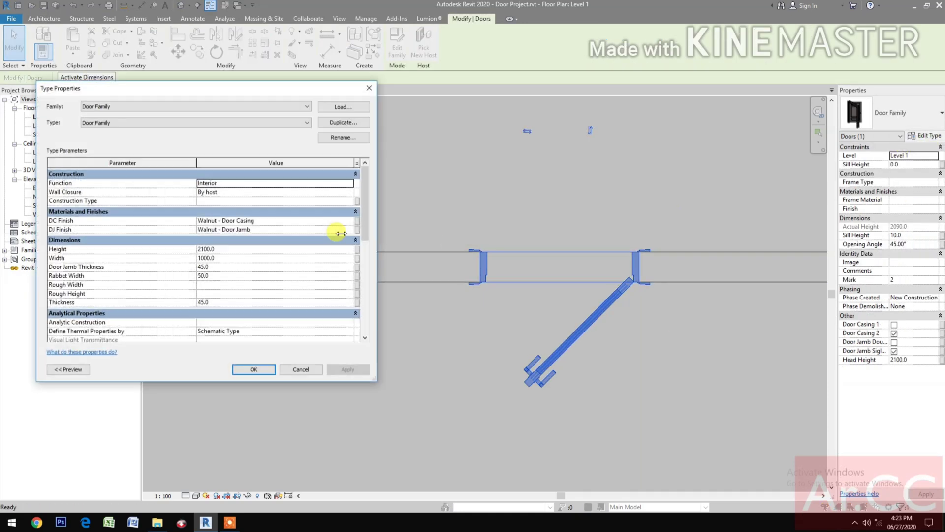
# - Test the door type with a Width of 800 and review its type parameters
pyautogui.click(244, 257)
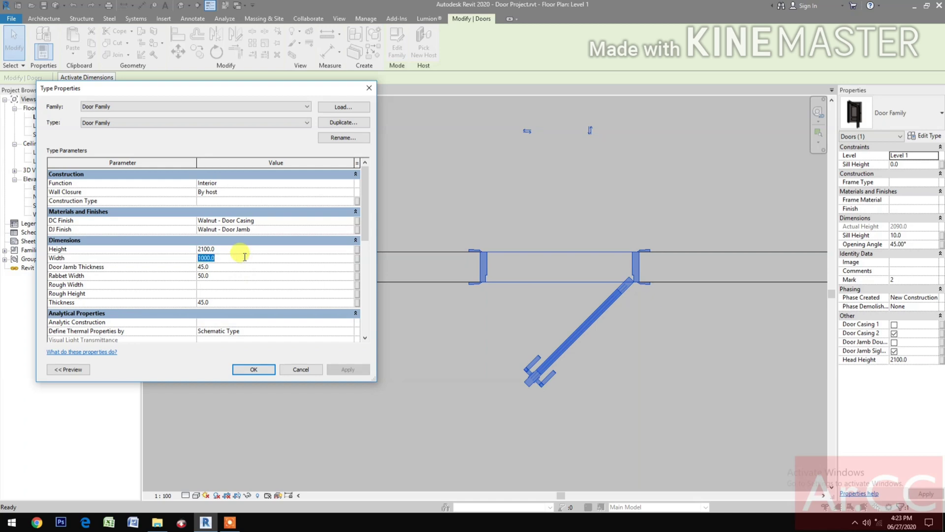
pyautogui.write('800')
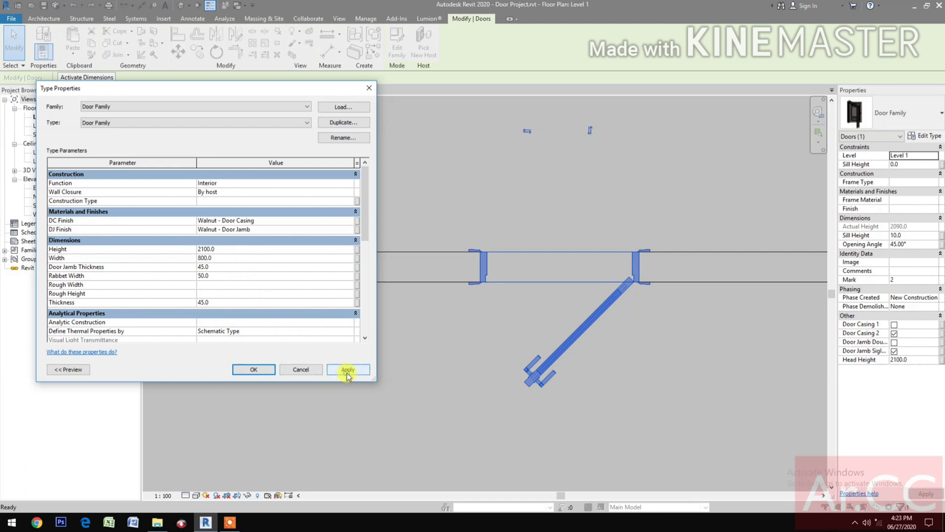
pyautogui.click(347, 373)
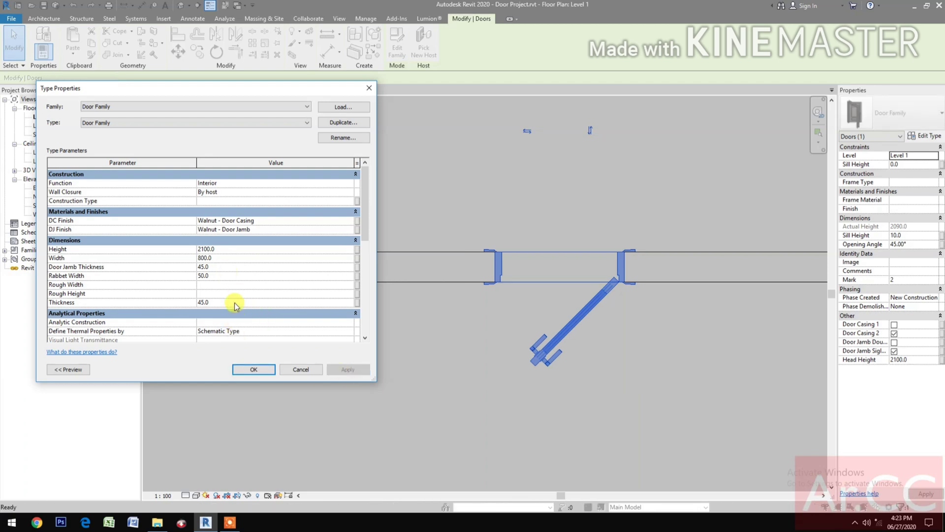
pyautogui.scroll(-3, 234, 306)
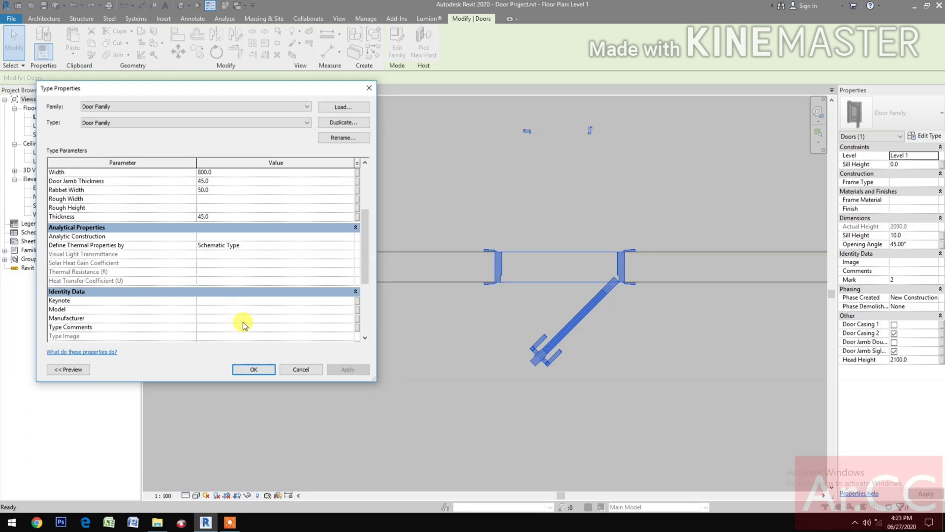
pyautogui.scroll(3, 240, 251)
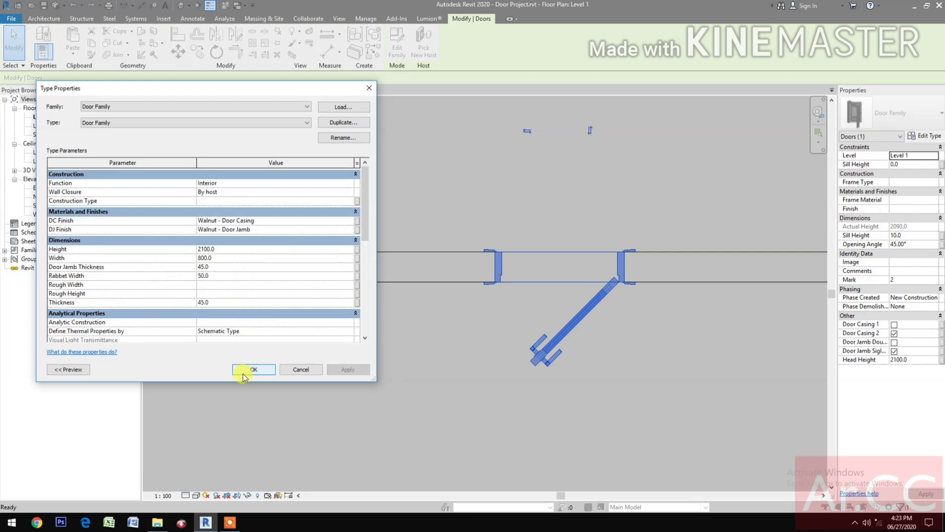
# - Set the door type's Width to 900 and accept the type properties
pyautogui.click(249, 258)
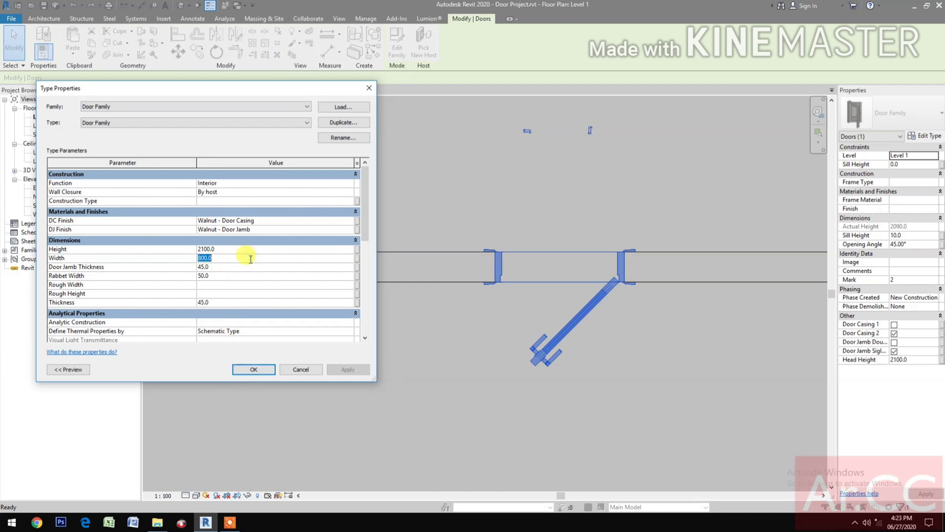
pyautogui.write('900')
pyautogui.click(348, 369)
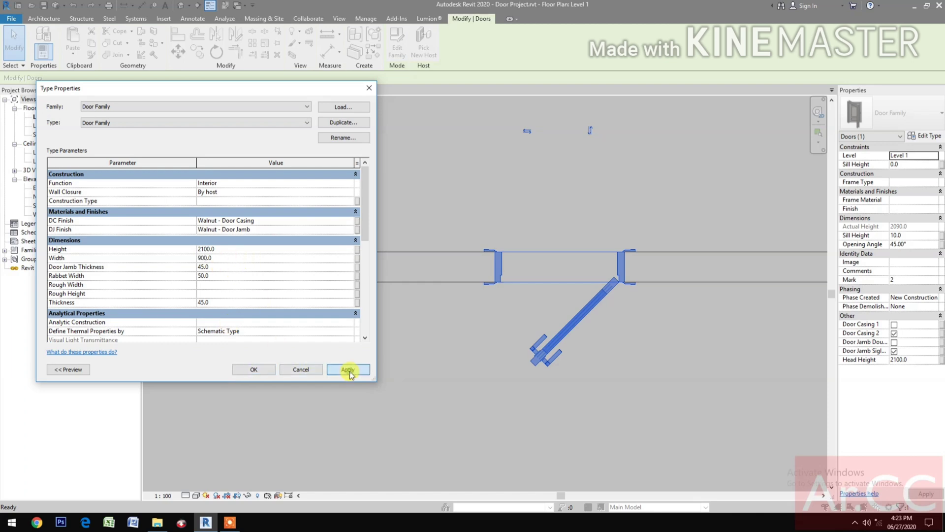
pyautogui.click(254, 370)
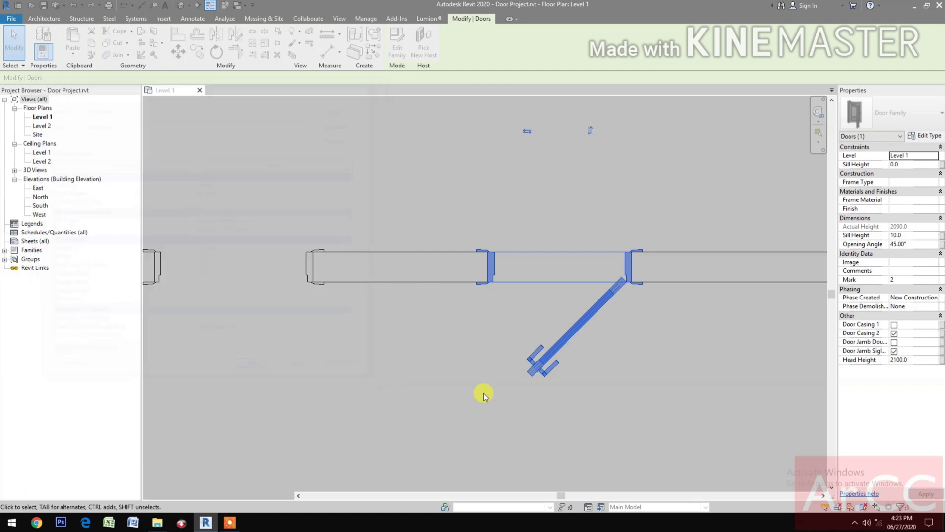
# - Test the door's swing by setting its Opening Angle to 10° and to 0°
pyautogui.click(927, 242)
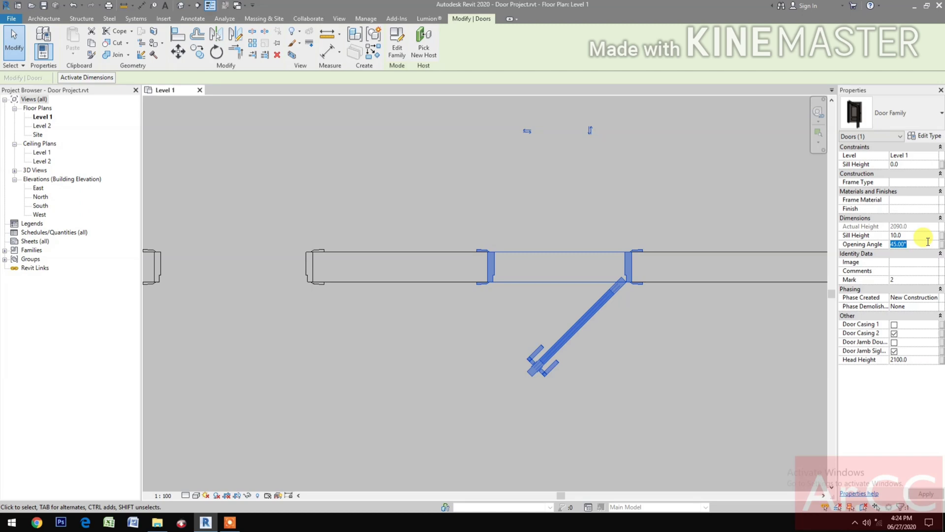
pyautogui.write('10')
pyautogui.press('Return')
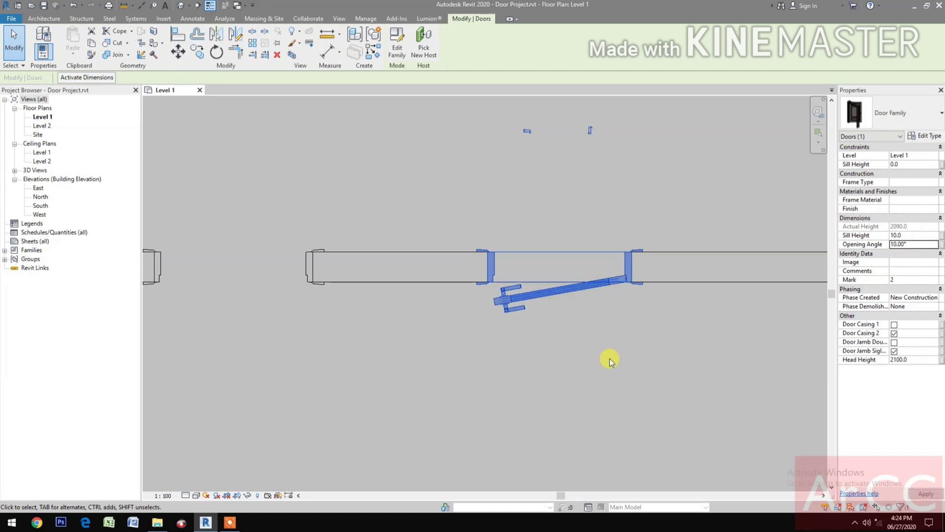
pyautogui.click(922, 243)
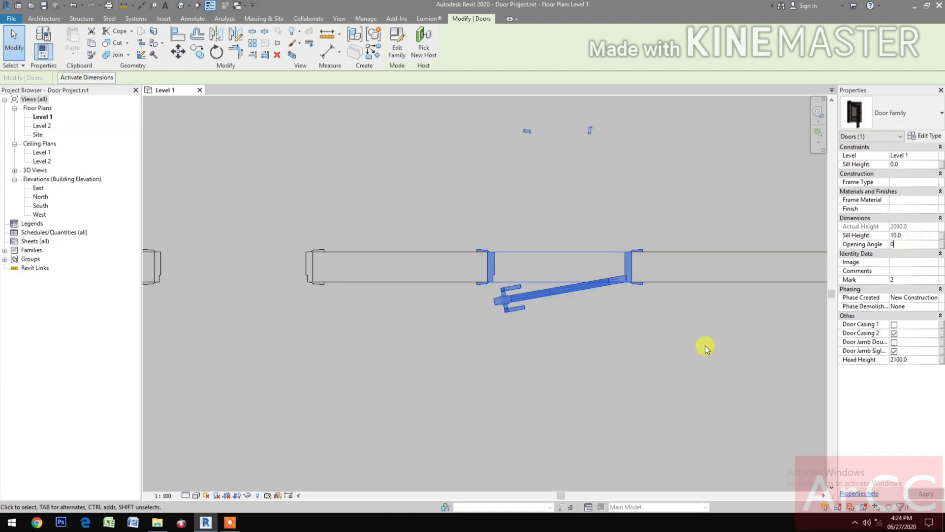
pyautogui.write('00')
pyautogui.press('Return')
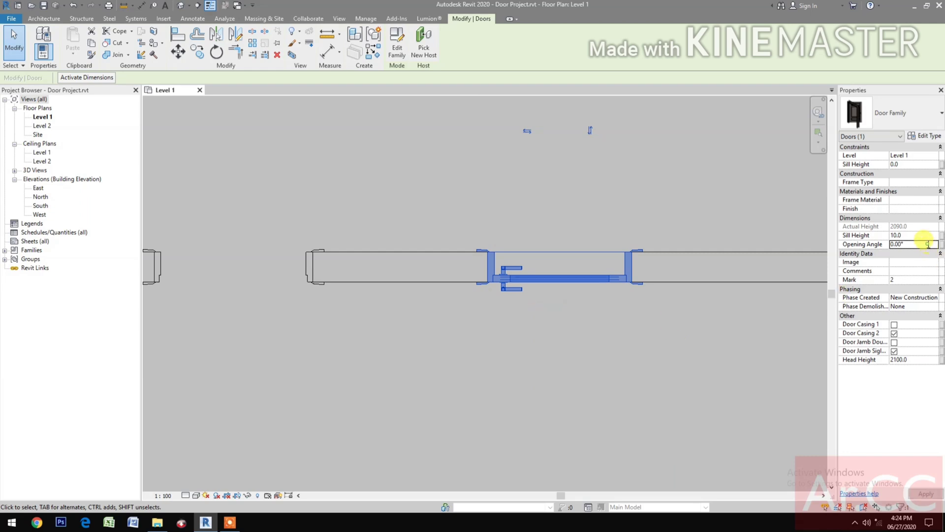
# - Set the door's Opening Angle to 90° and deselect the door
pyautogui.write('90')
pyautogui.press('Return')
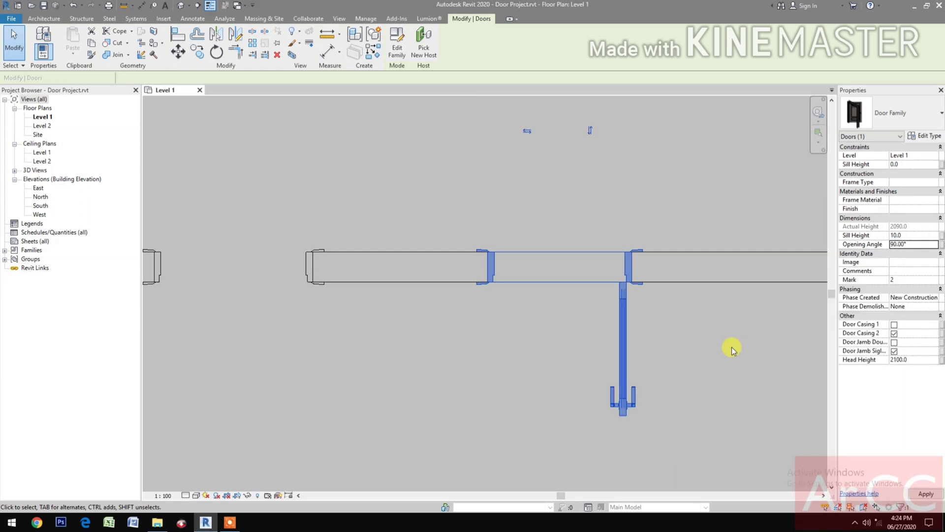
pyautogui.click(732, 349)
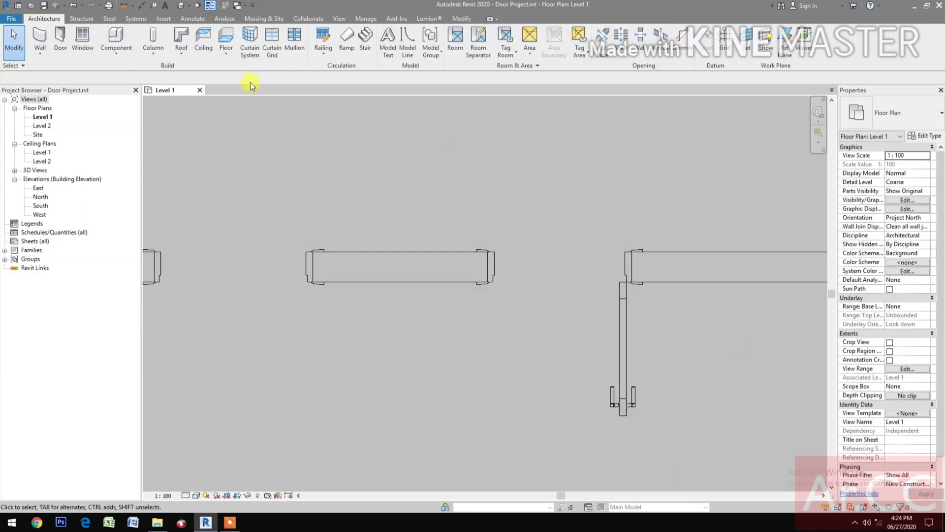
# - Open the default 3D view and inspect the opened door panel in the wall
pyautogui.click(180, 5)
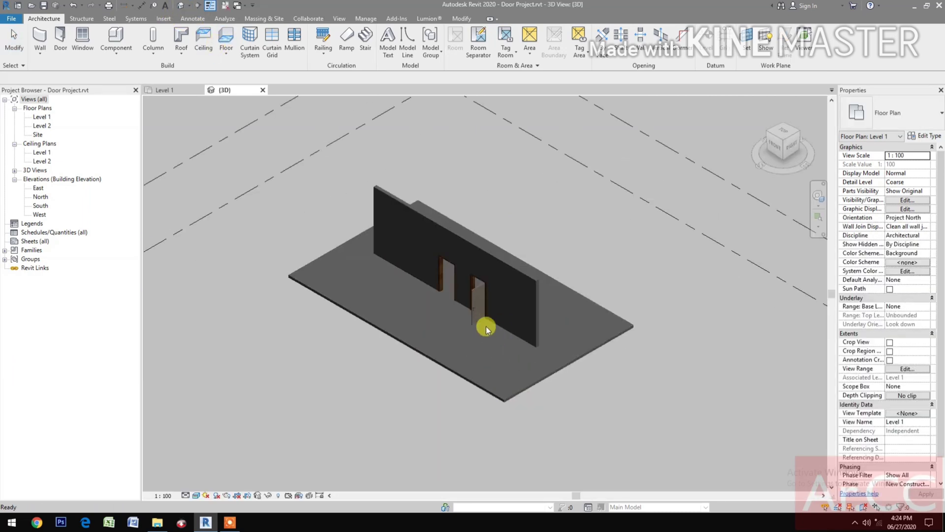
pyautogui.scroll(5, 501, 368)
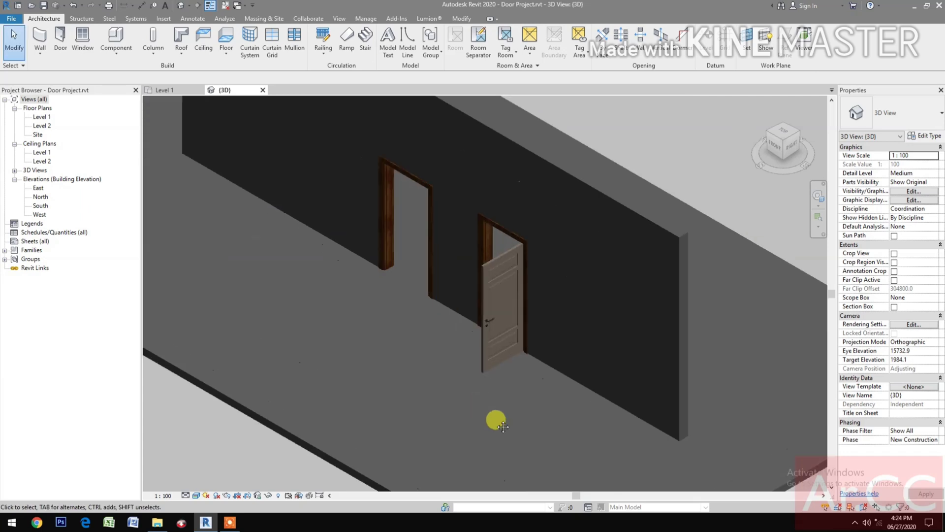
pyautogui.moveTo(503, 426); pyautogui.dragTo(532, 459, button='middle')
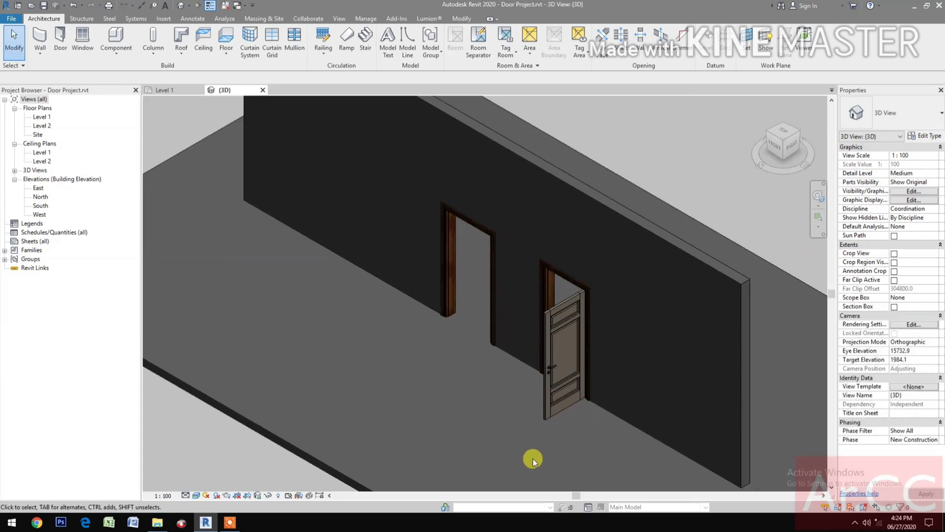